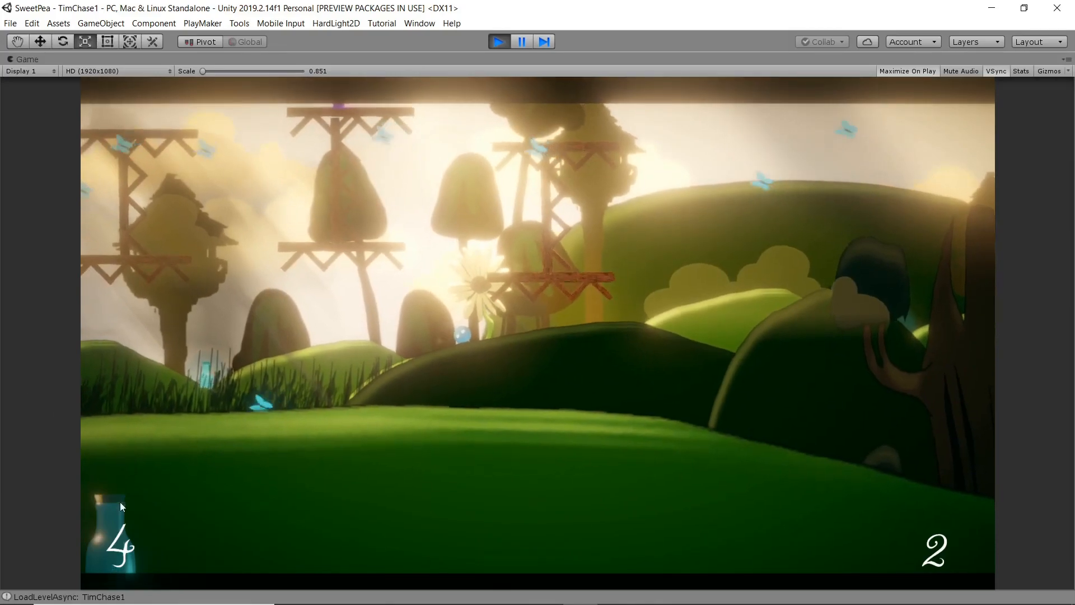
Stop the running TimChase1 level to return to editing.
left_click(123, 500)
left_click(562, 380)
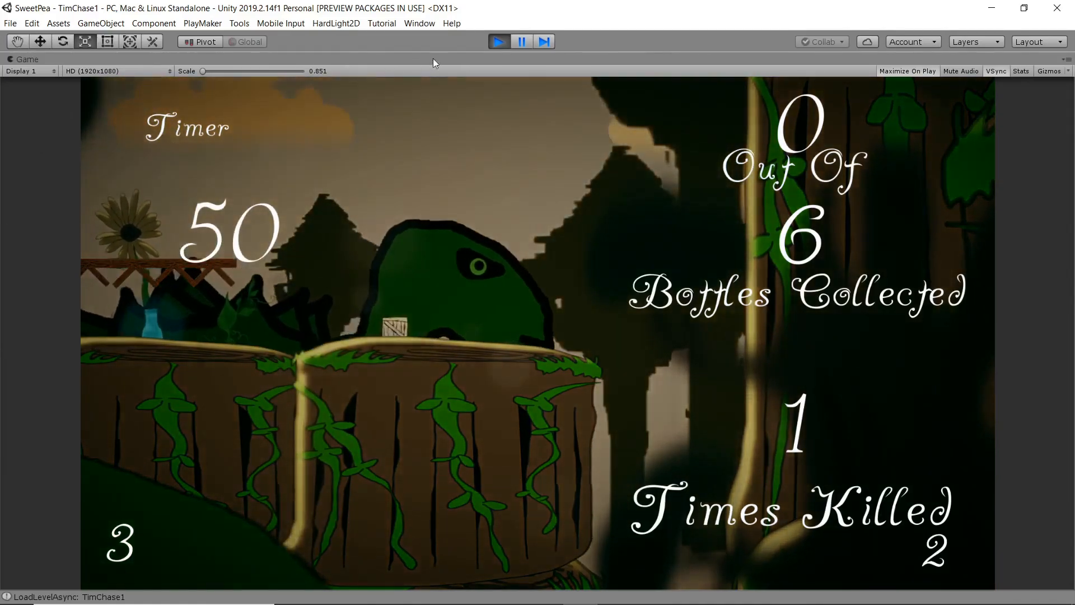
left_click(496, 42)
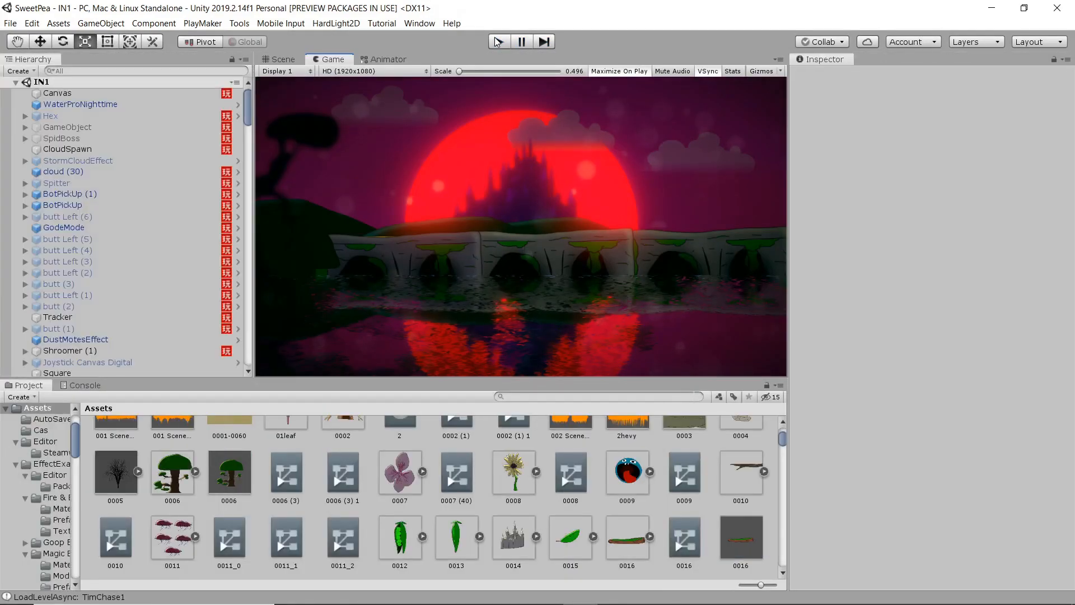
Open the BossBat.unity scene from the SweetPea project's Assets folder.
left_click(11, 24)
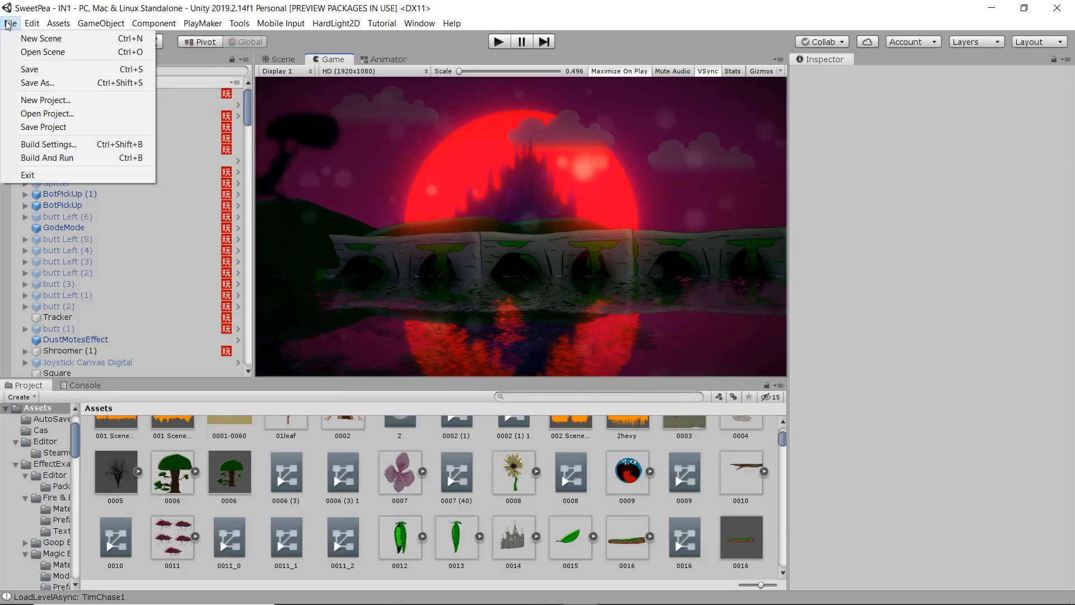
left_click(34, 52)
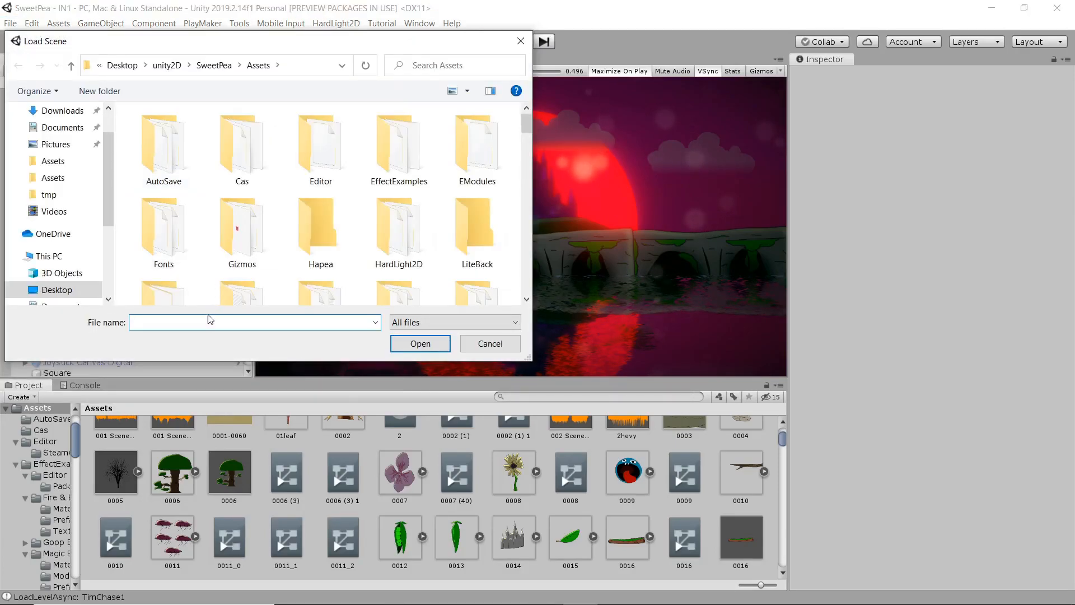
type("b")
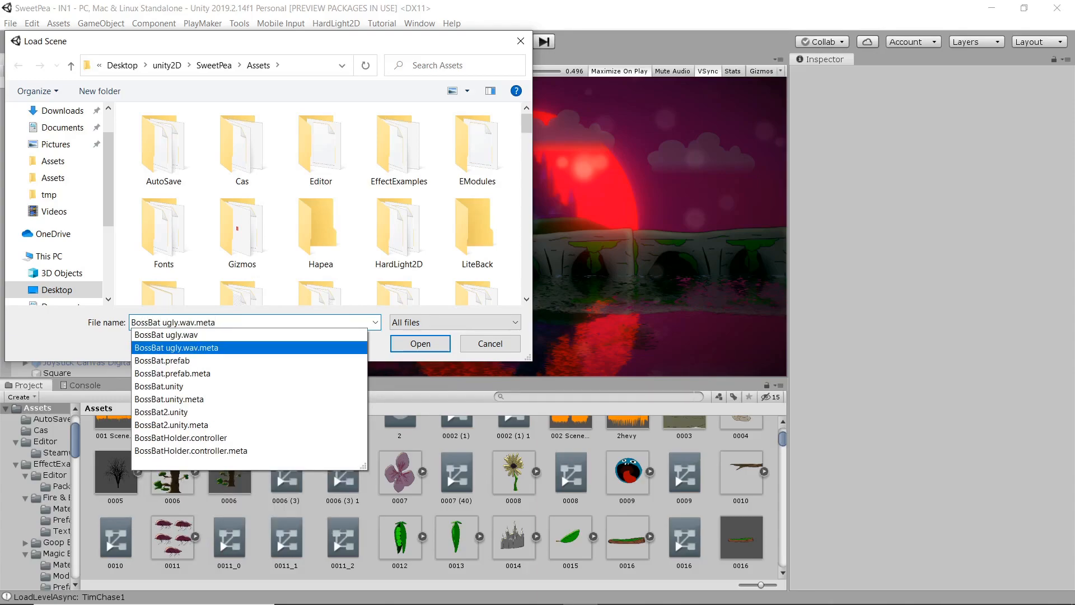
key("Return")
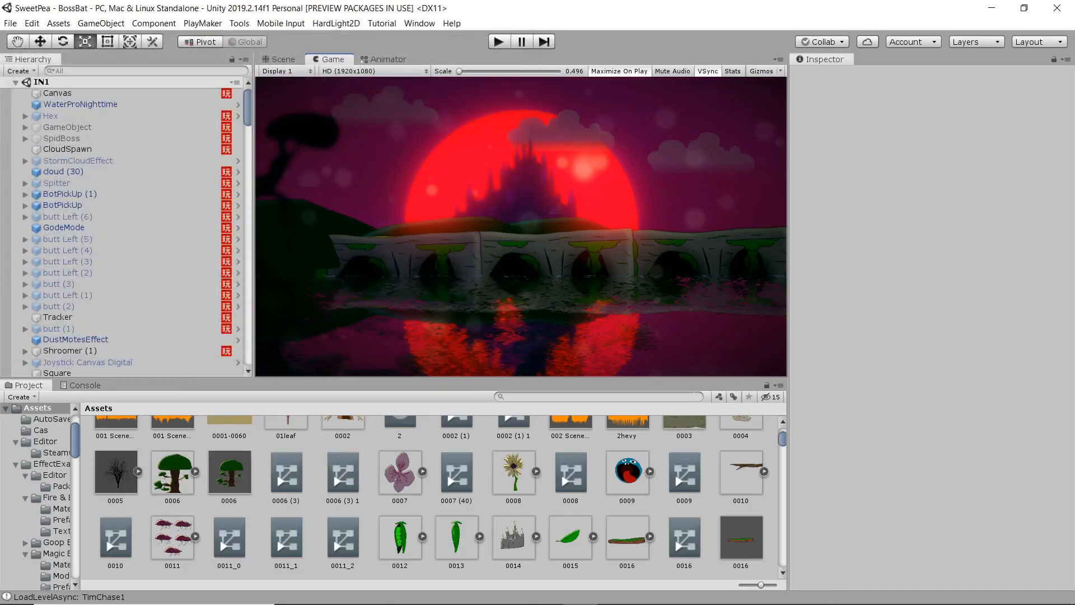
Play-test the BossBat scene and exit Play mode.
left_click(498, 42)
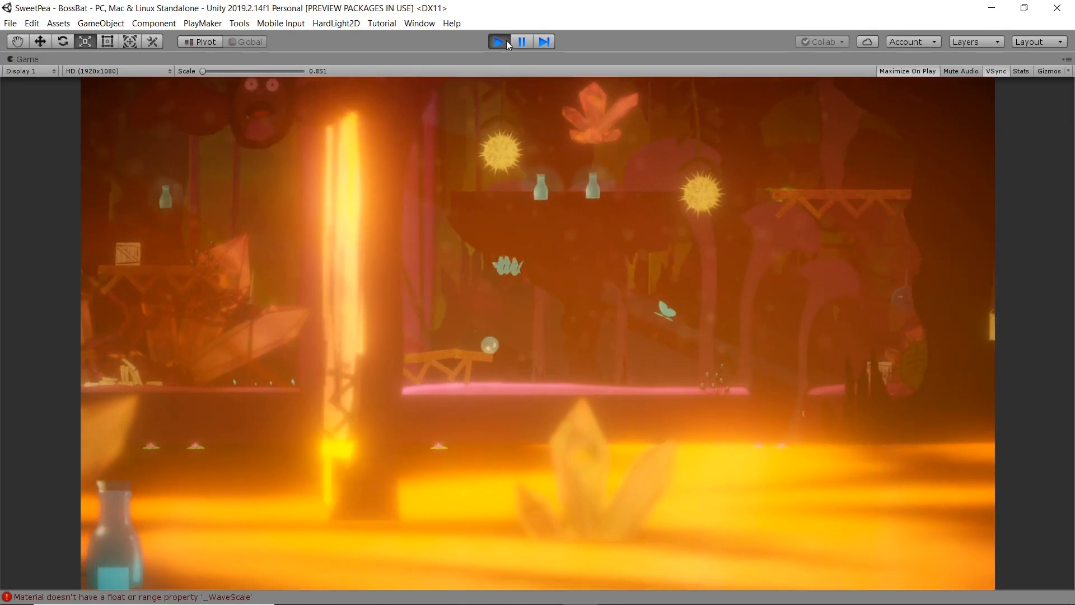
left_click(505, 40)
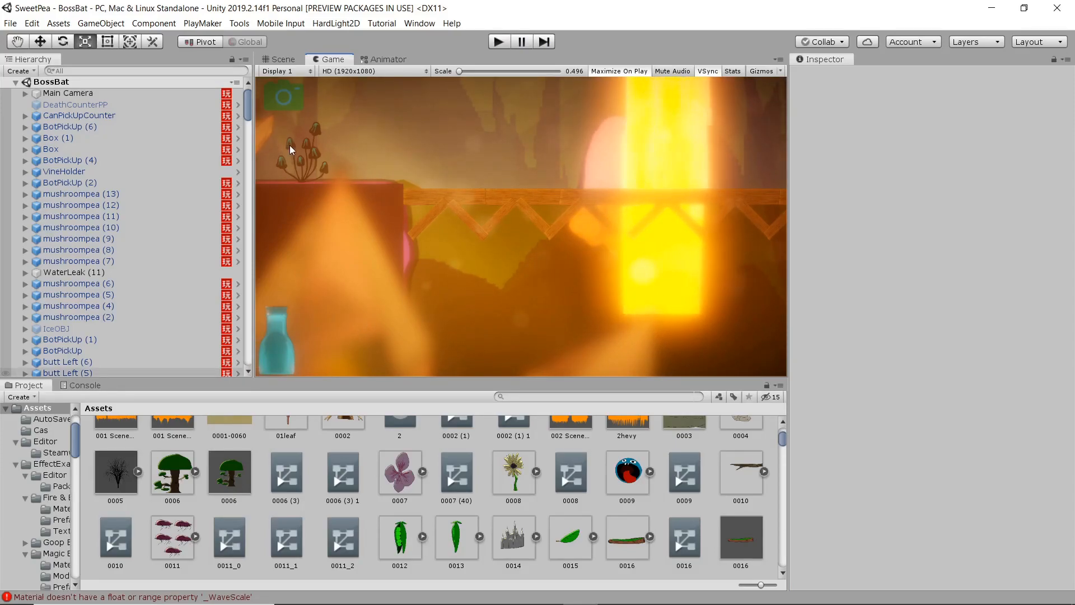
Show the BossBat level in the Scene view in 2D, framed around the lava falls.
left_click(280, 58)
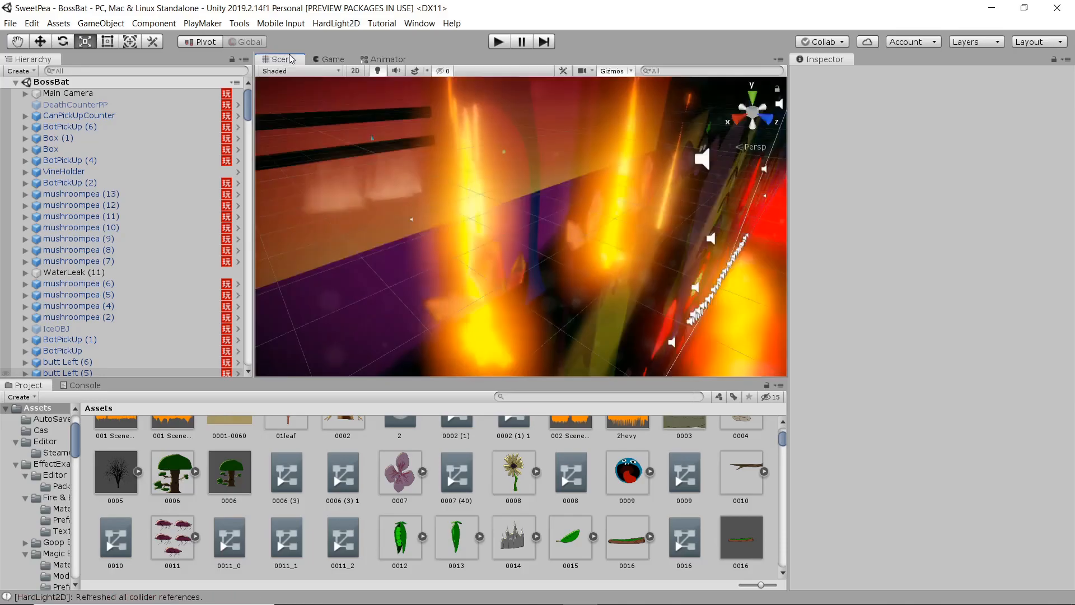
left_click(355, 71)
middle_click_drag(421, 229, 625, 281)
scroll(523, 298, "up", 4)
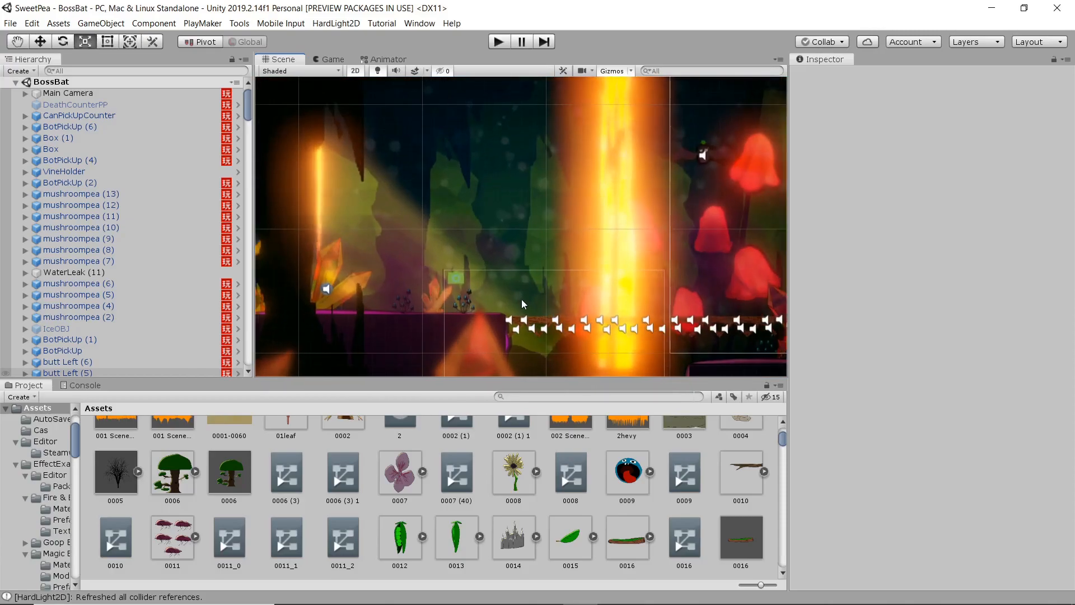
scroll(443, 282, "down", 2)
scroll(444, 284, "down", 1)
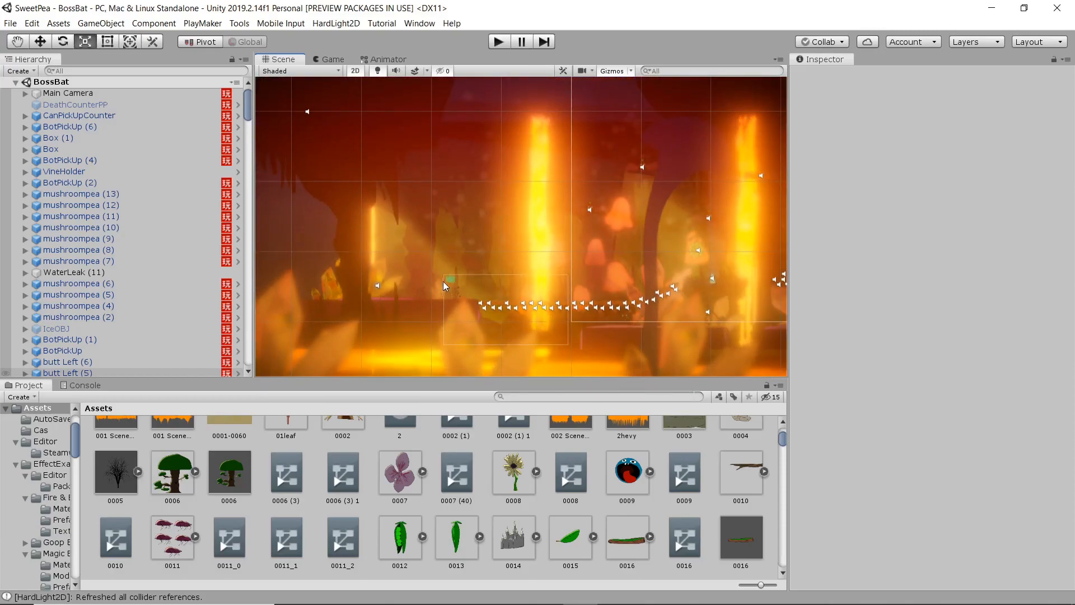
Select the back6 overlay sprite and toggle it off and on to compare the level with and without it.
left_click(387, 233)
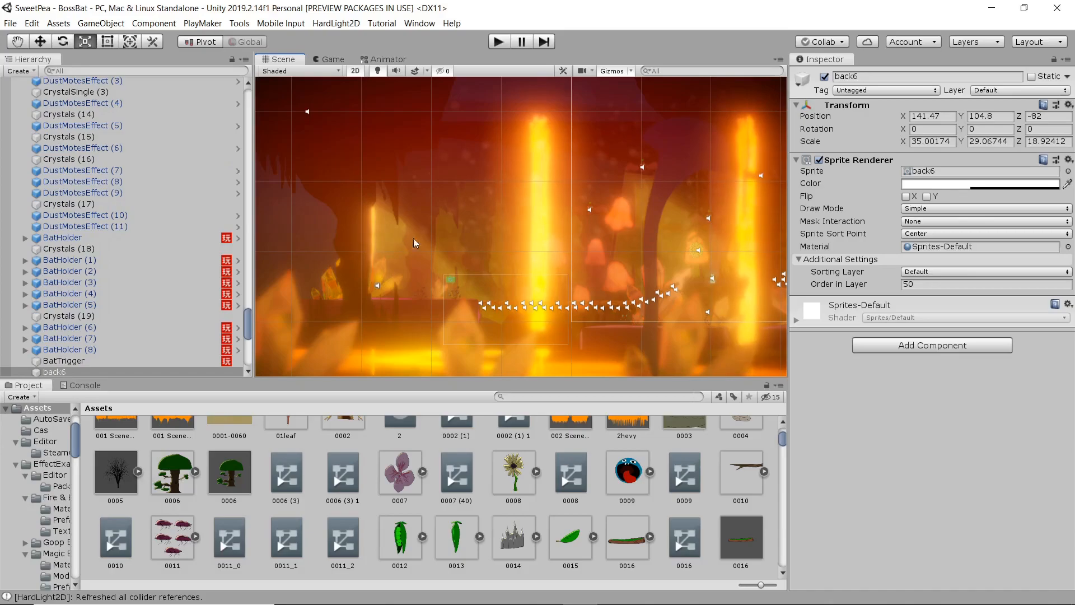
left_click(824, 77)
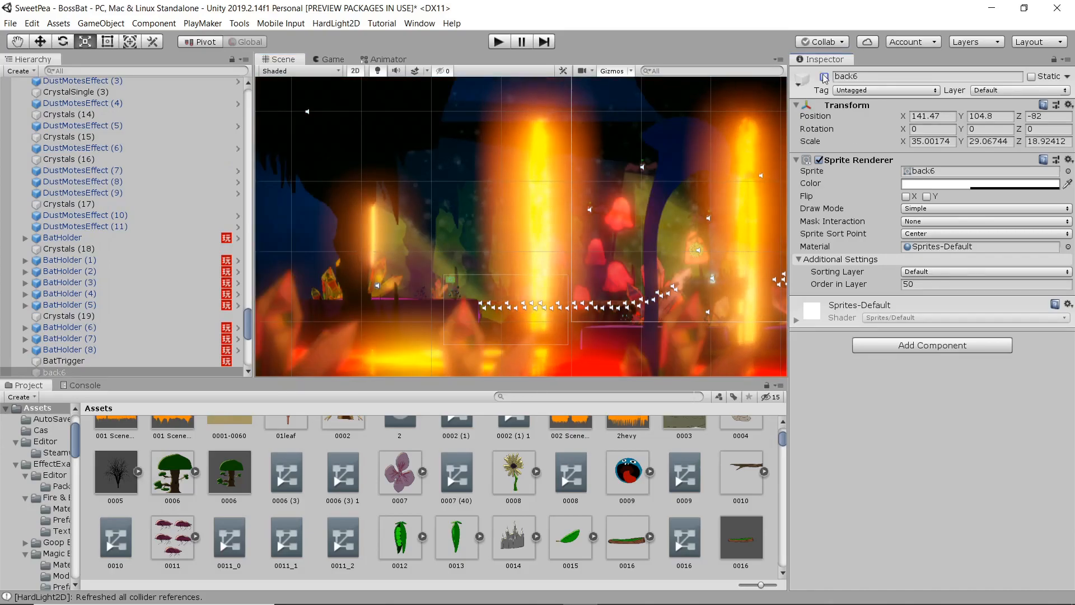
left_click(824, 77)
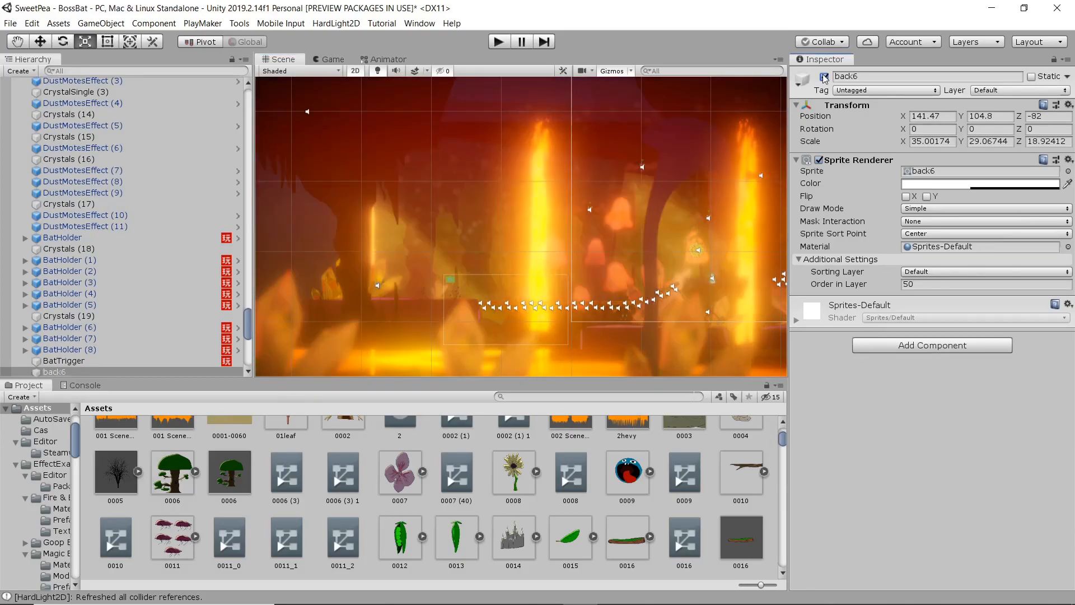
scroll(402, 270, "down", 3)
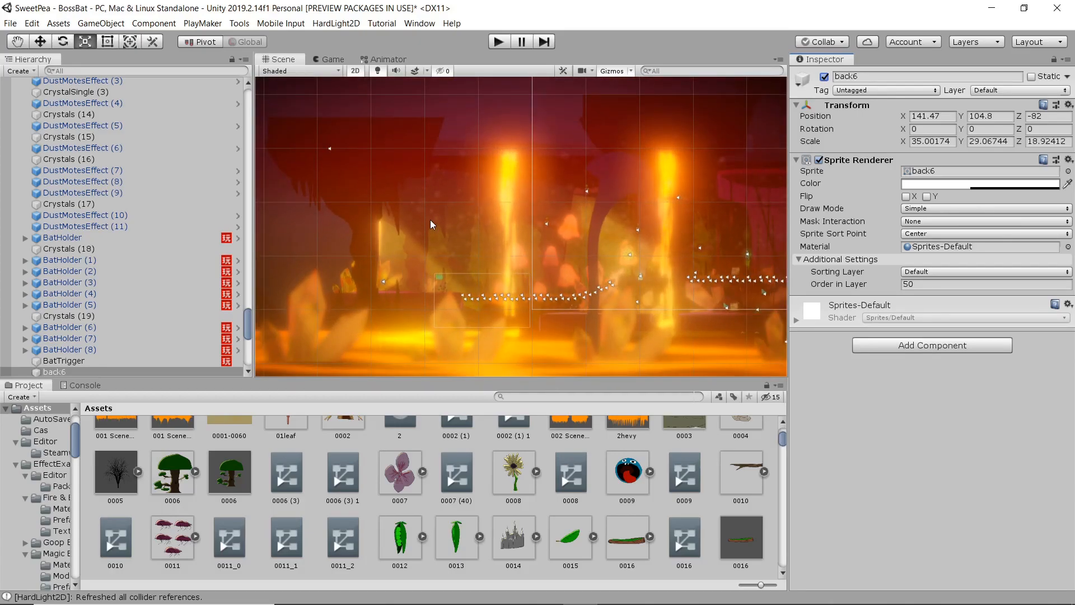
scroll(428, 231, "down", 2)
scroll(428, 231, "up", 3)
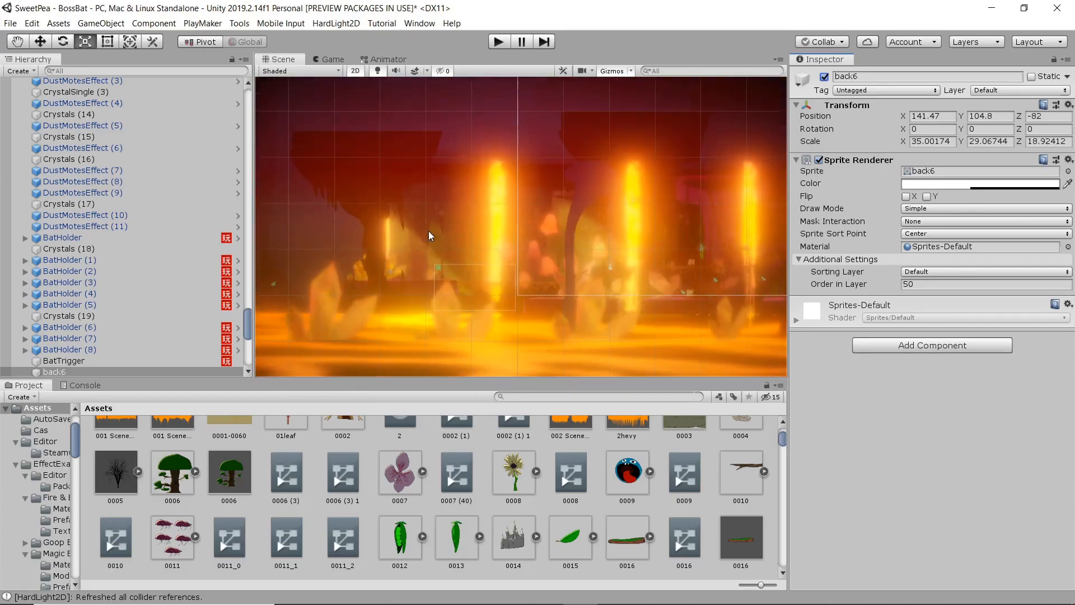
Search the project assets for "back" and inspect the back6 texture's import settings.
left_click(550, 396)
type("back")
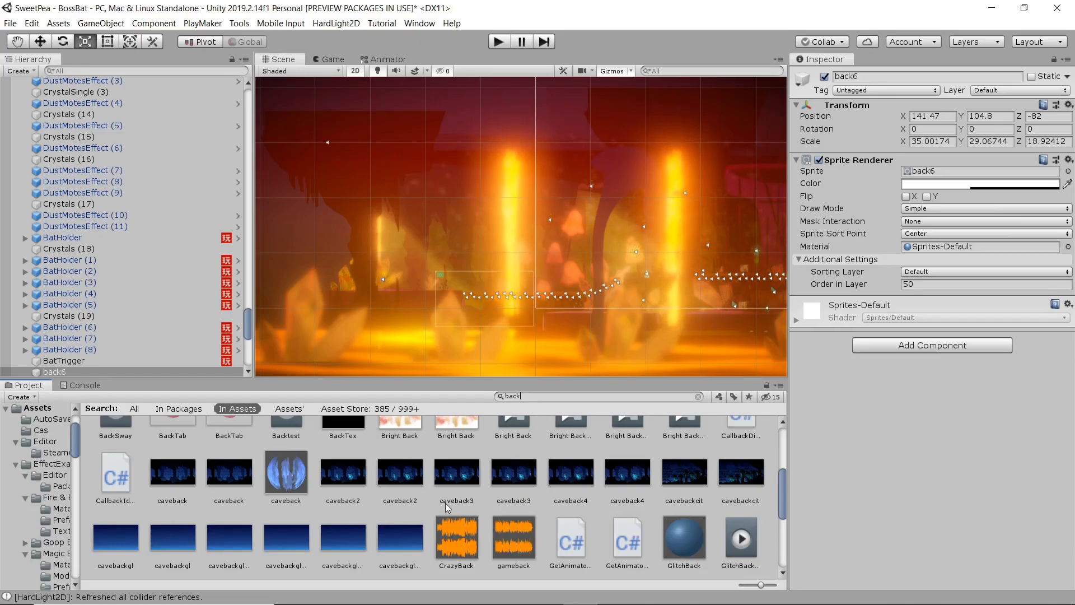
scroll(489, 503, "up", 1)
scroll(488, 503, "down", 3)
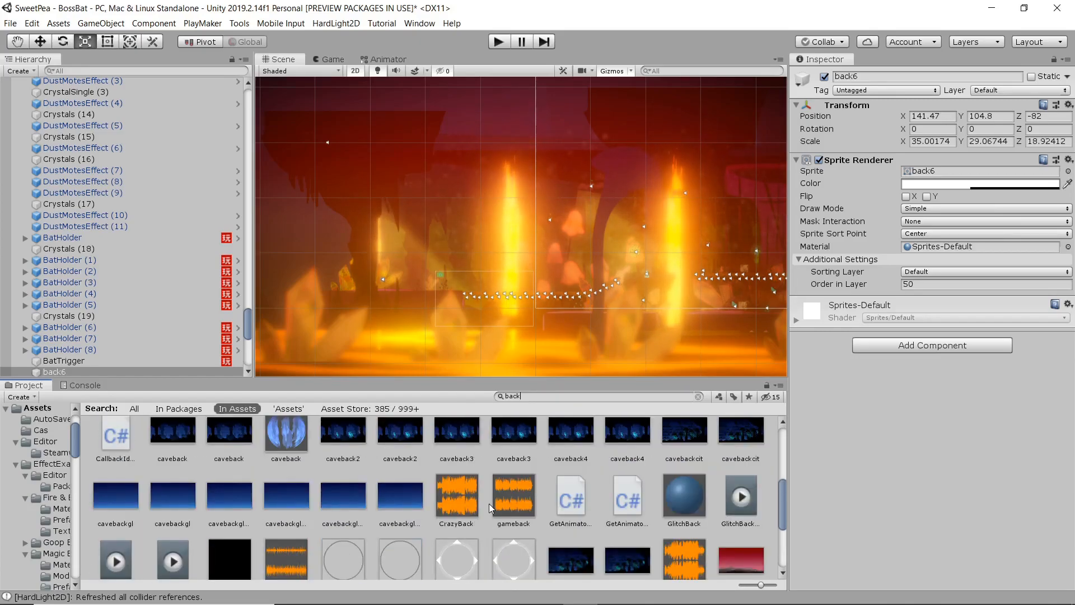
scroll(489, 503, "down", 2)
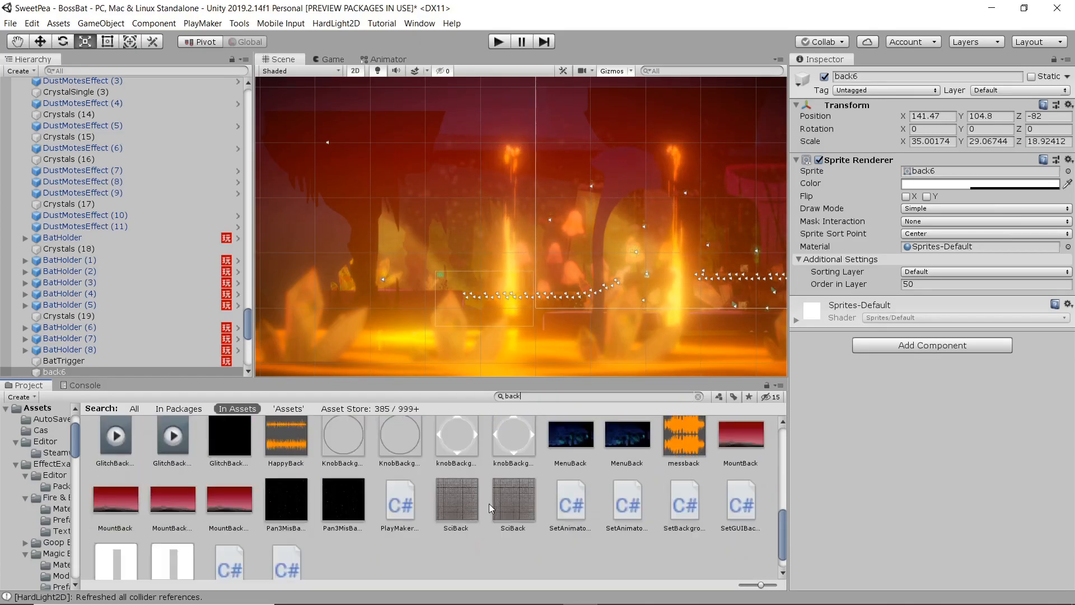
scroll(483, 506, "up", 5)
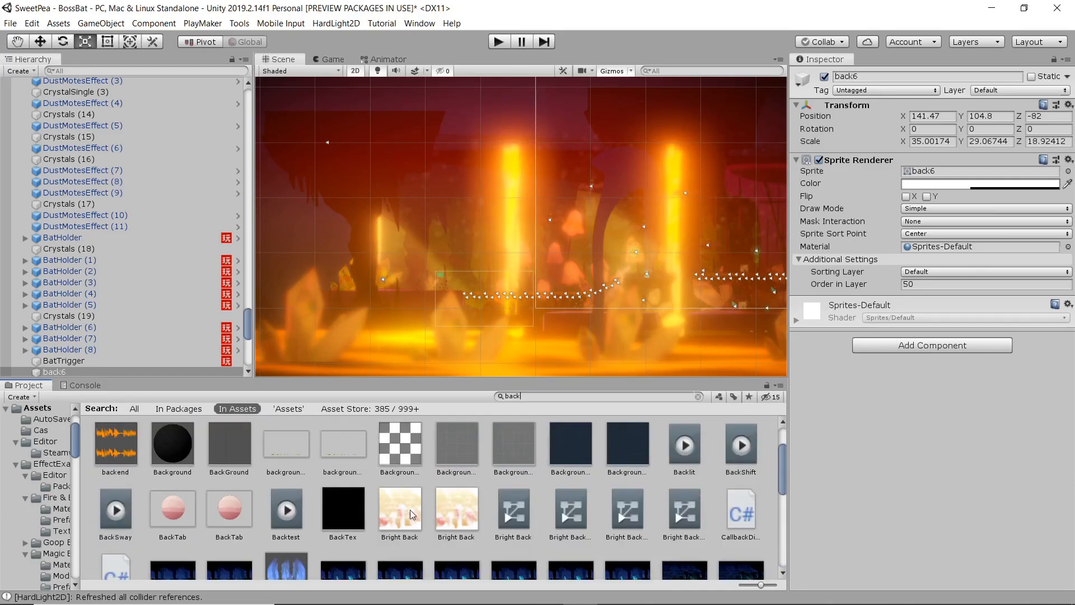
scroll(459, 516, "up", 1)
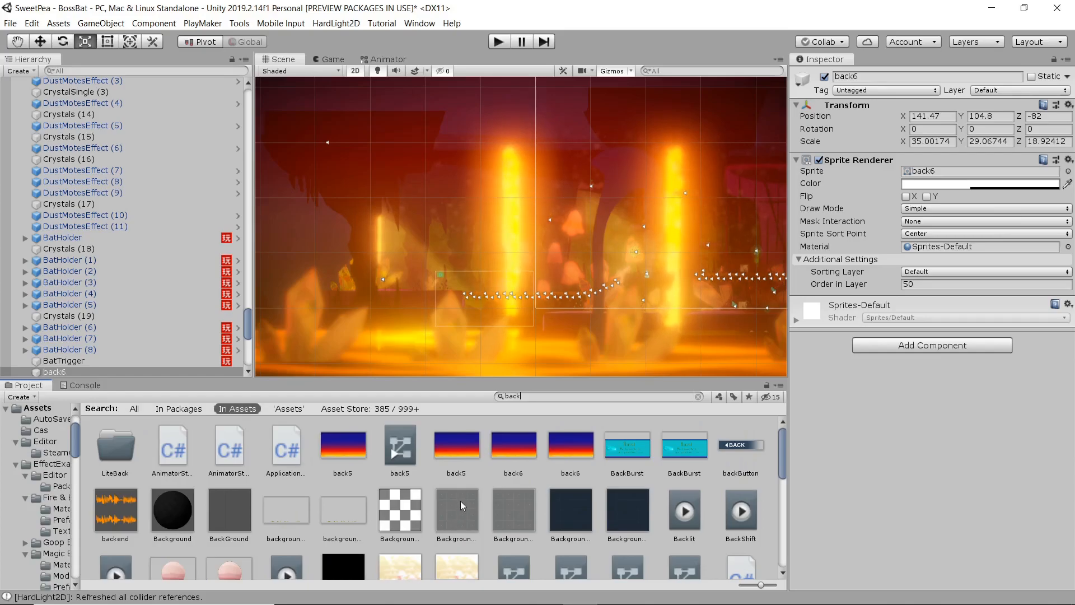
left_click(509, 447)
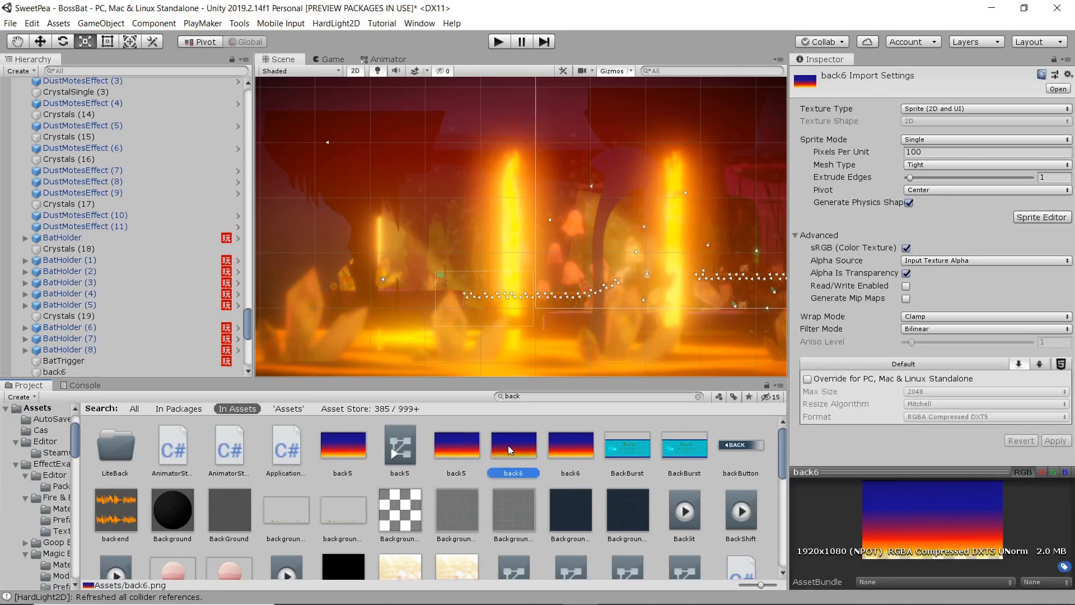
Select the back5 sprite among the asset search results.
left_click(453, 451)
right_click(452, 452)
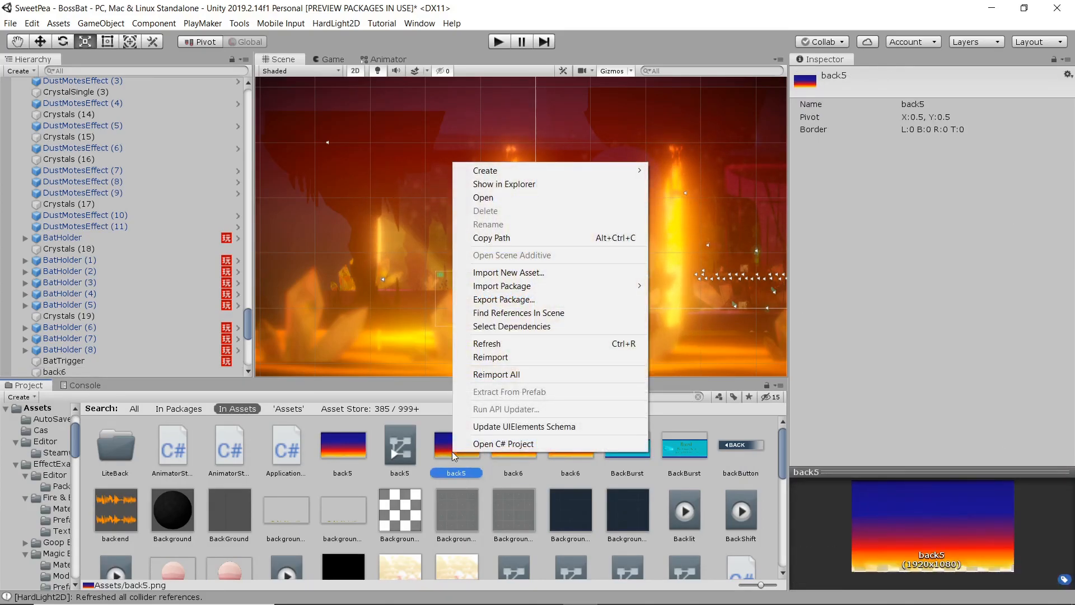
left_click(449, 451)
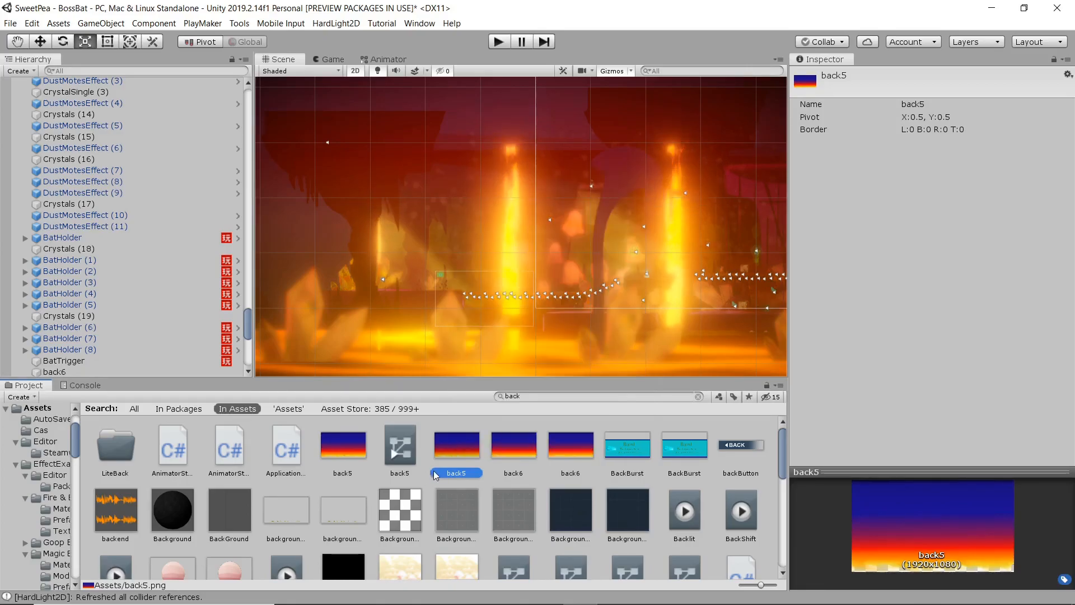
Launch GIMP 2.10.14 and open the back5 texture from Unity's project assets in it.
mouse_move(31, 600)
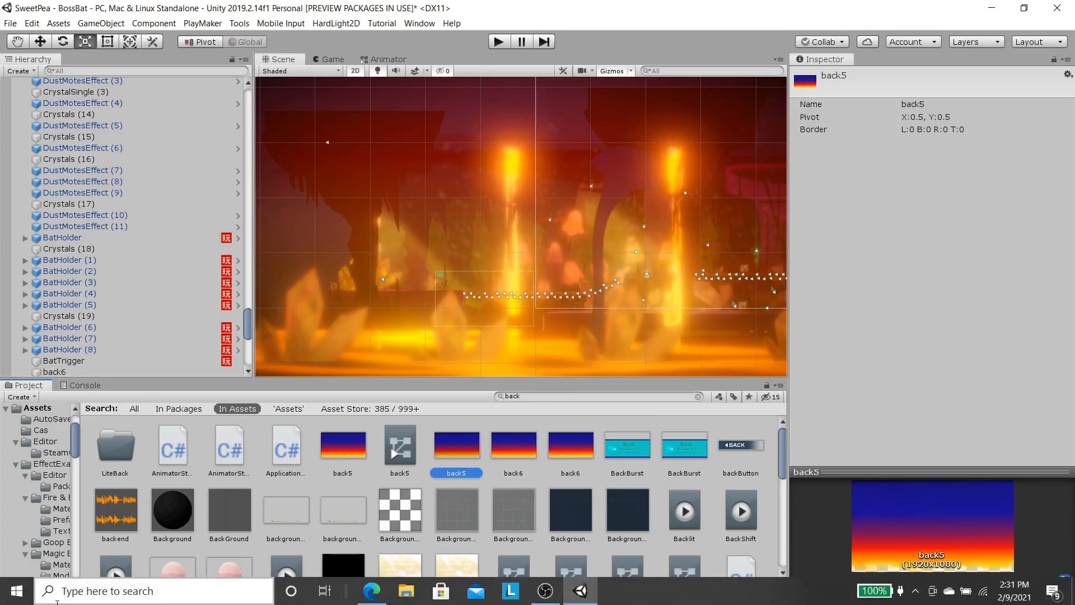
left_click(31, 600)
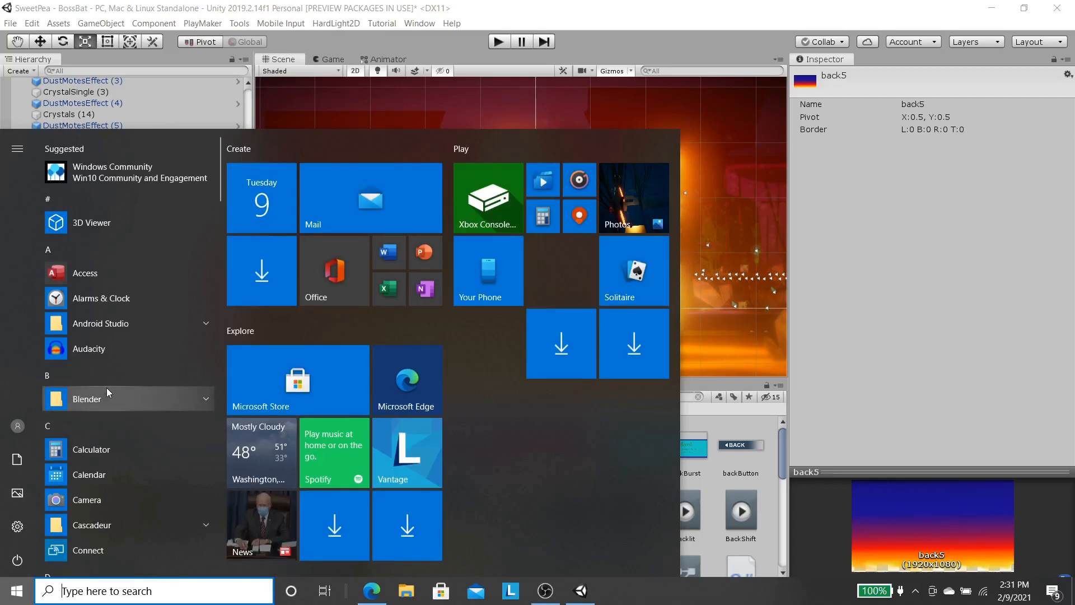
scroll(125, 449, "down", 9)
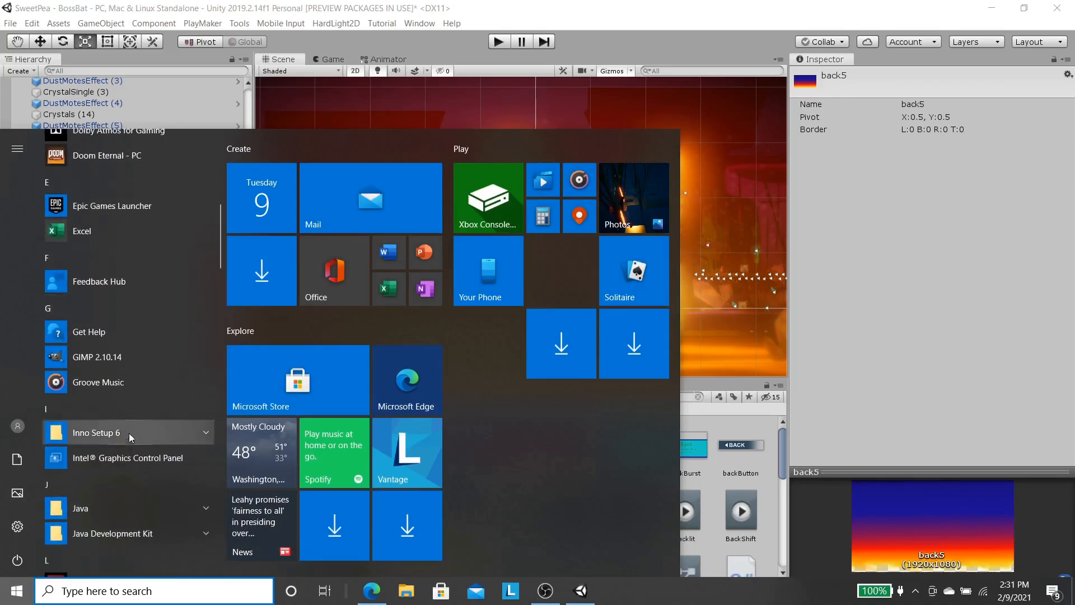
left_click(107, 359)
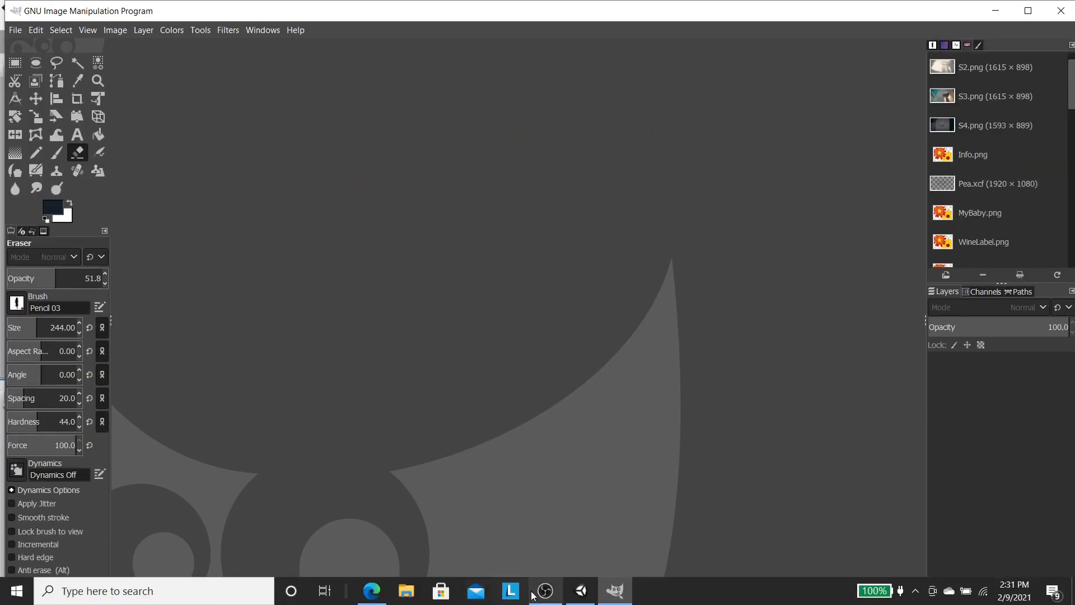
left_click(578, 593)
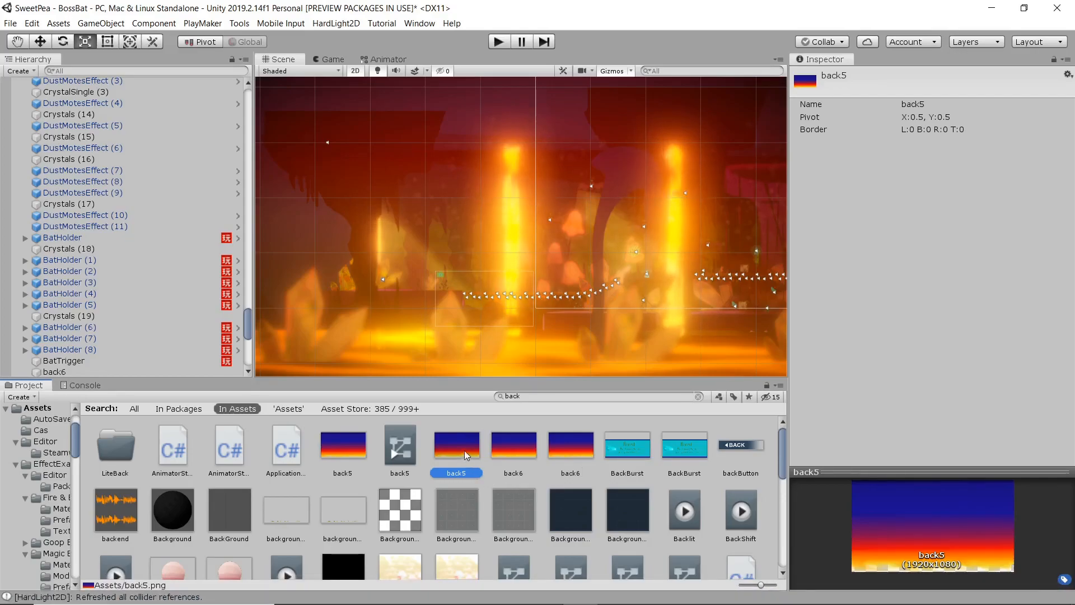
left_click(617, 592)
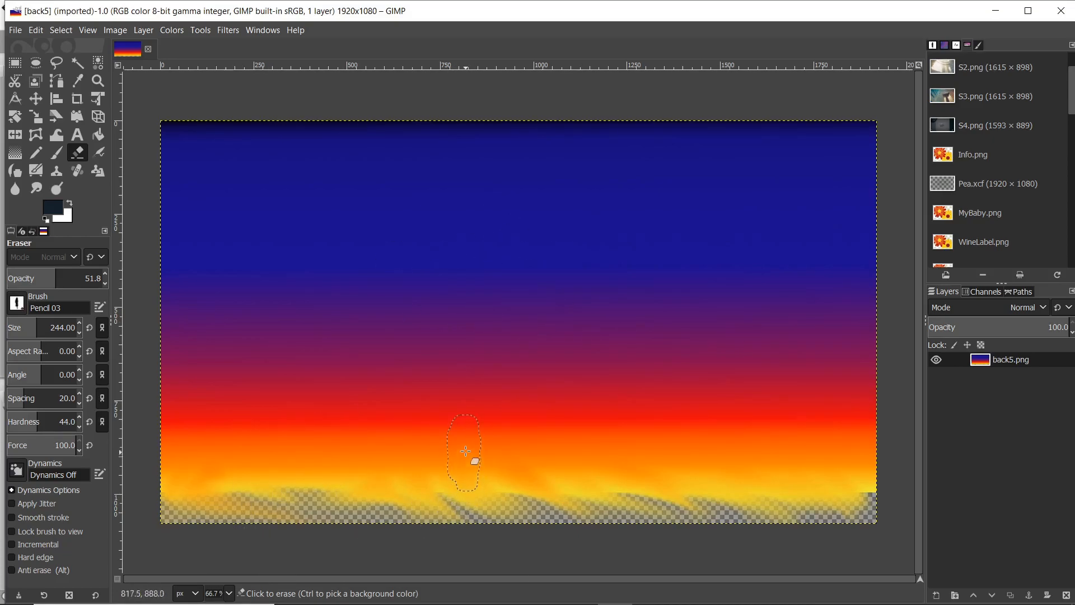
Try erasing freehand across the lower red and orange part of the back5 gradient, and undo the erasing.
mouse_move(482, 401)
left_mouse_down()
mouse_move(725, 398)
mouse_move(385, 432)
mouse_move(514, 494)
mouse_move(409, 462)
mouse_move(459, 496)
left_mouse_up()
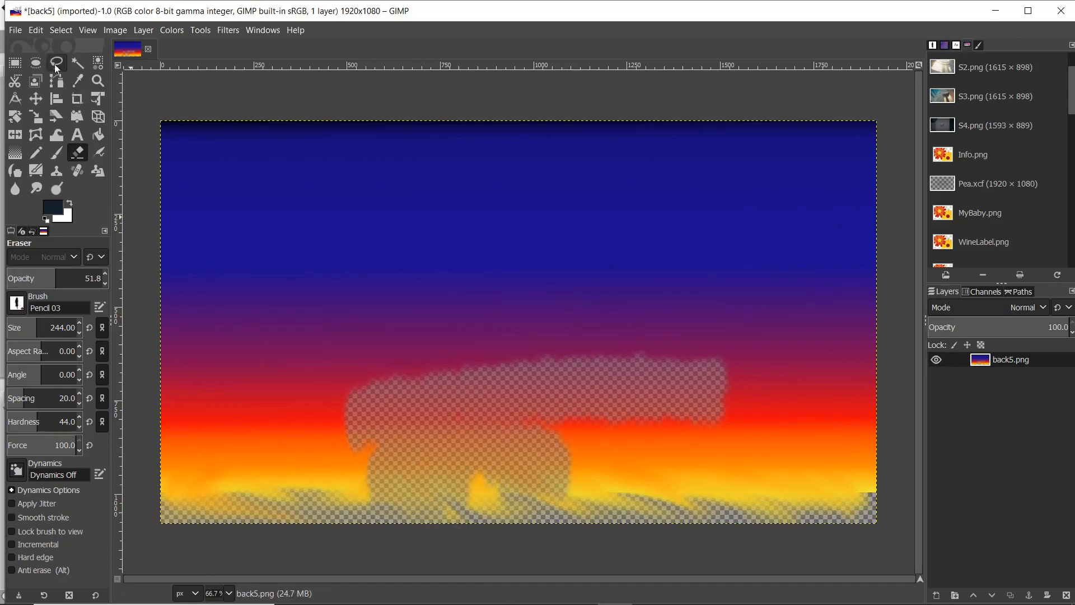
left_click(35, 31)
left_click(47, 47)
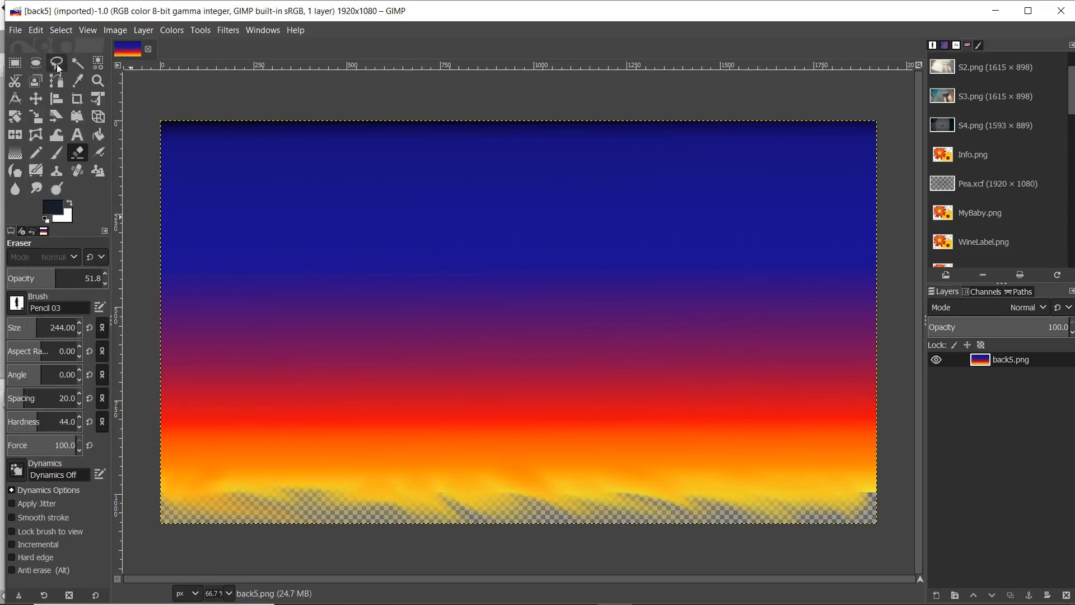
Hide the back5.png layer and add a 1920 × 1080 px transparent layer named Buttons.
left_click(935, 360)
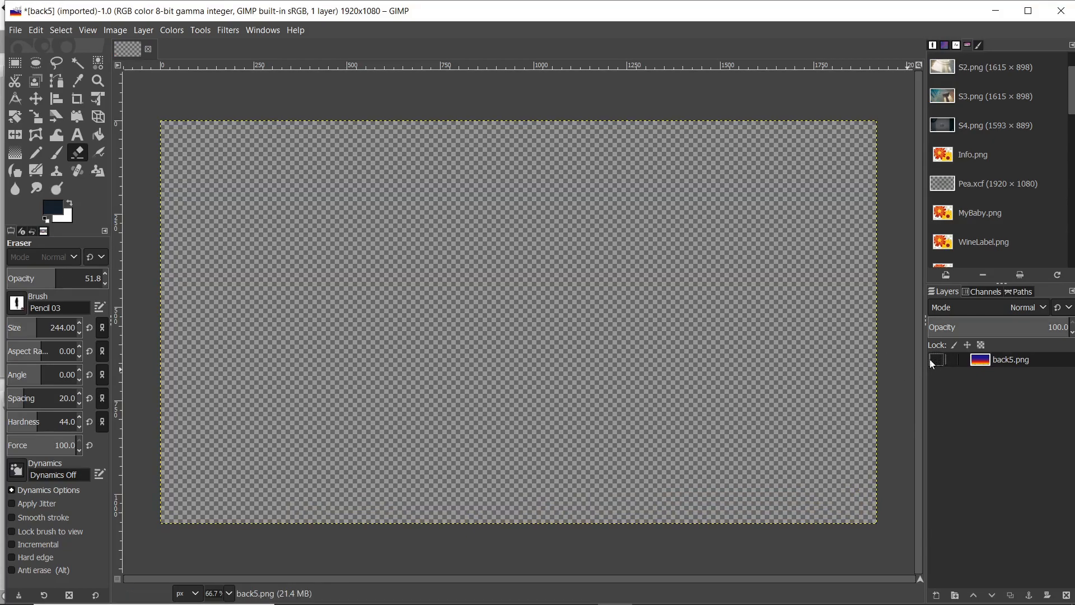
left_click(143, 30)
left_click(159, 51)
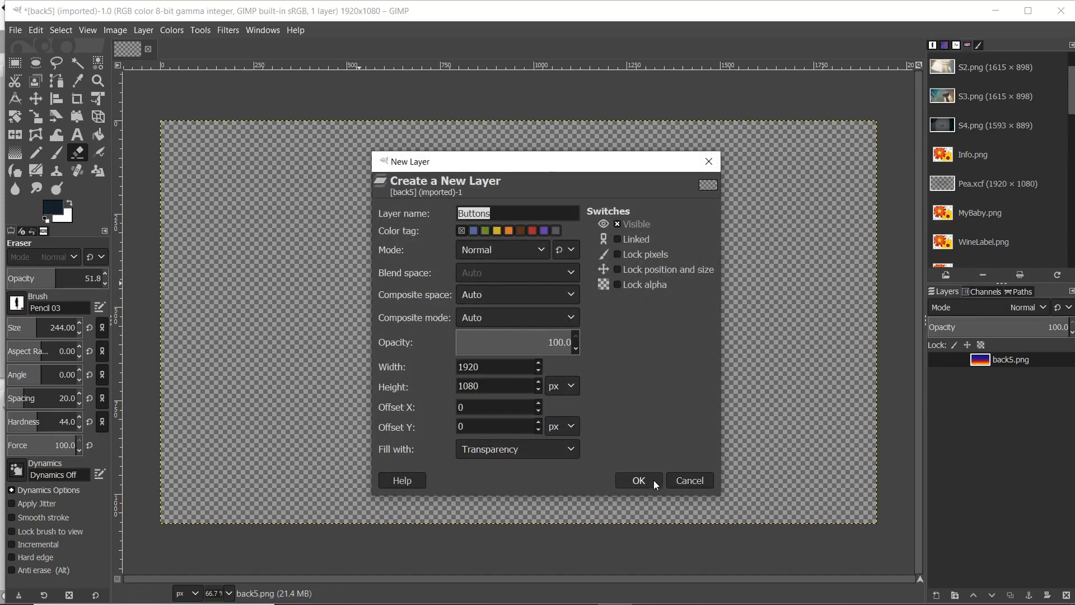
left_click(638, 479)
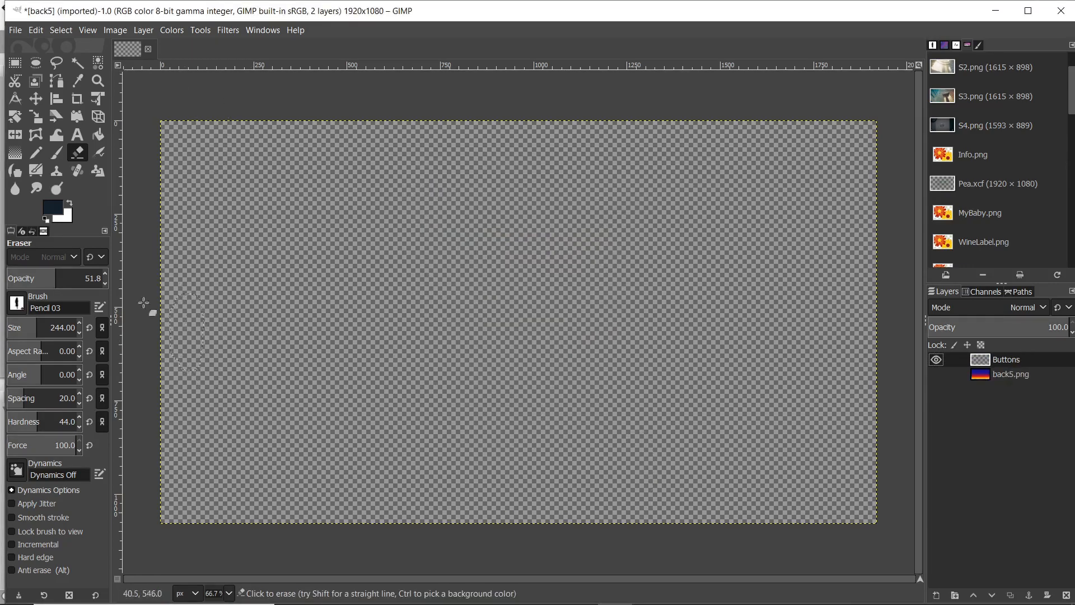
Activate the Gradient tool and choose the Skyline gradient preset.
left_click(15, 153)
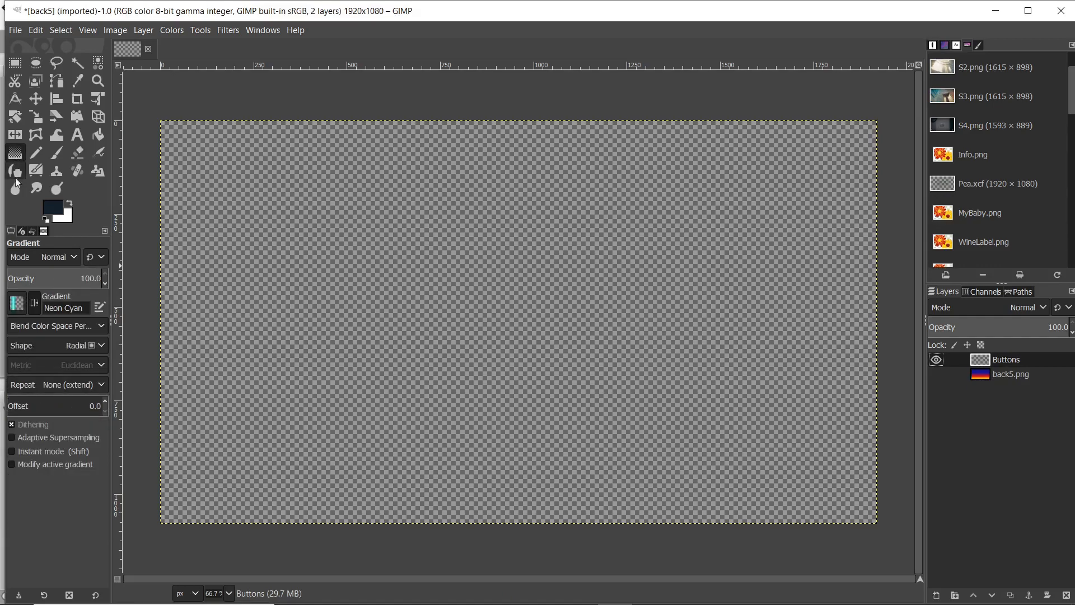
left_click(17, 304)
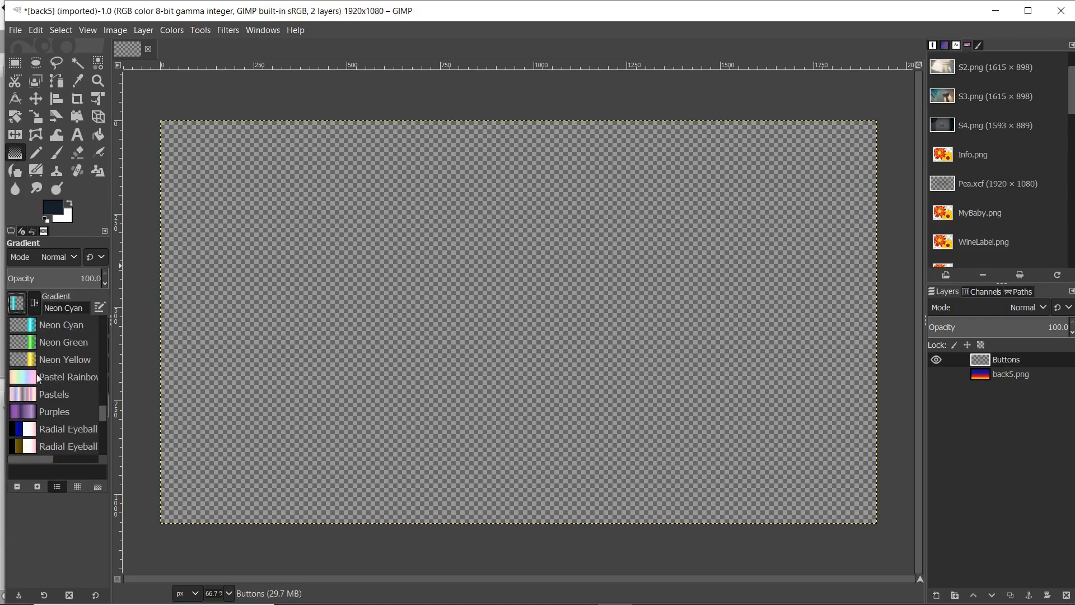
scroll(49, 397, "down", 5)
scroll(49, 398, "down", 1)
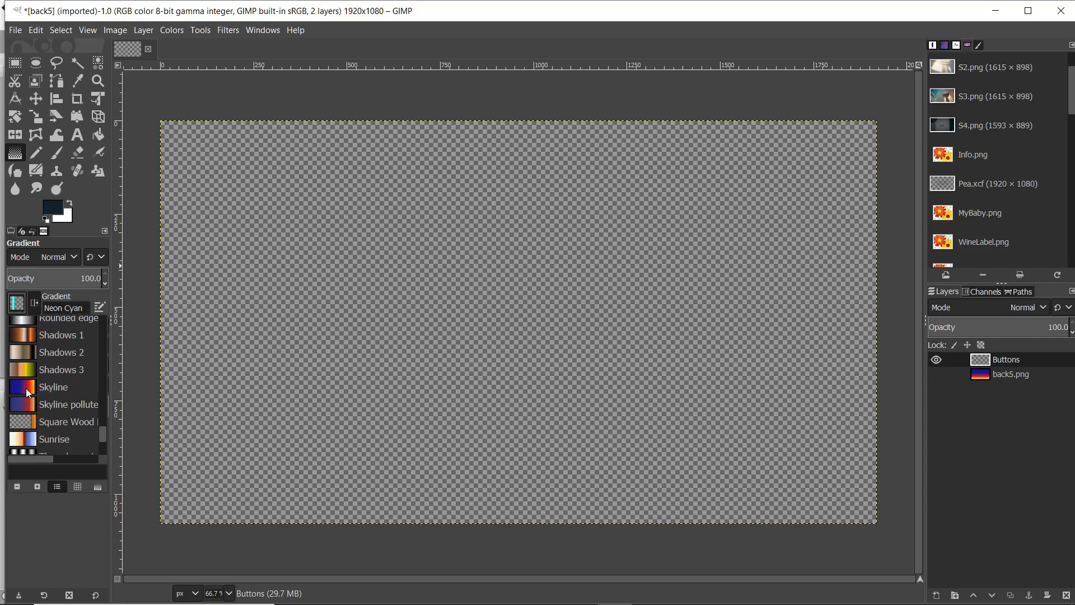
double_click(25, 388)
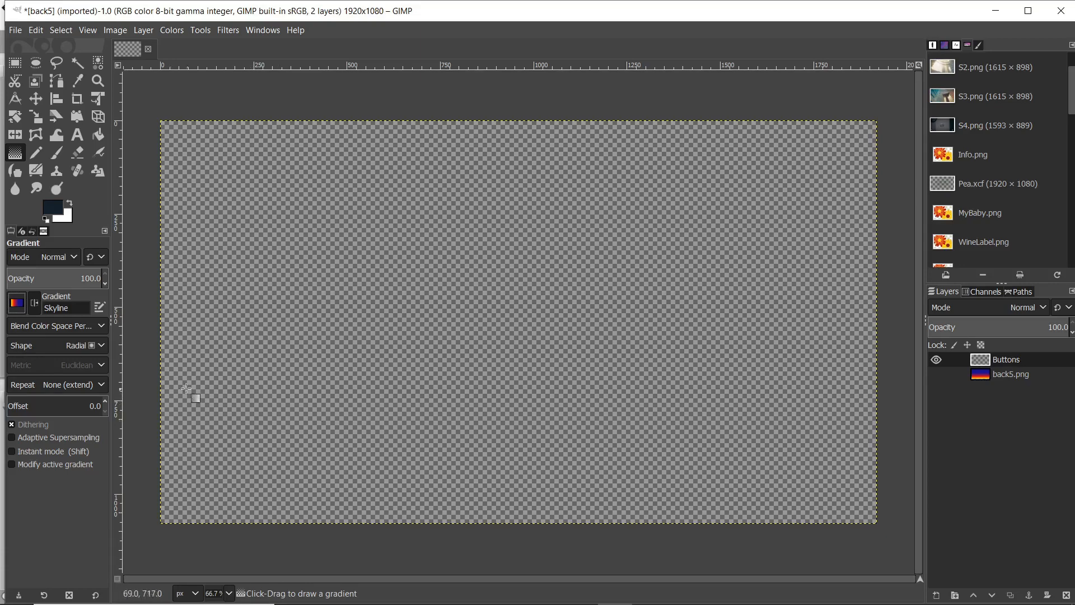
Draw a linear vertical gradient about 1284 px long on the Buttons layer, from near its lower edge to above the canvas.
left_click(96, 345)
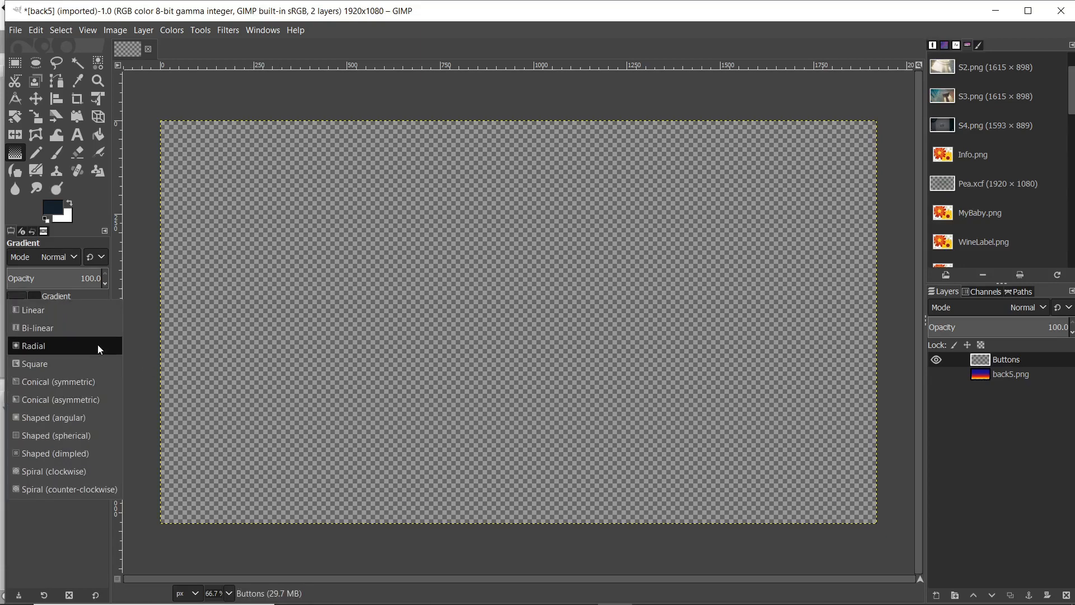
left_click(62, 312)
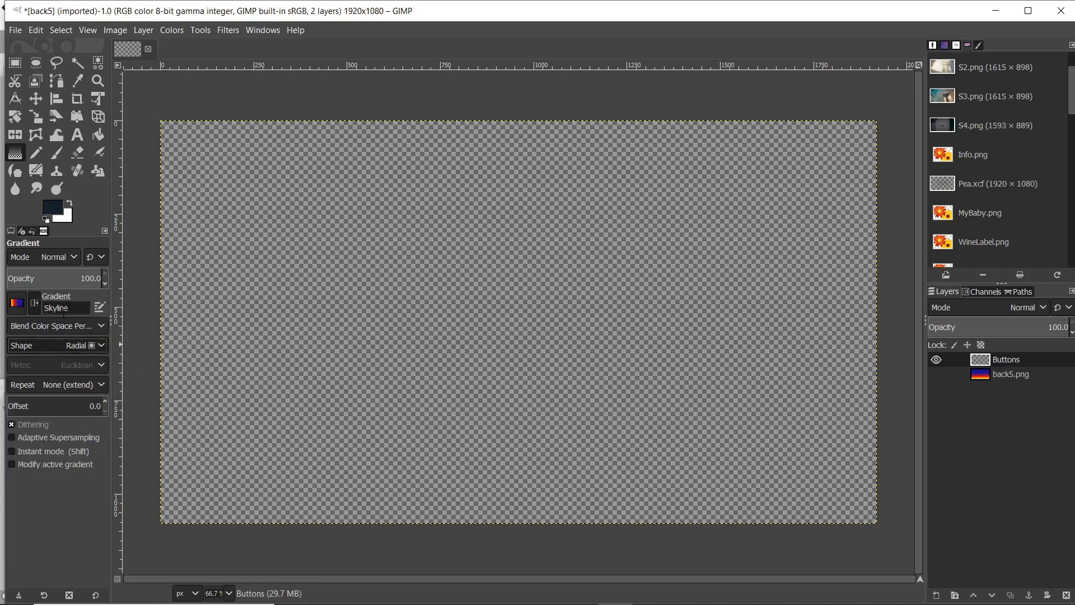
mouse_move(508, 504)
left_mouse_down()
mouse_move(528, 220)
mouse_move(499, 84)
mouse_move(507, 25)
left_mouse_up()
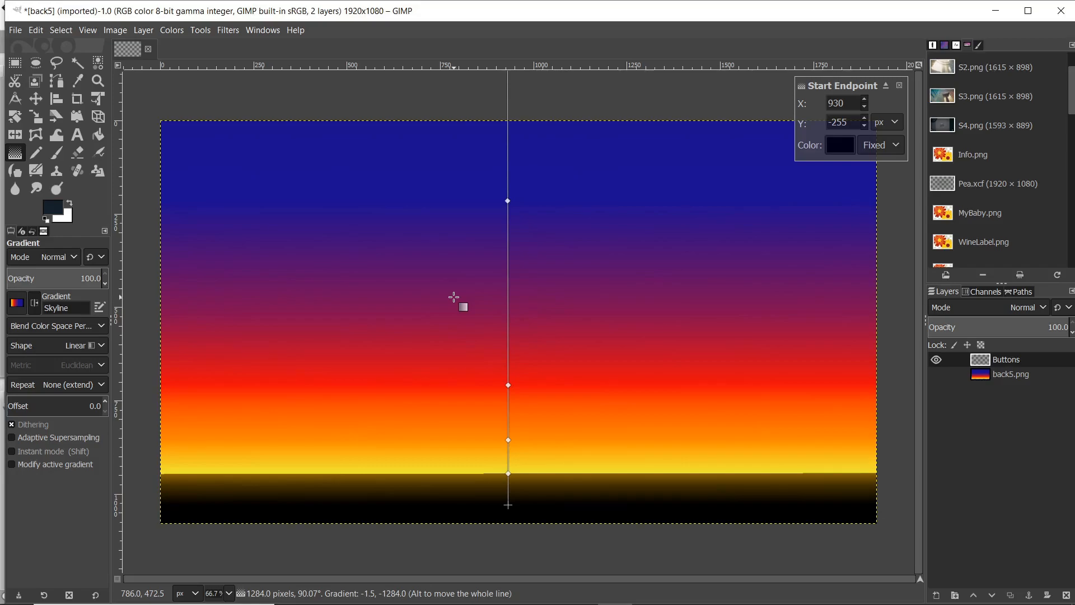
key("Return")
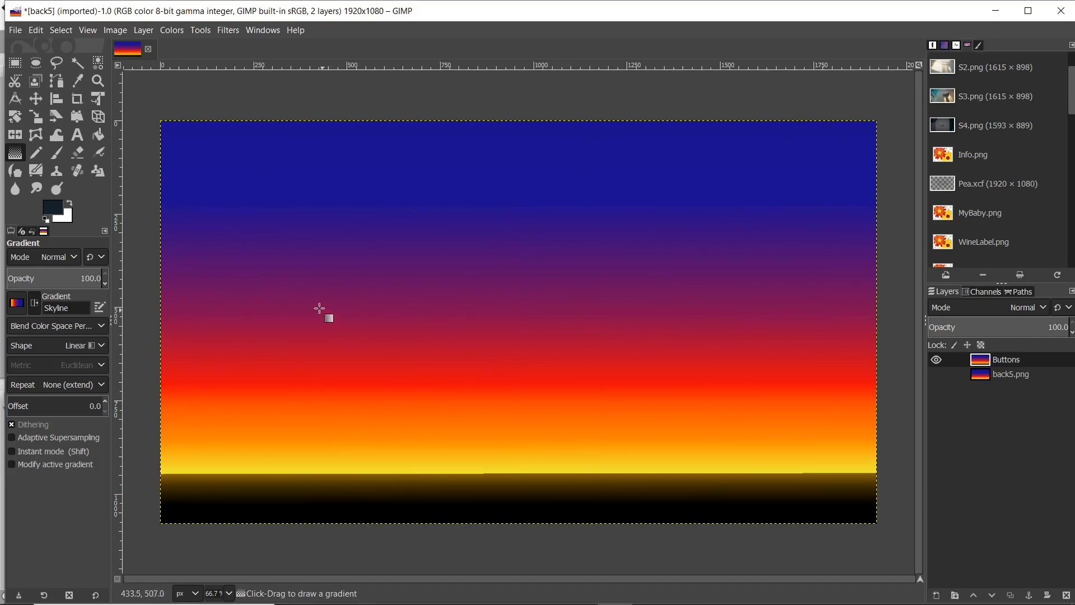
Show the back5.png layer, compare it with the Buttons layer by toggling the latter's visibility, and delete the Buttons layer.
left_click(936, 374)
left_click(938, 360)
left_click(937, 360)
left_click(937, 361)
left_click(937, 361)
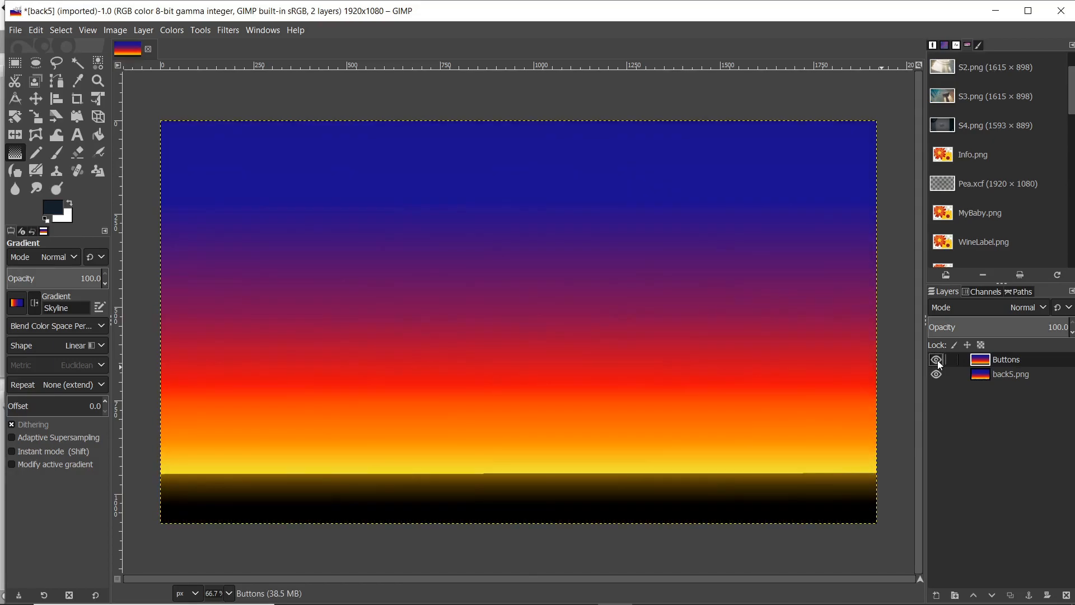
left_click(1066, 594)
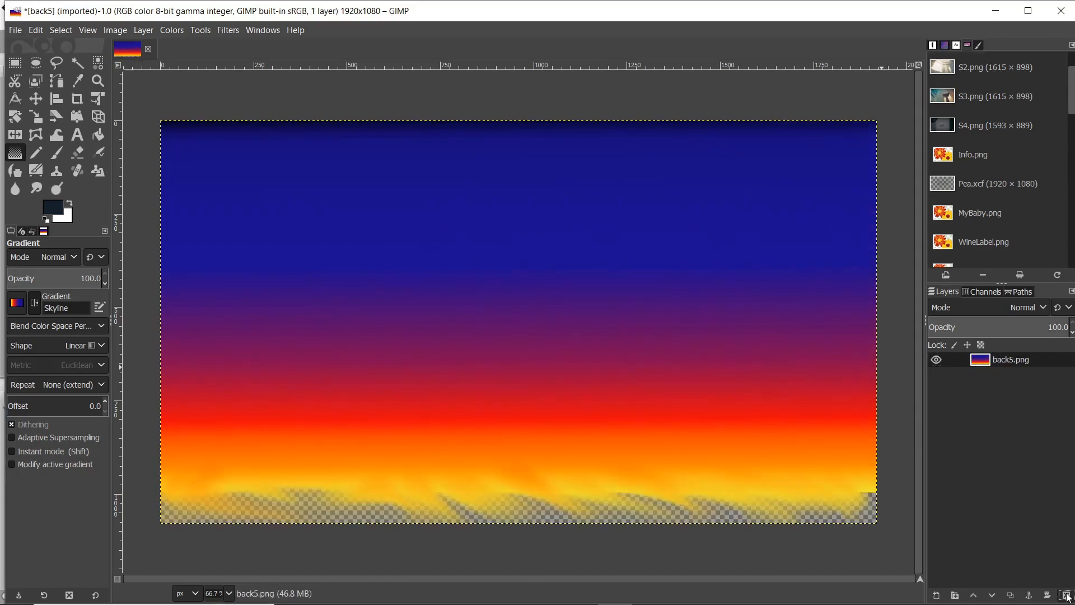
Switch to the Unity editor and select the back6 overlay sprite covering the BossBat scene.
mouse_move(571, 595)
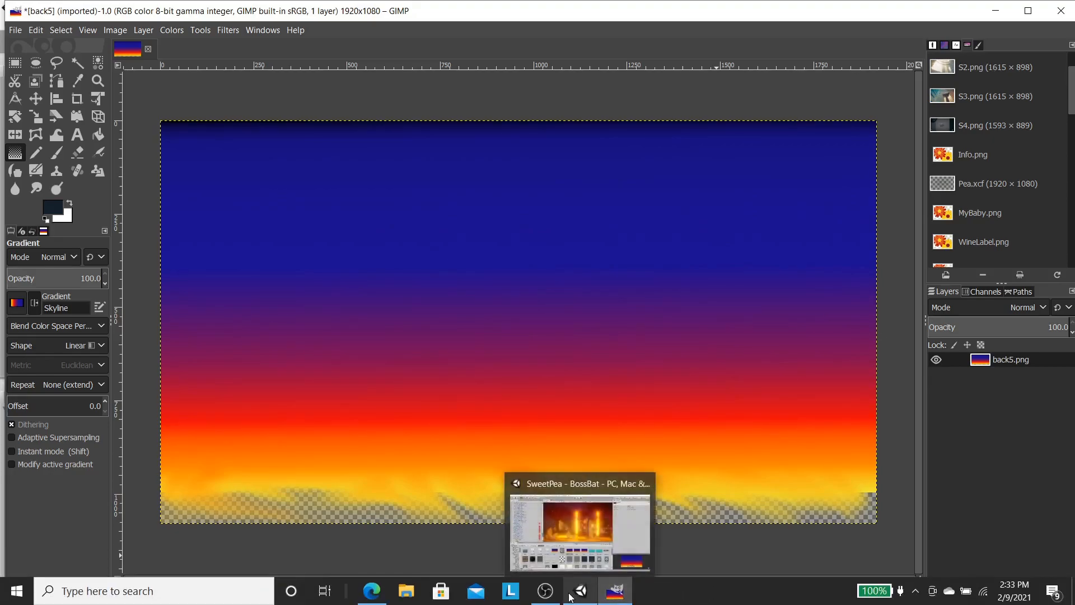
left_click(570, 536)
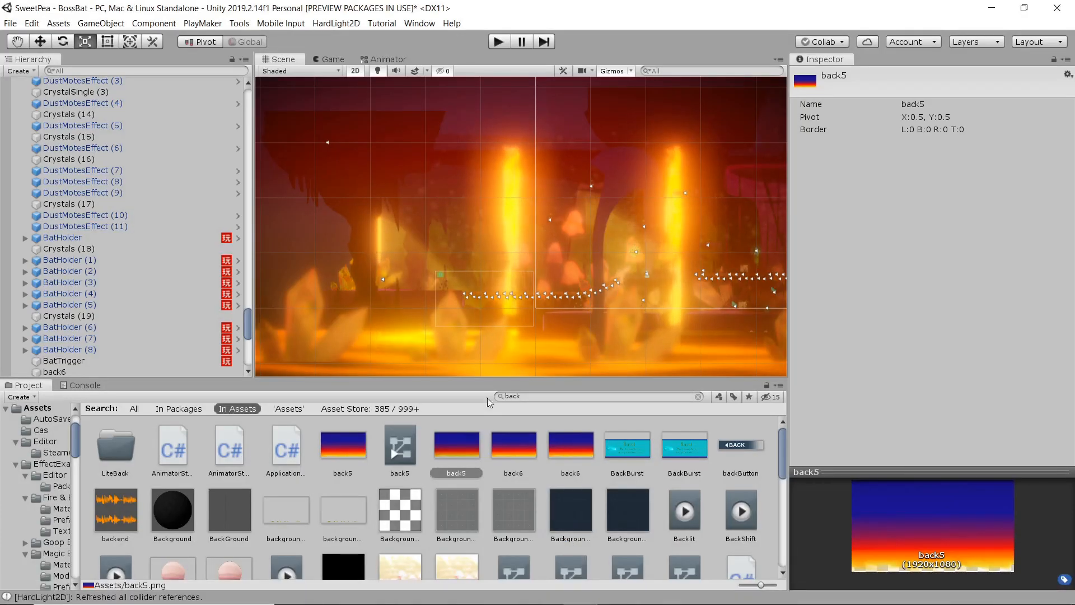
scroll(488, 374, "down", 3)
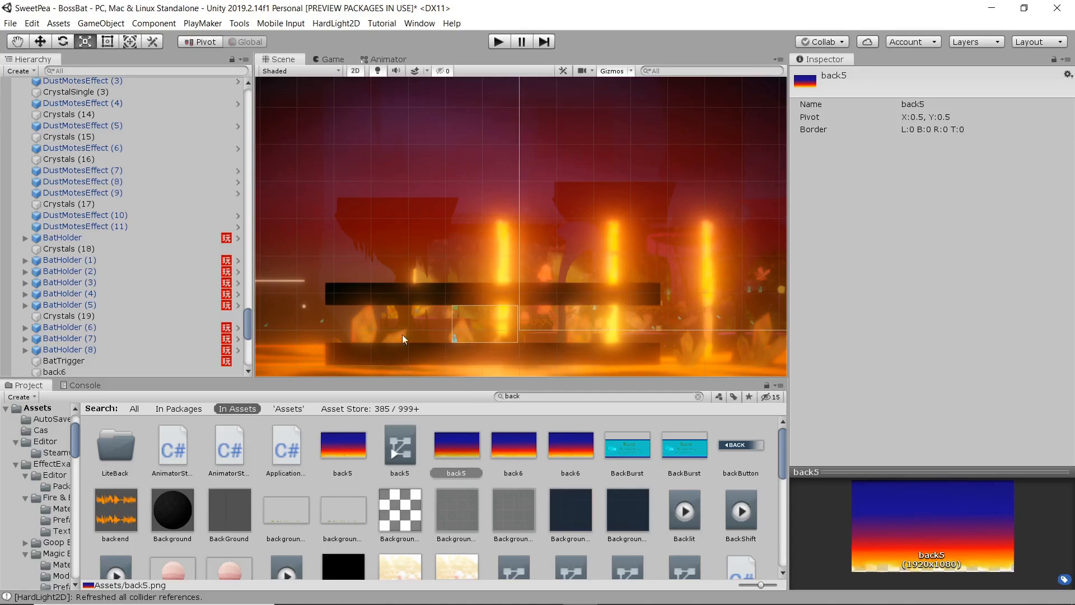
scroll(426, 292, "down", 5)
scroll(422, 294, "down", 4)
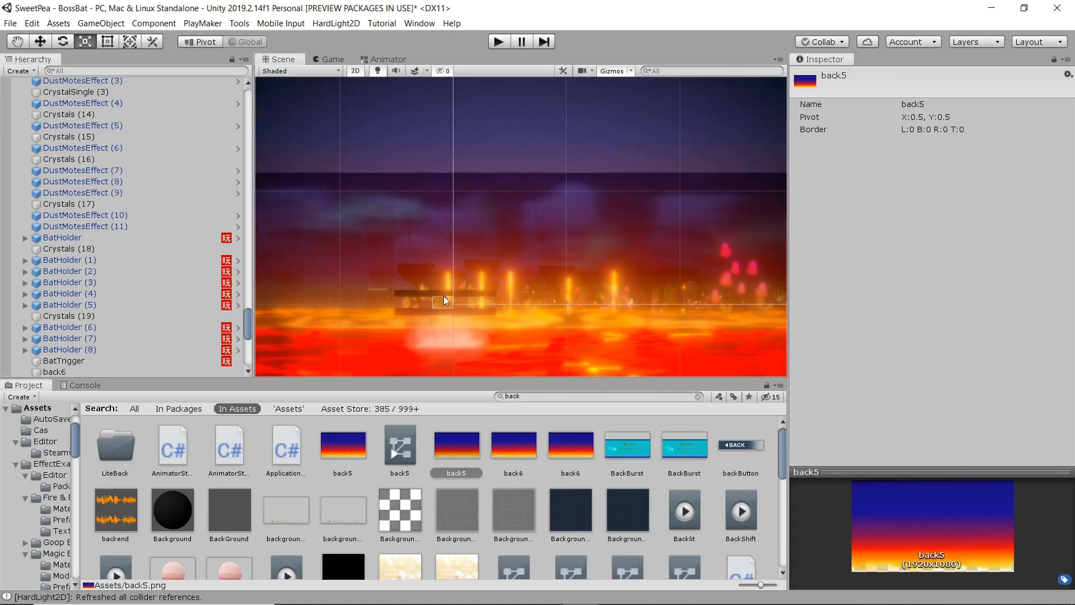
left_click(350, 221)
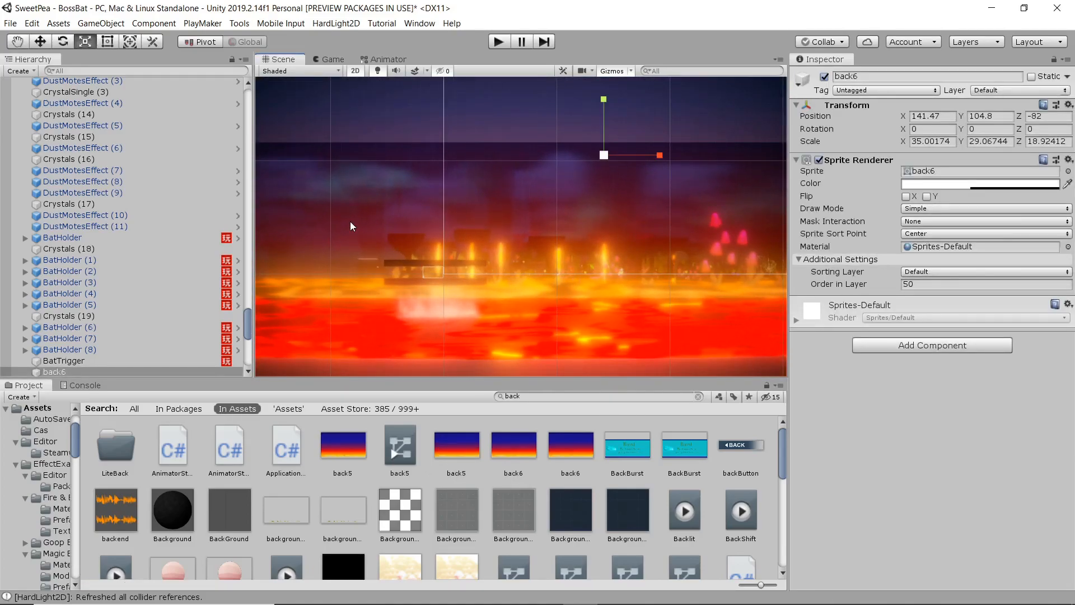
Try moving the back6 overlay to about X 67.9, Y 58.4 in the scene, and undo the move.
key("w")
left_click_drag(609, 144, 526, 201)
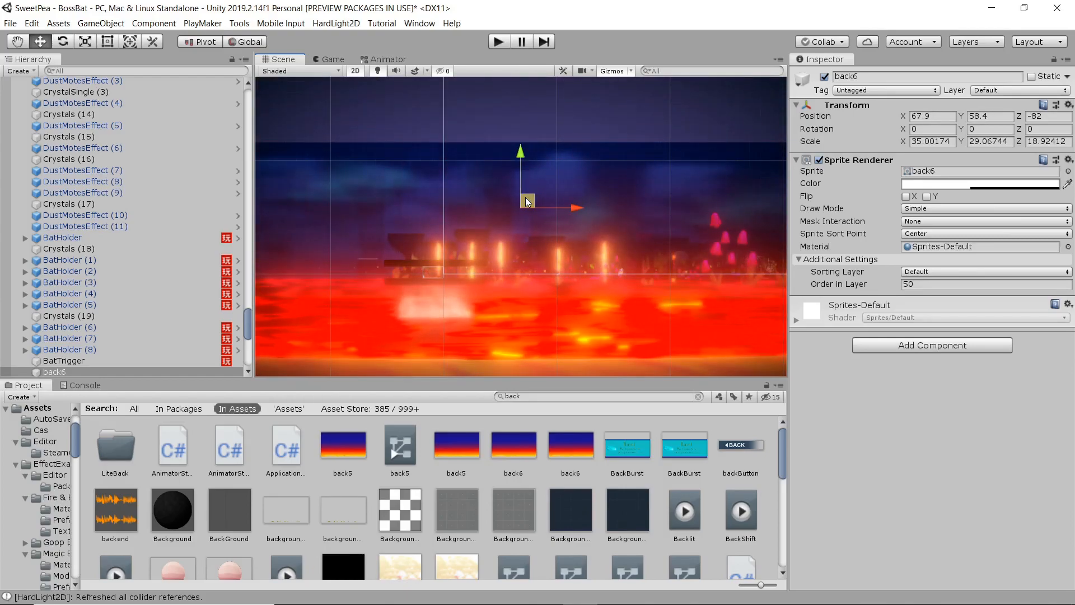
key("ctrl+z")
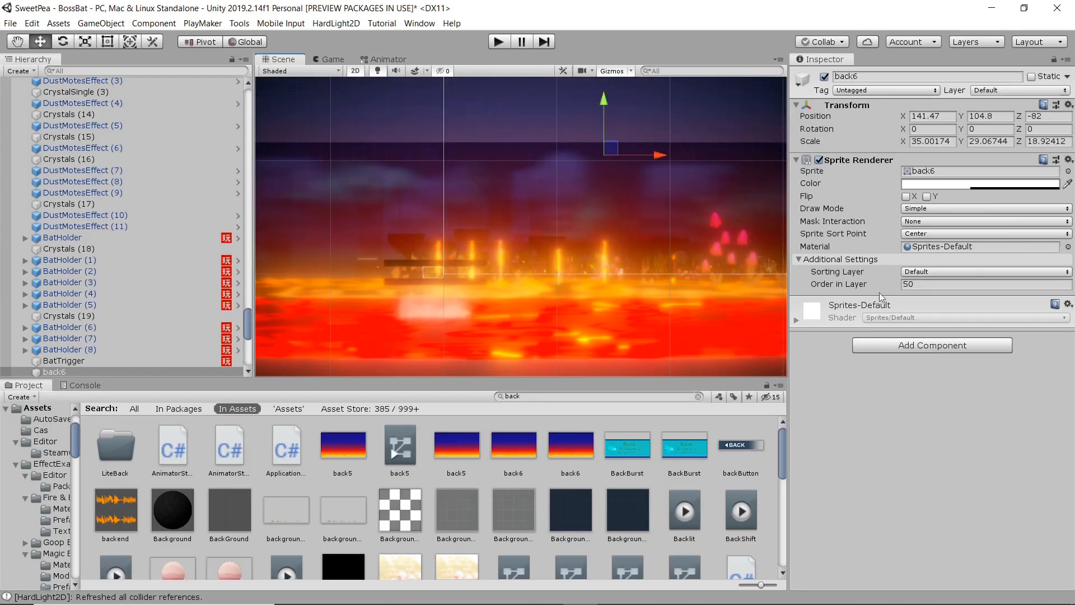
Try raising the alpha of the back6 overlay's sprite color, and undo the change.
left_click(938, 185)
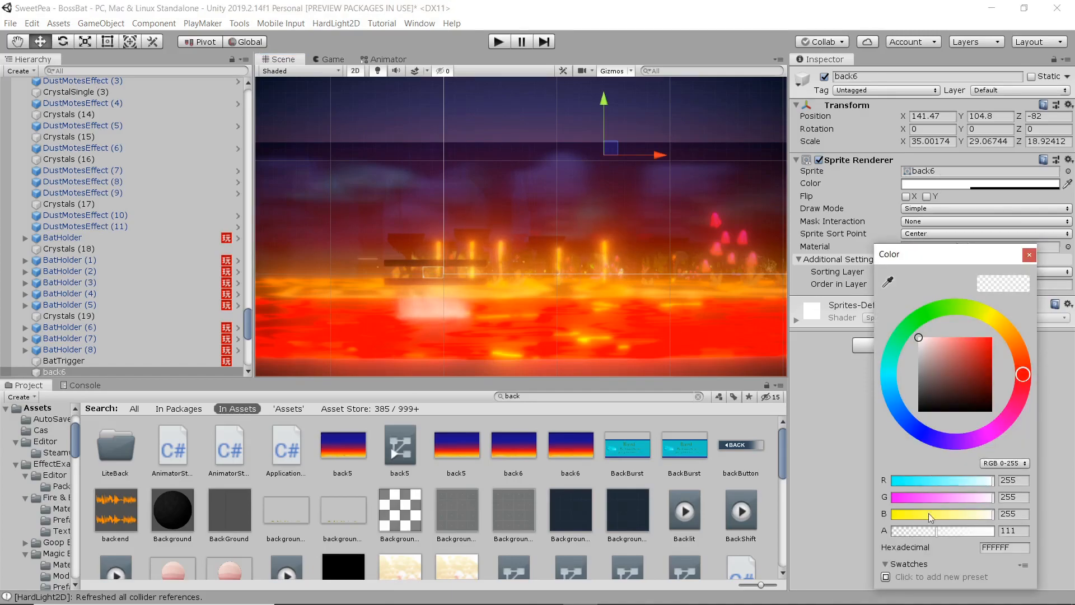
left_click_drag(936, 529, 958, 532)
left_click(1029, 256)
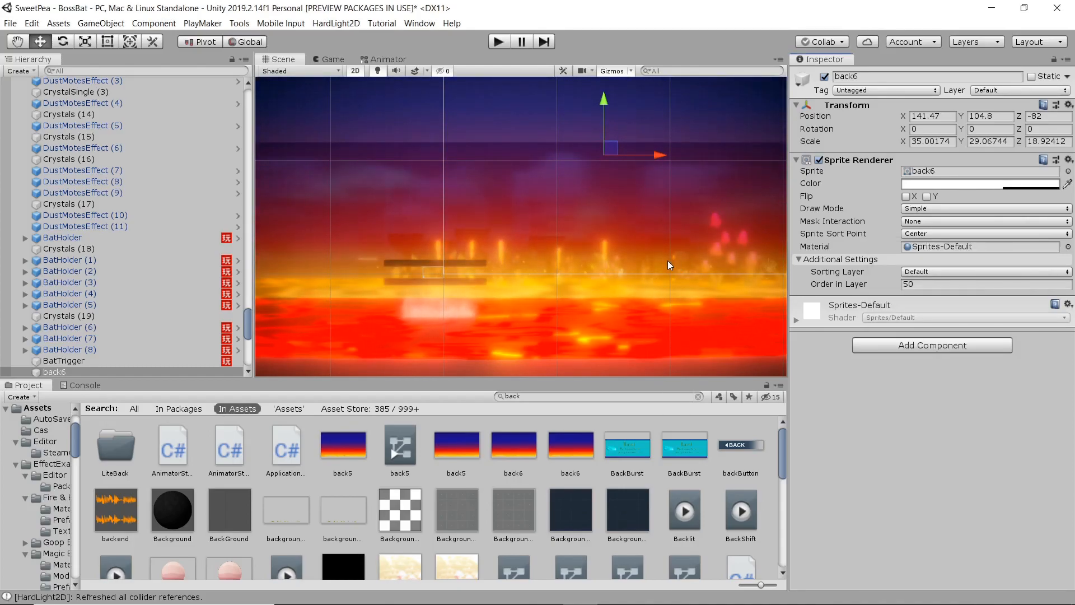
key("ctrl+z")
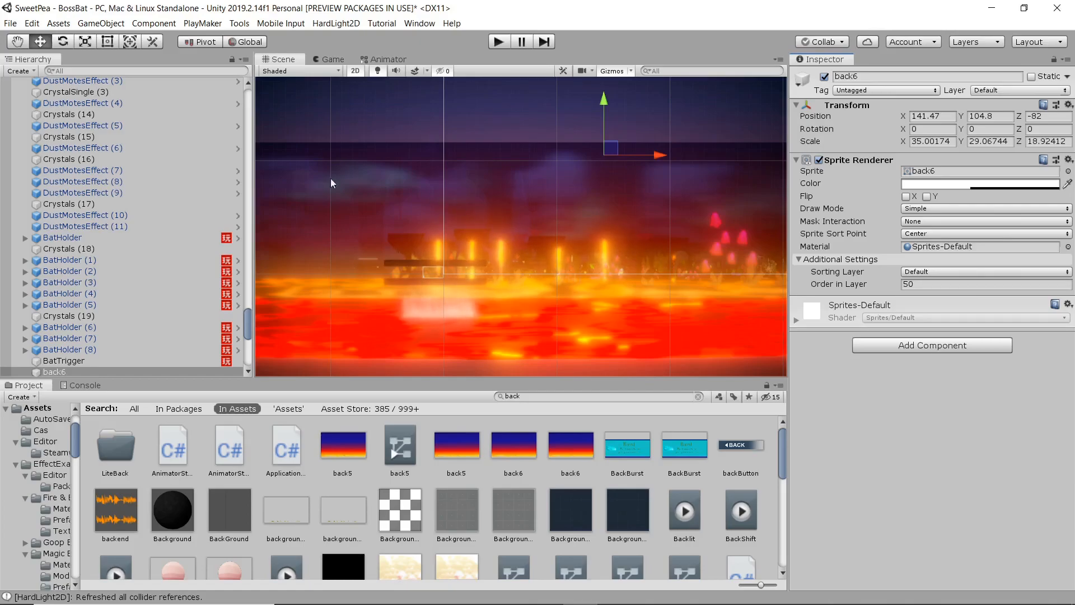
Open the IntoDaWoods.unity scene without saving the changes to BossBat.
left_click(10, 24)
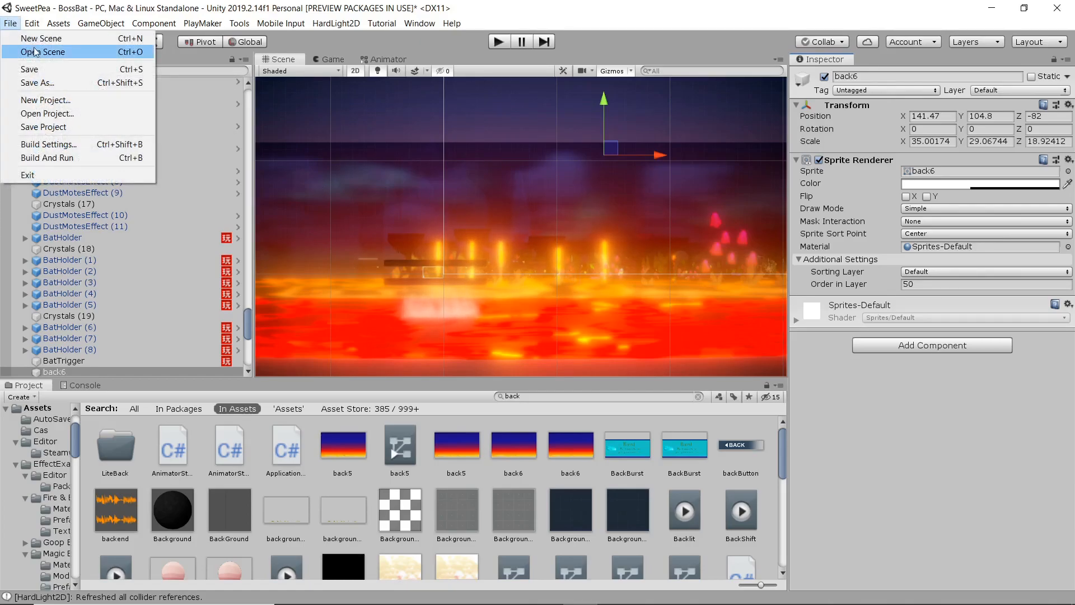
left_click(40, 52)
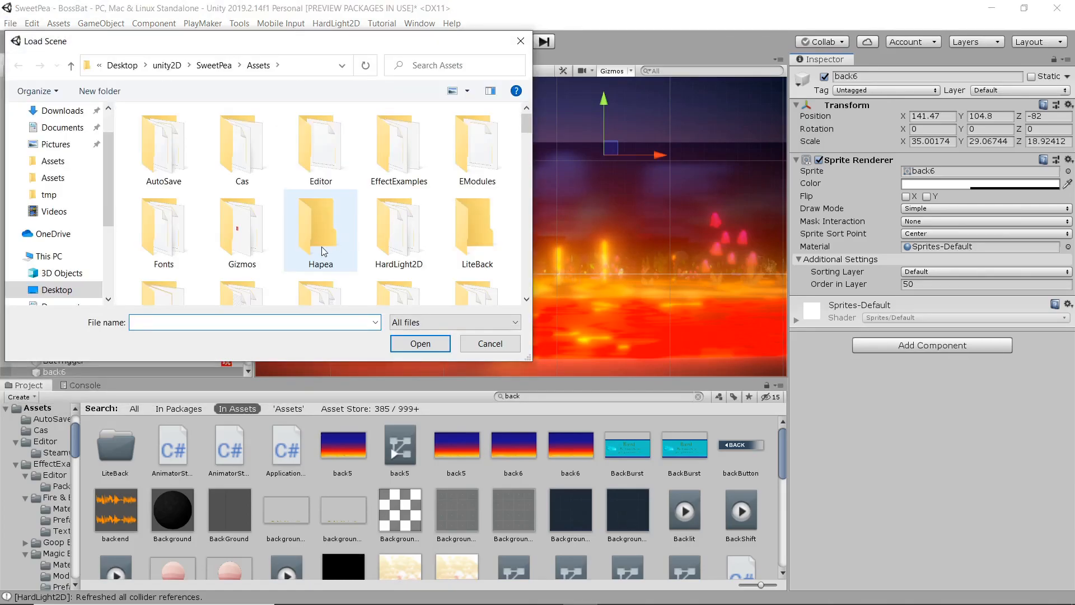
type("int")
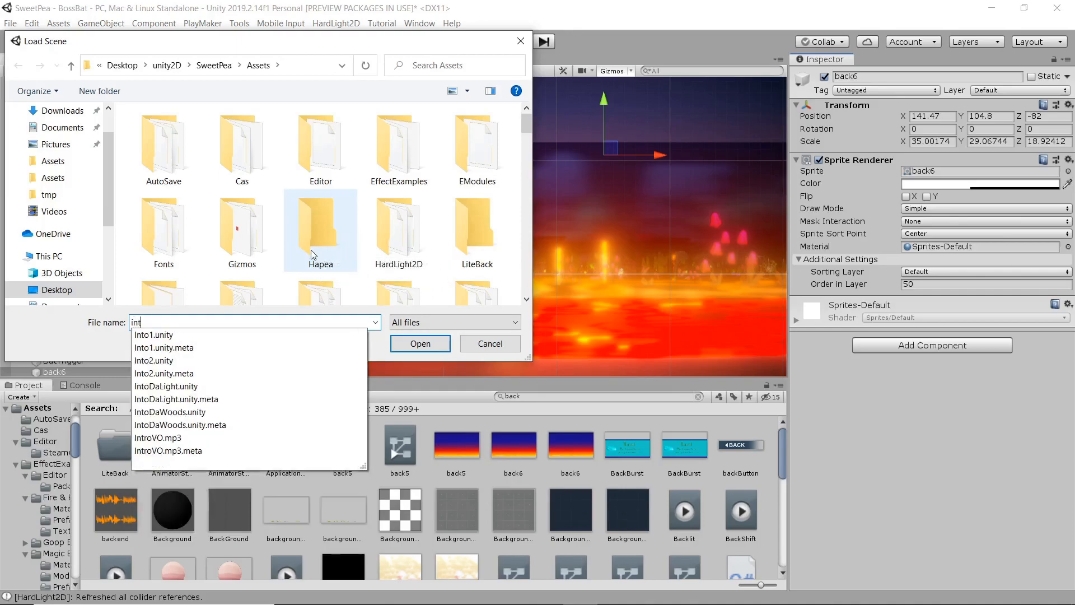
type("odawoods")
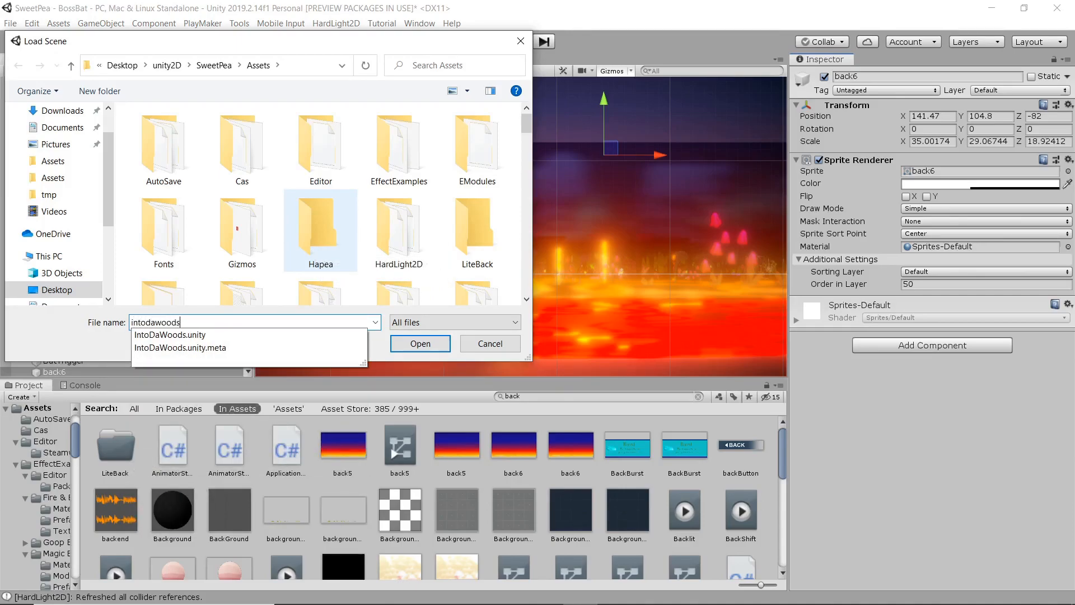
key("Down")
key("Return")
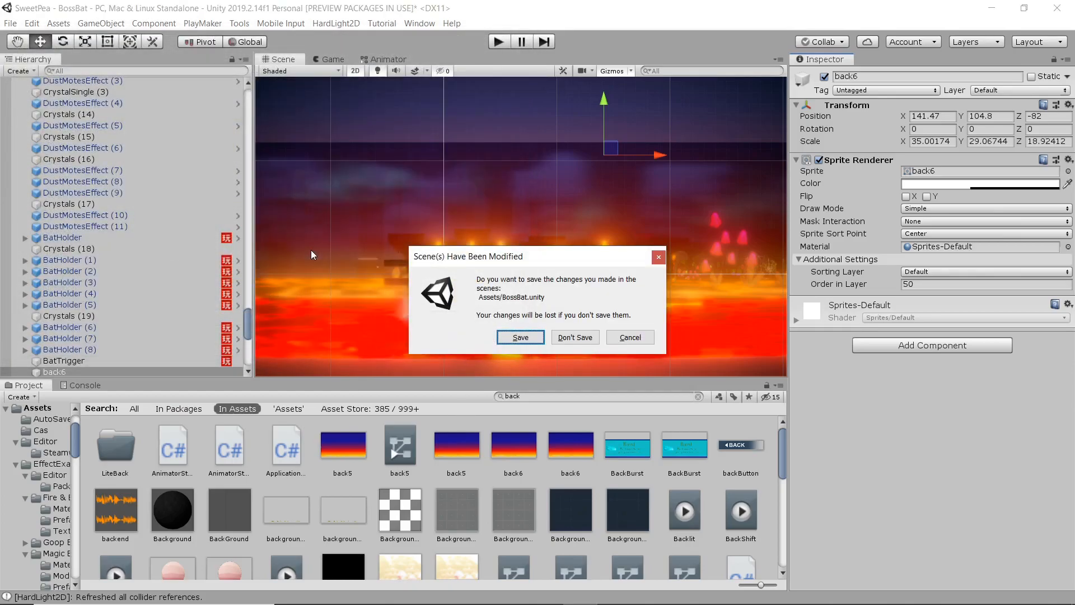
left_click(572, 336)
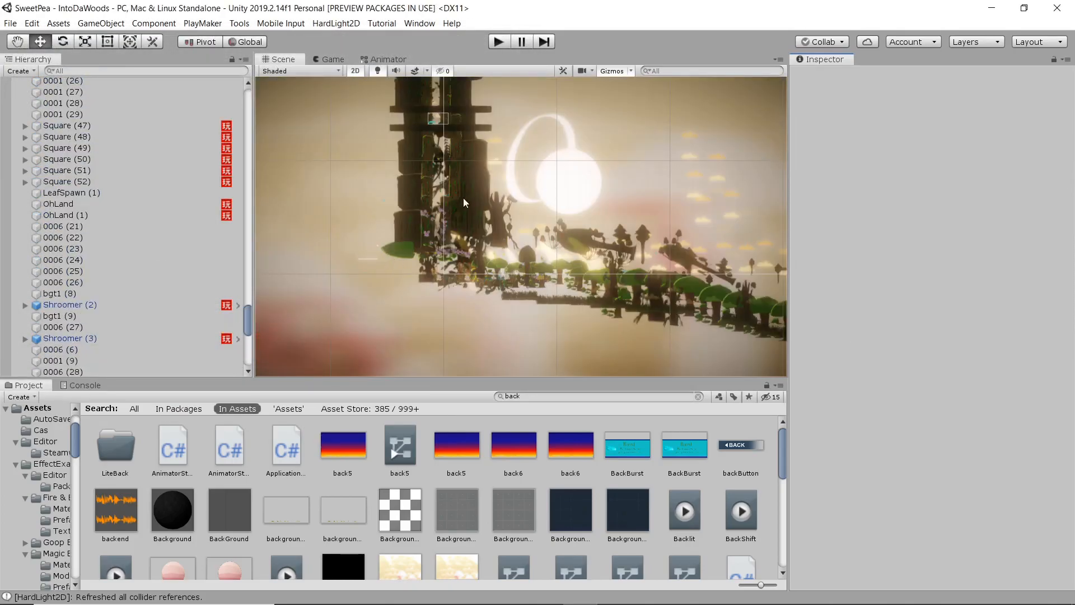
Select the Woodland Terrace title sprite, try moving it to about X -1.51, Y 0.85, and undo the move.
scroll(461, 206, "up", 8)
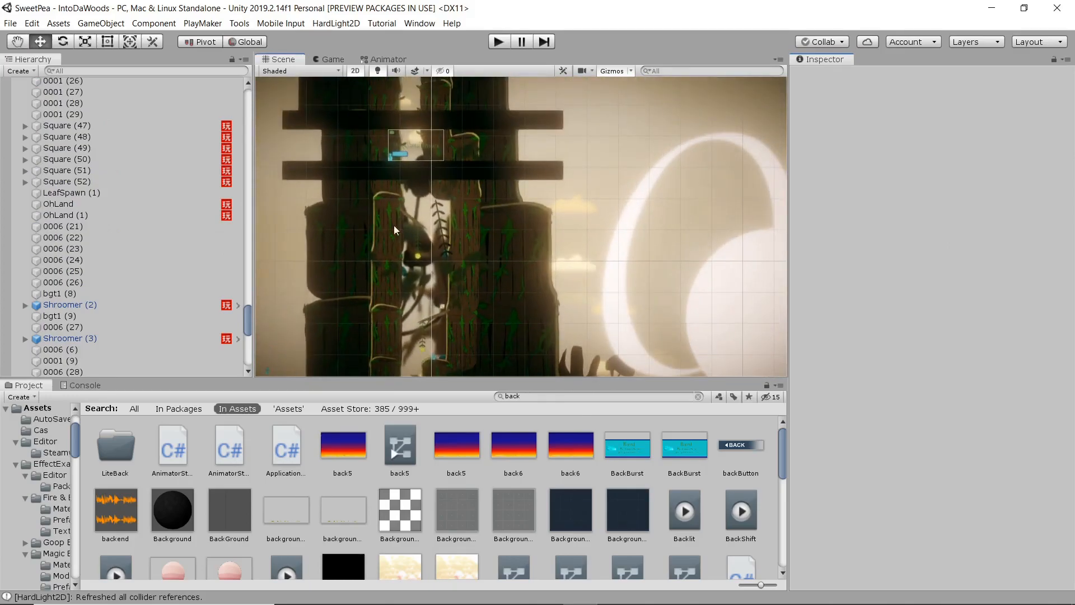
scroll(390, 179, "up", 8)
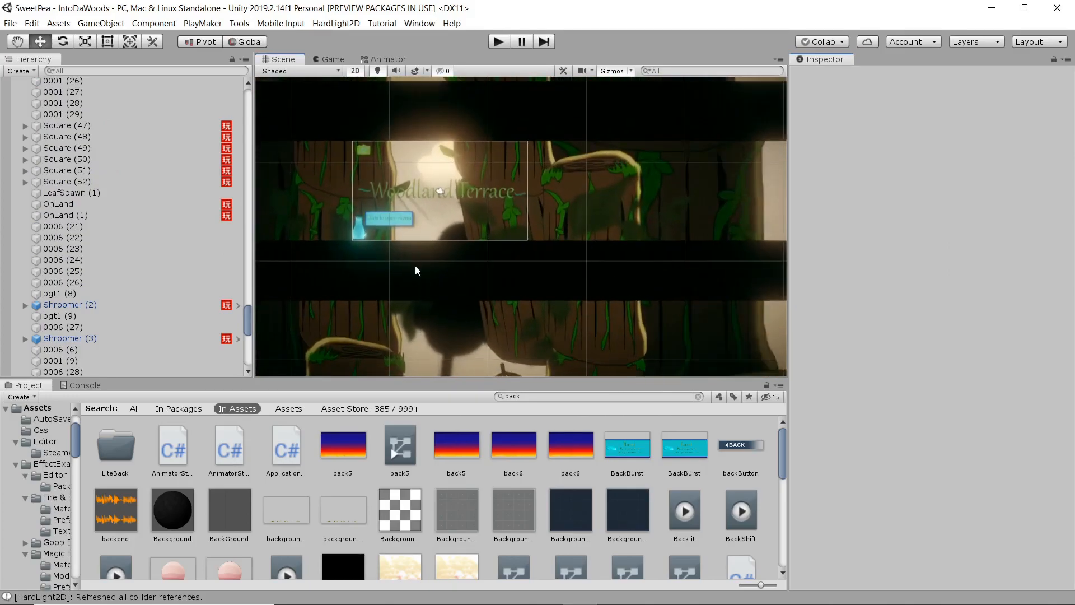
scroll(415, 264, "up", 8)
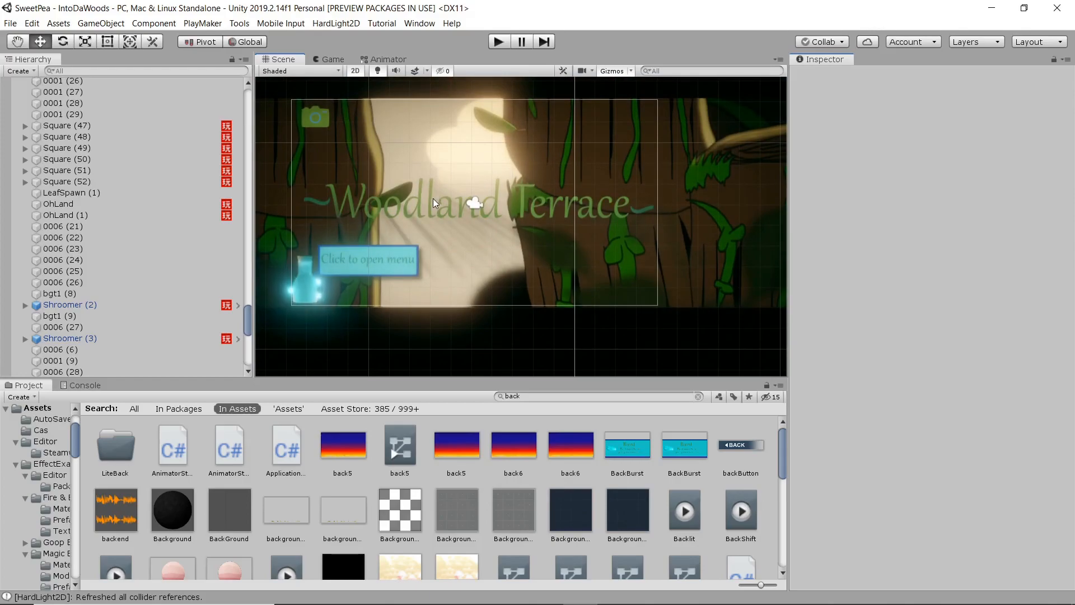
left_click(431, 205)
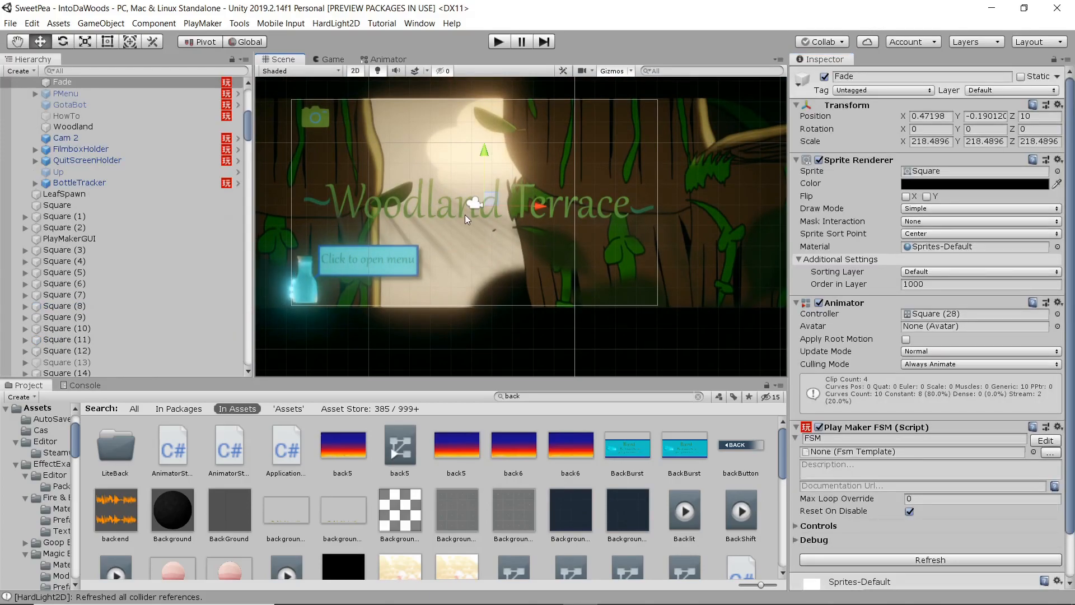
left_click(438, 209)
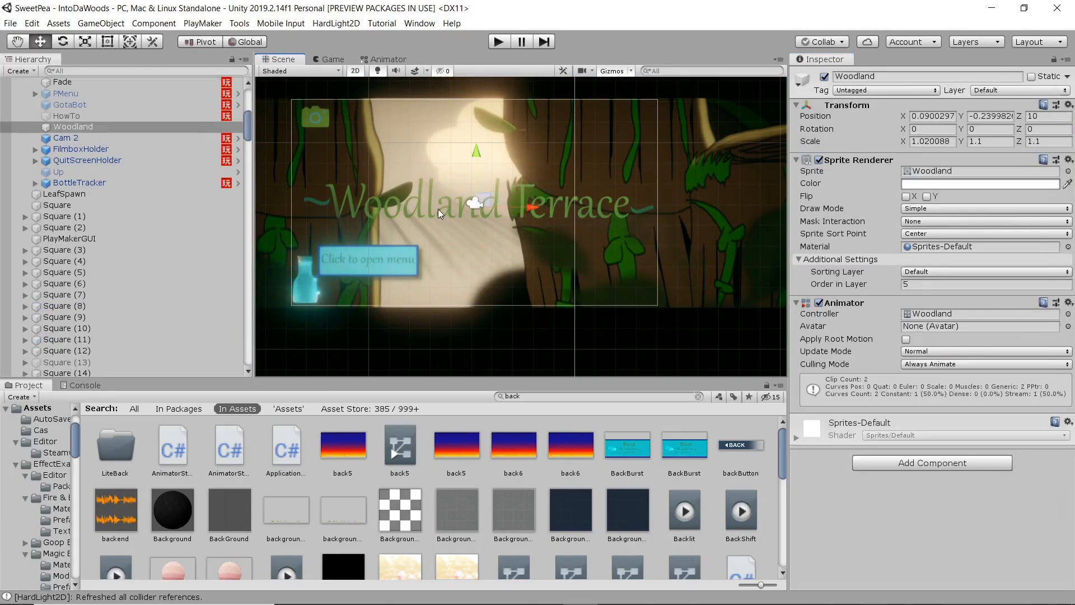
left_click_drag(489, 194, 452, 175)
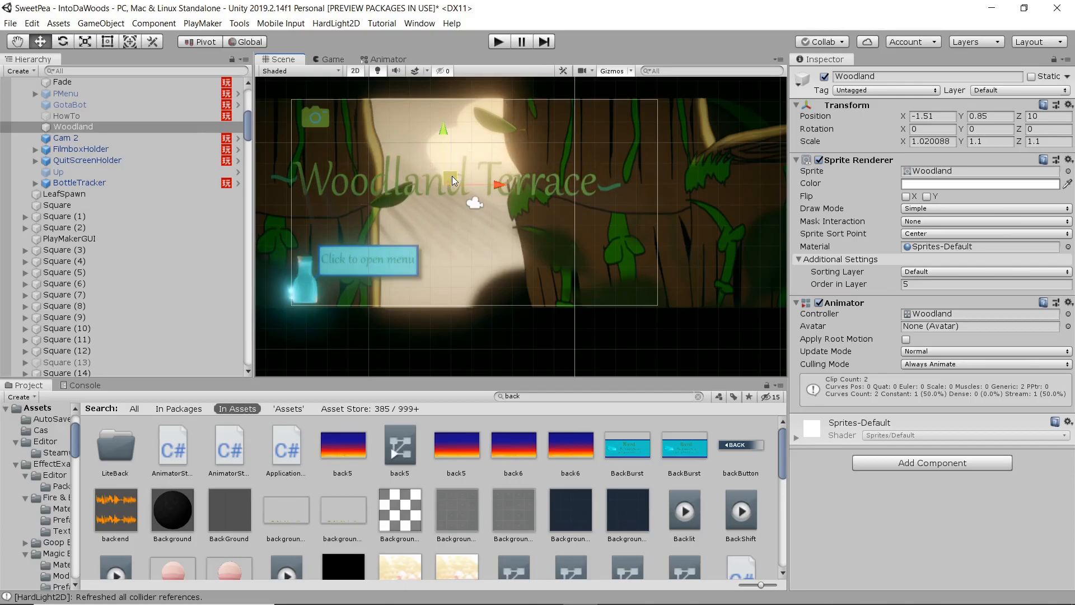
key("ctrl+z")
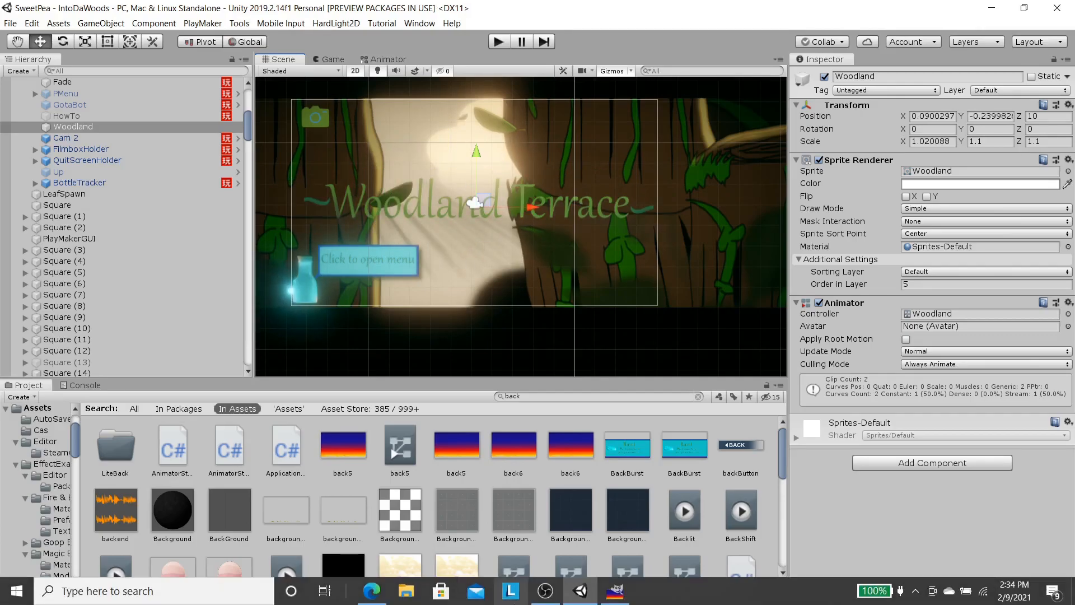
Switch back to GIMP and hide the back5.png layer.
mouse_move(615, 591)
left_click(608, 528)
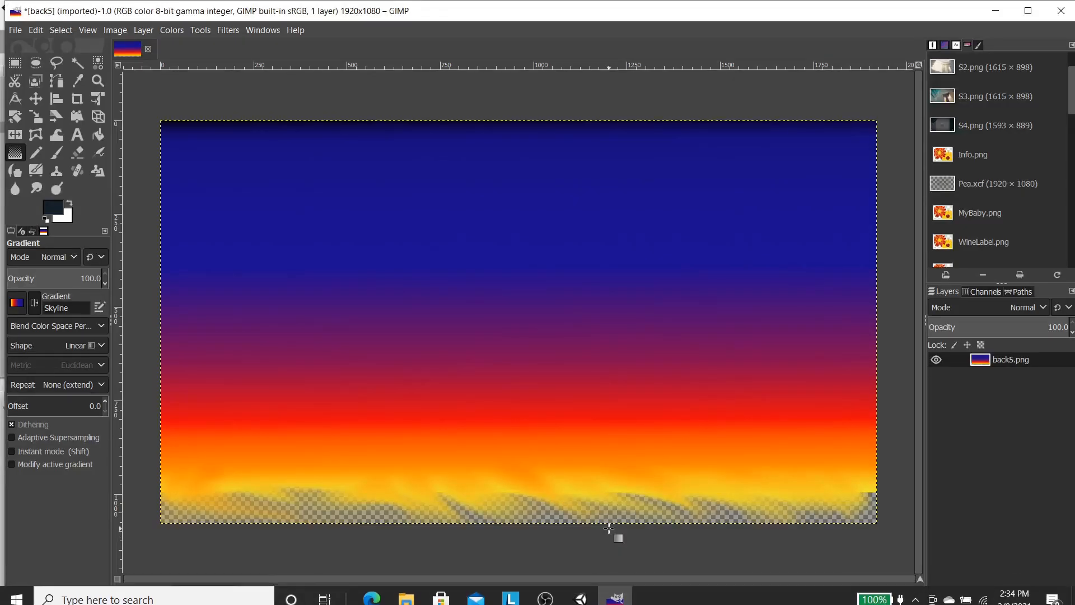
left_click(936, 360)
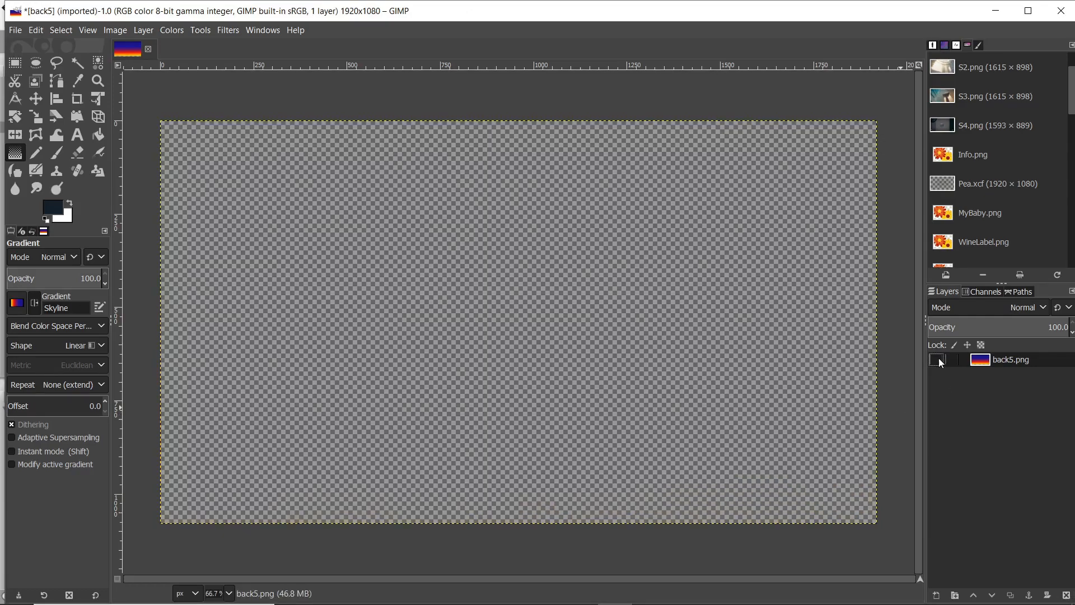
Add a new transparent 1920 × 1080 px layer named Buttons above the hidden back5.png layer.
left_click(144, 31)
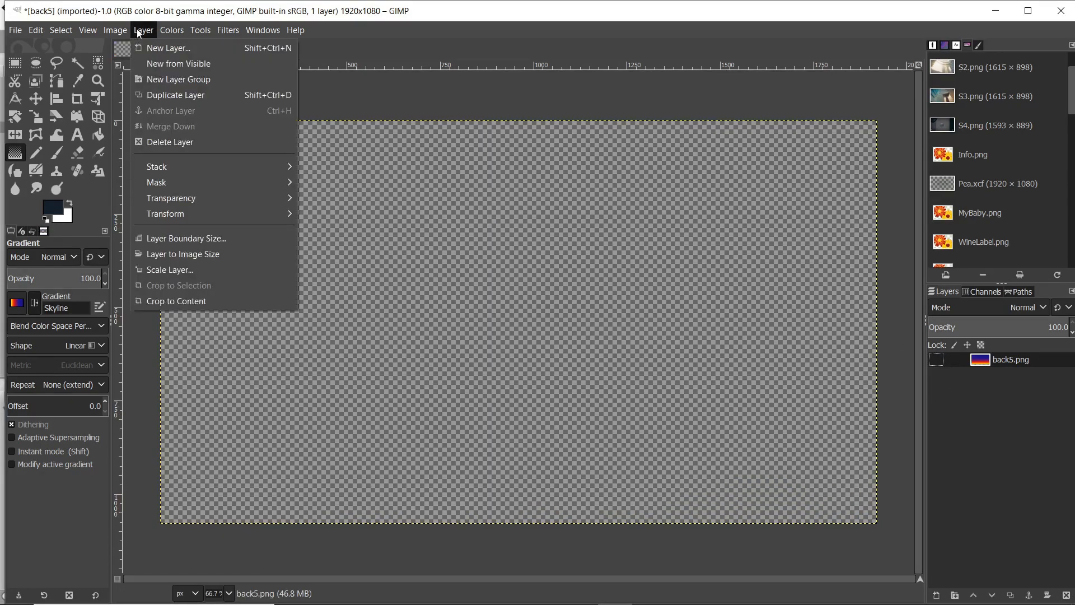
left_click(162, 48)
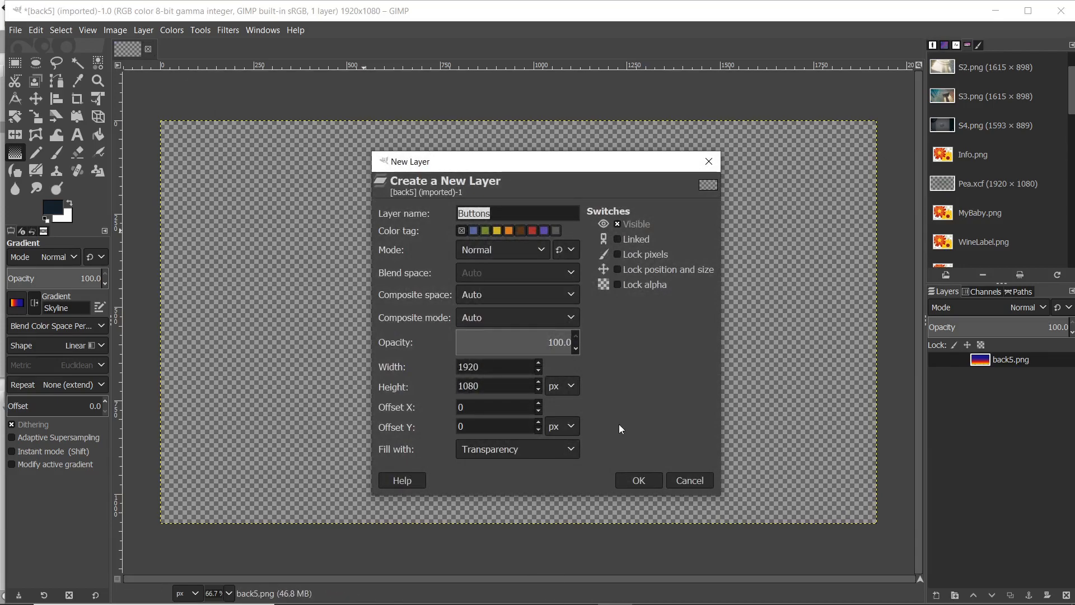
left_click(638, 479)
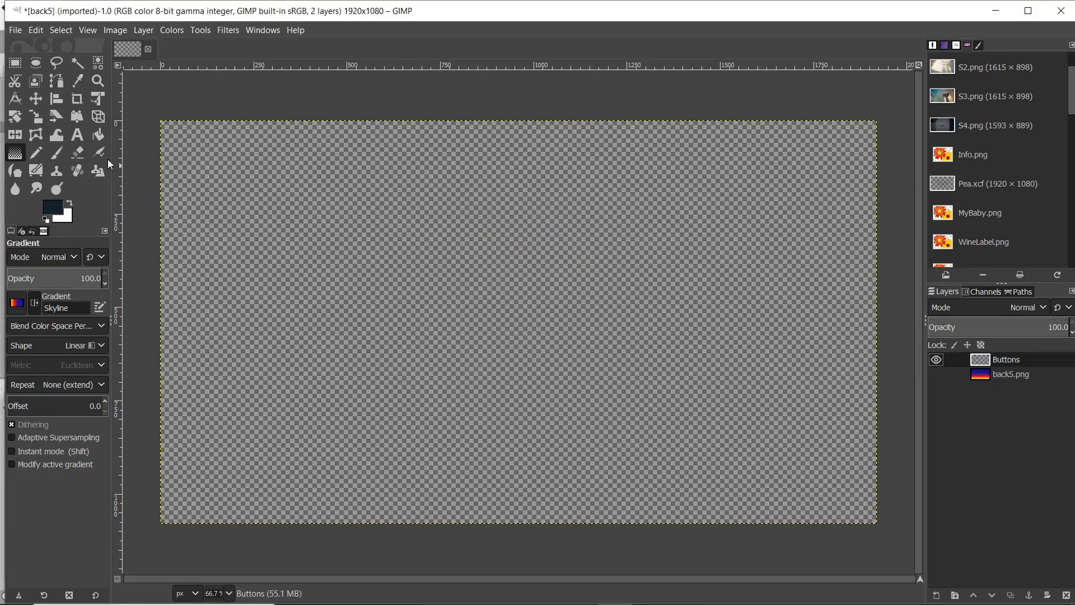
Create a wide text box in the middle of the canvas and enter "Please Subscribe" in Gabriola at 120 px.
left_click(77, 137)
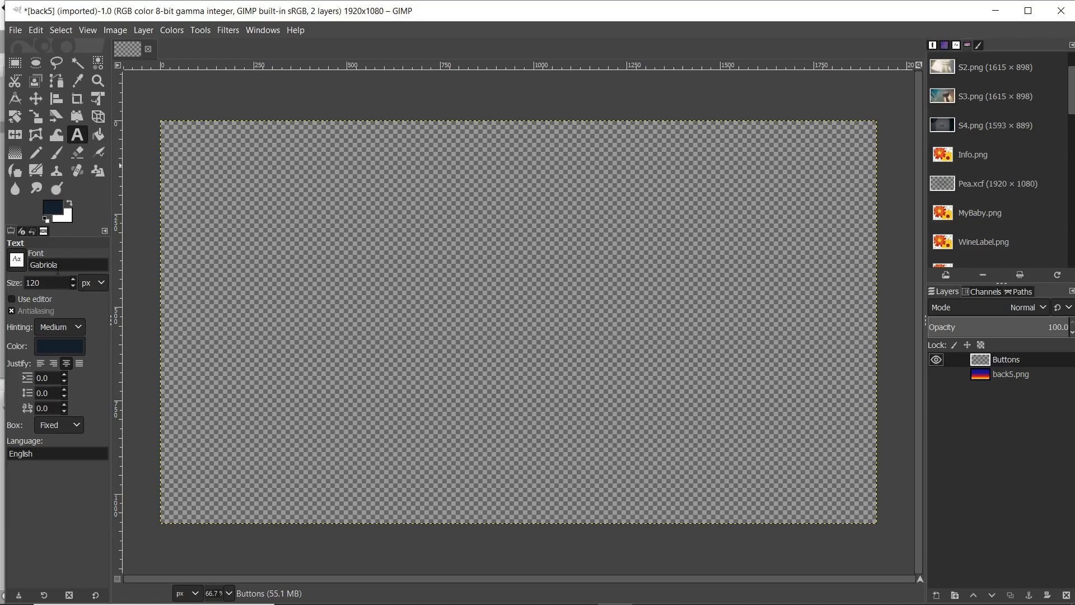
left_click_drag(252, 203, 824, 439)
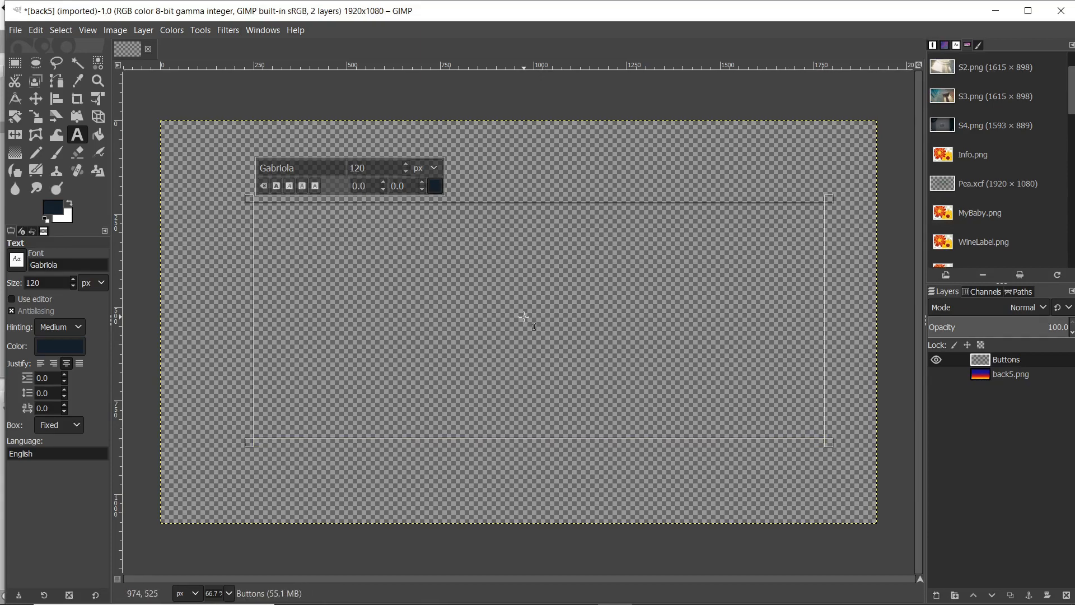
type("P")
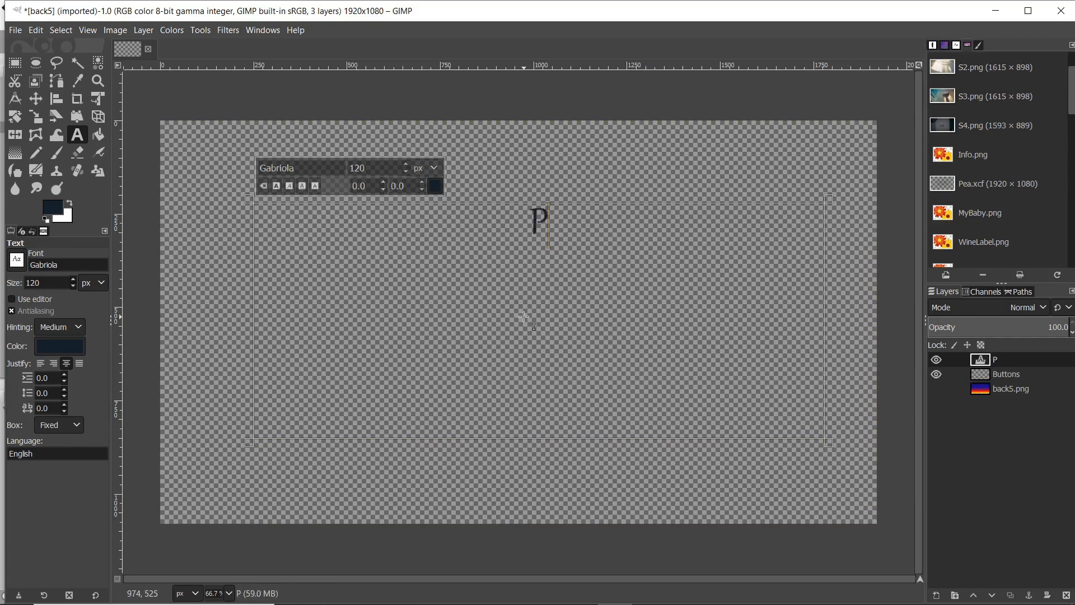
type("leas")
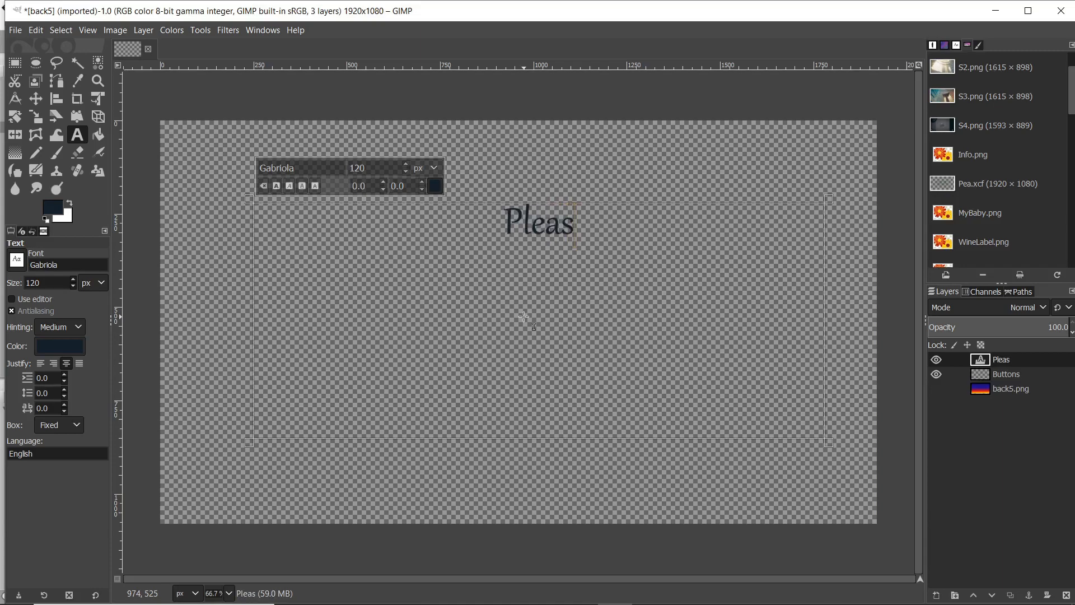
type("e Sub")
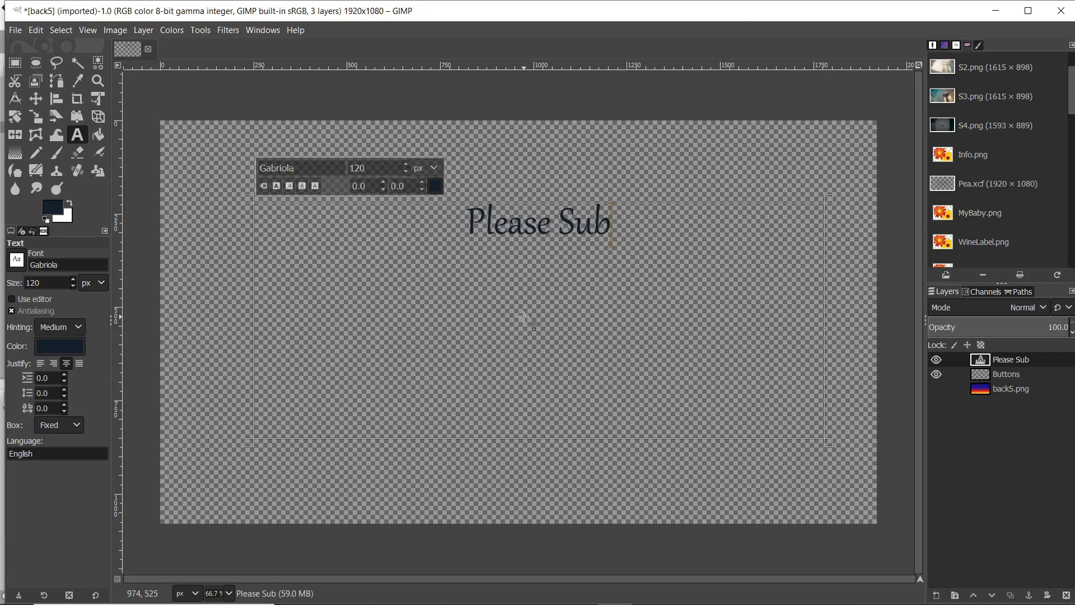
type("sc")
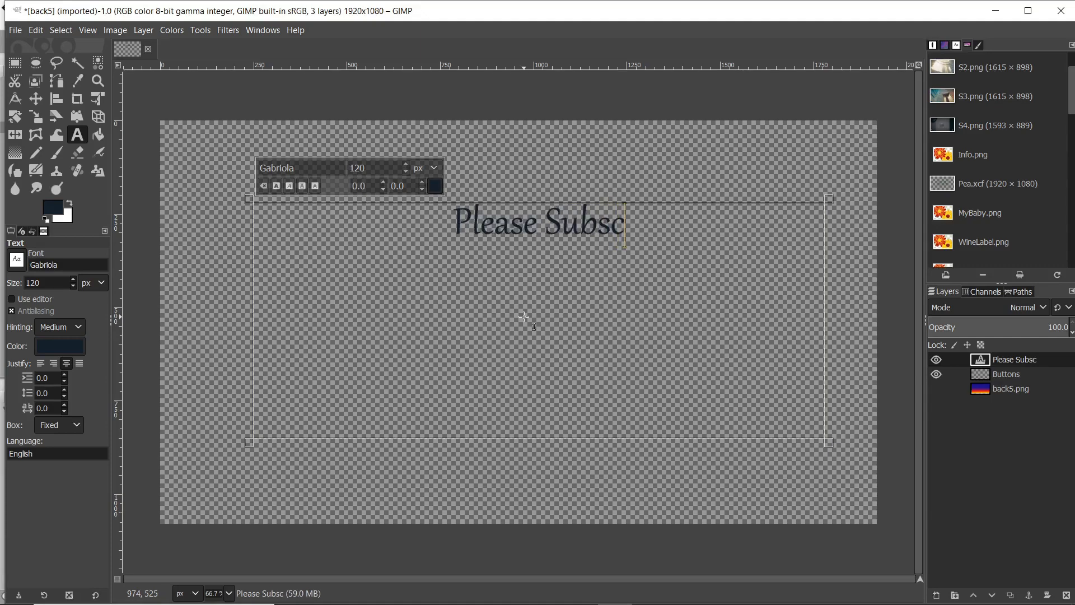
type("r")
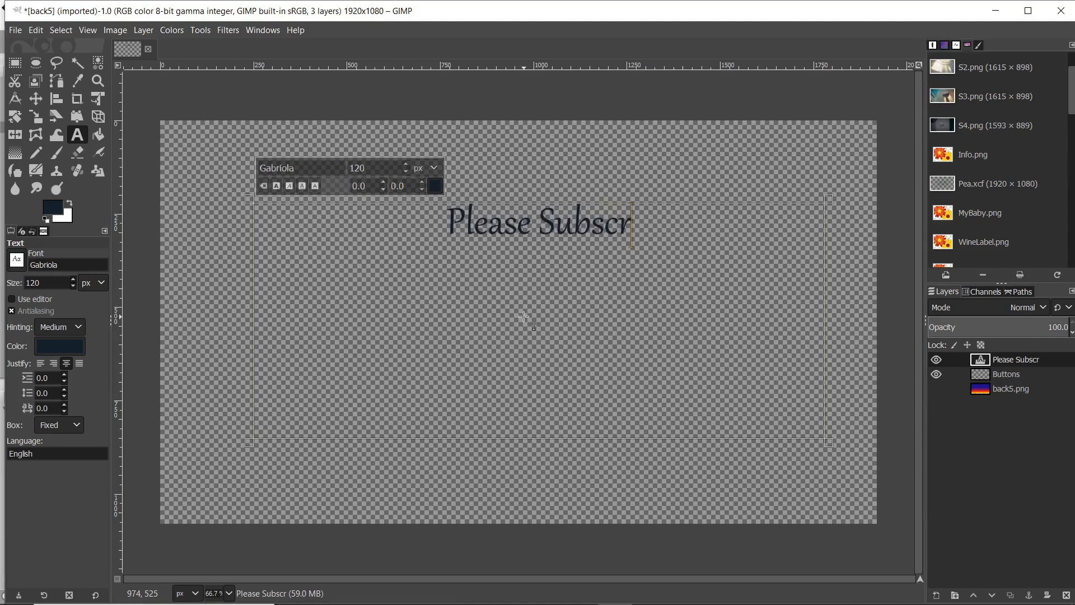
type("ibe")
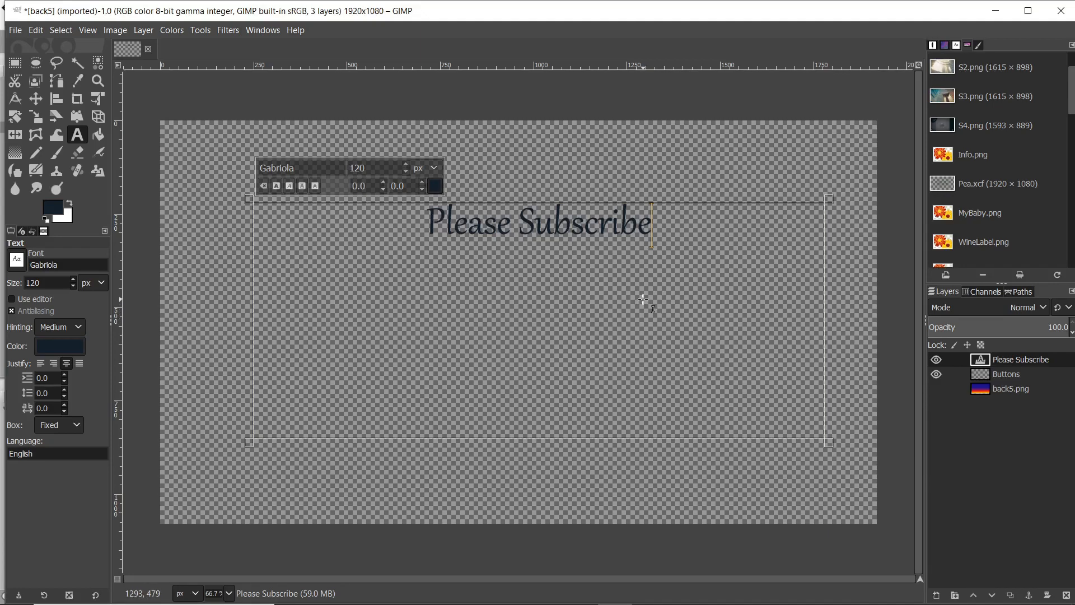
Recolor the whole "Please Subscribe" text green and set its size to 200 px.
left_click_drag(696, 243, 391, 232)
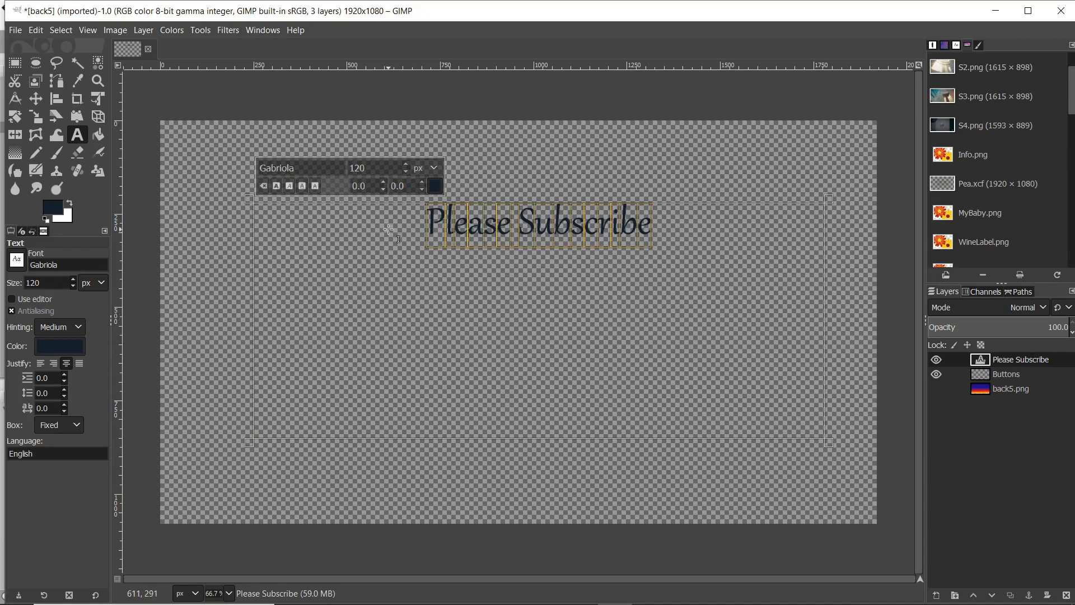
left_click(435, 186)
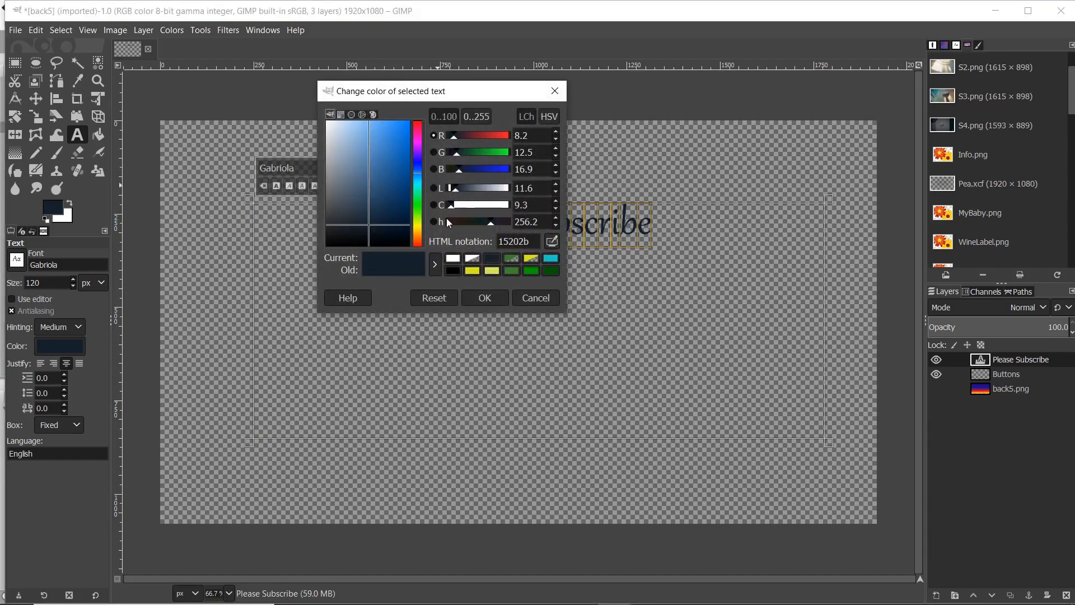
left_click_drag(417, 159, 396, 178)
left_click(484, 298)
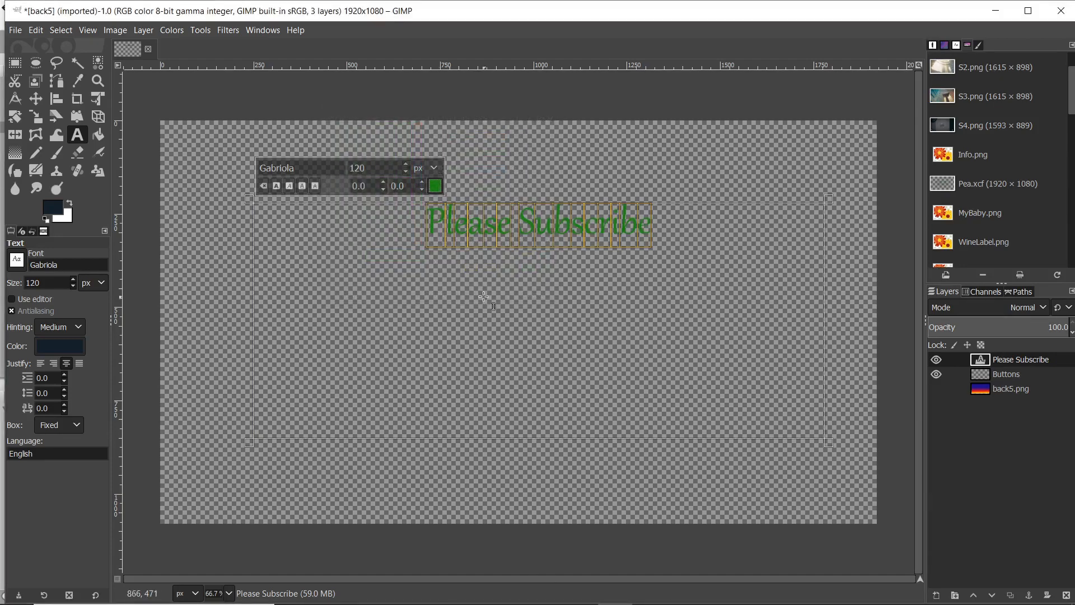
double_click(376, 168)
type("2")
key("Return")
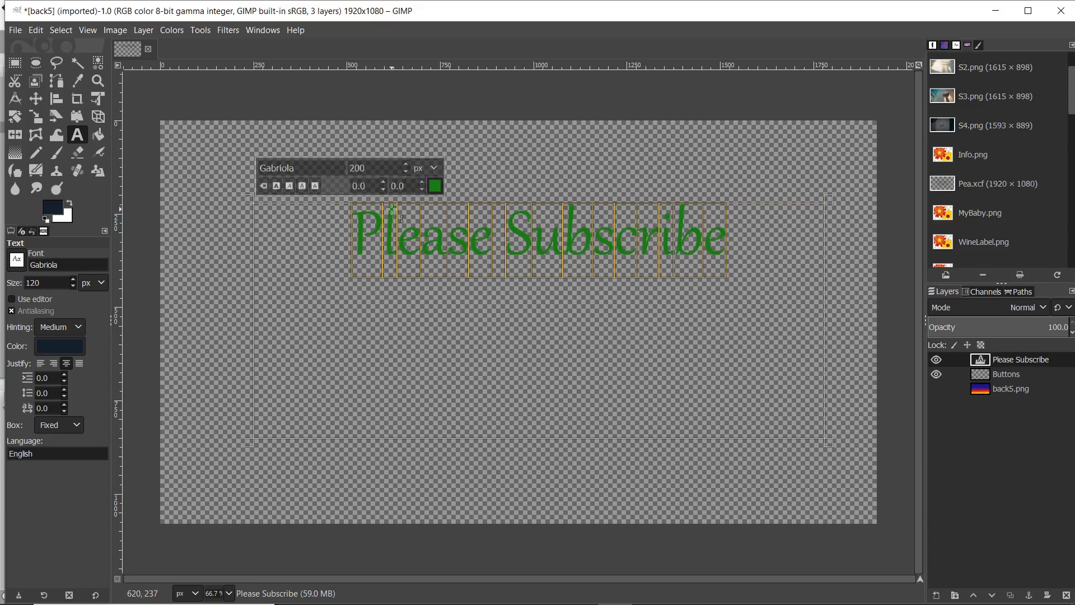
Change the color of the selected "Please Subscribe" text to dark red.
left_click(435, 186)
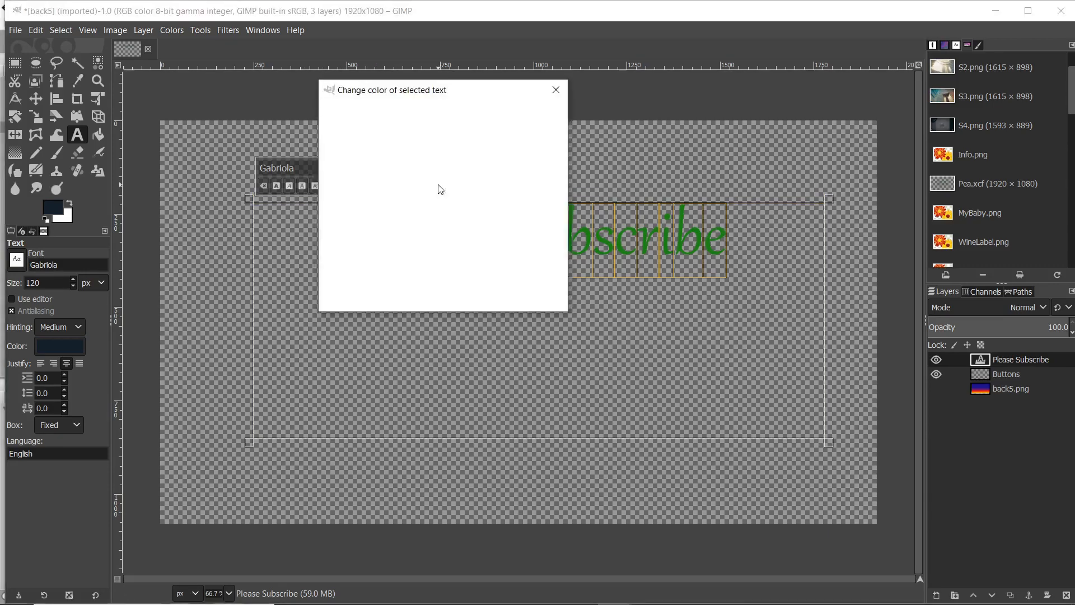
left_click_drag(419, 134, 419, 120)
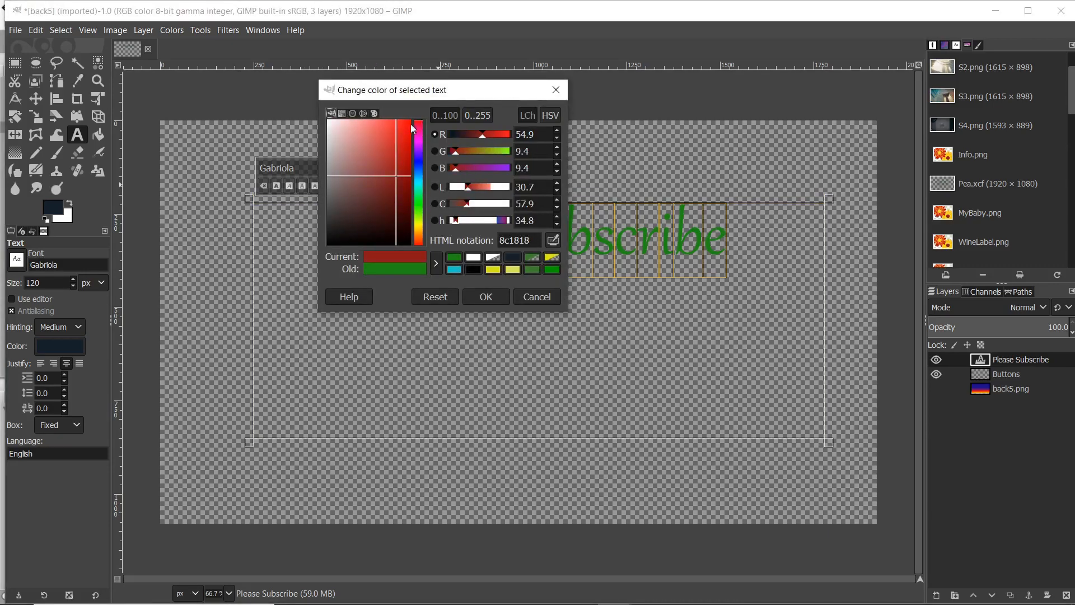
mouse_move(395, 176)
left_mouse_down()
mouse_move(385, 190)
mouse_move(399, 186)
left_mouse_up()
left_click(492, 298)
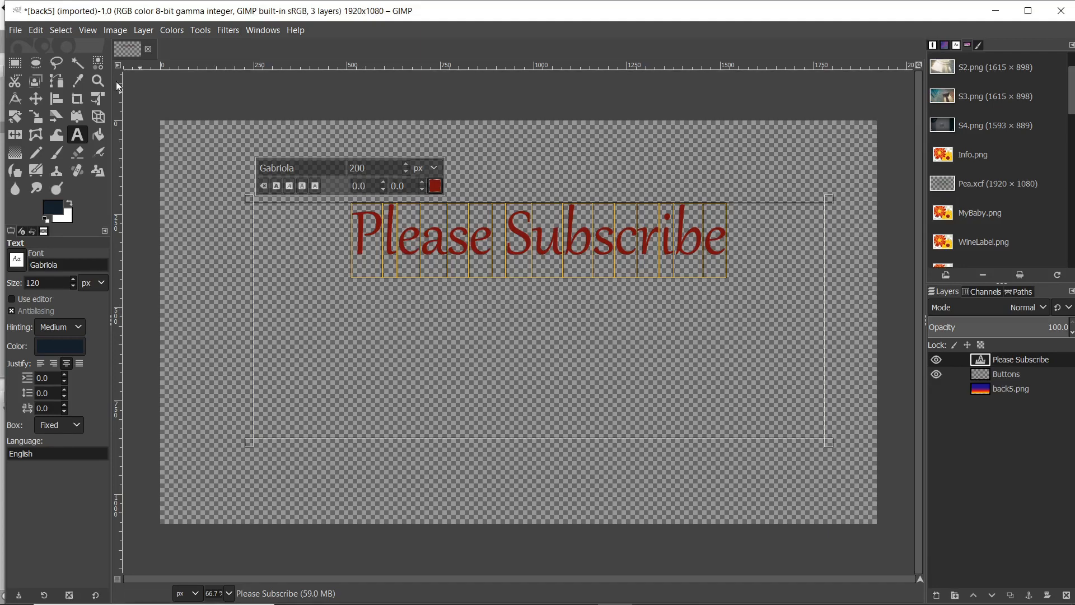
Create a new layer from the visible image content as a copy of the title.
left_click(144, 31)
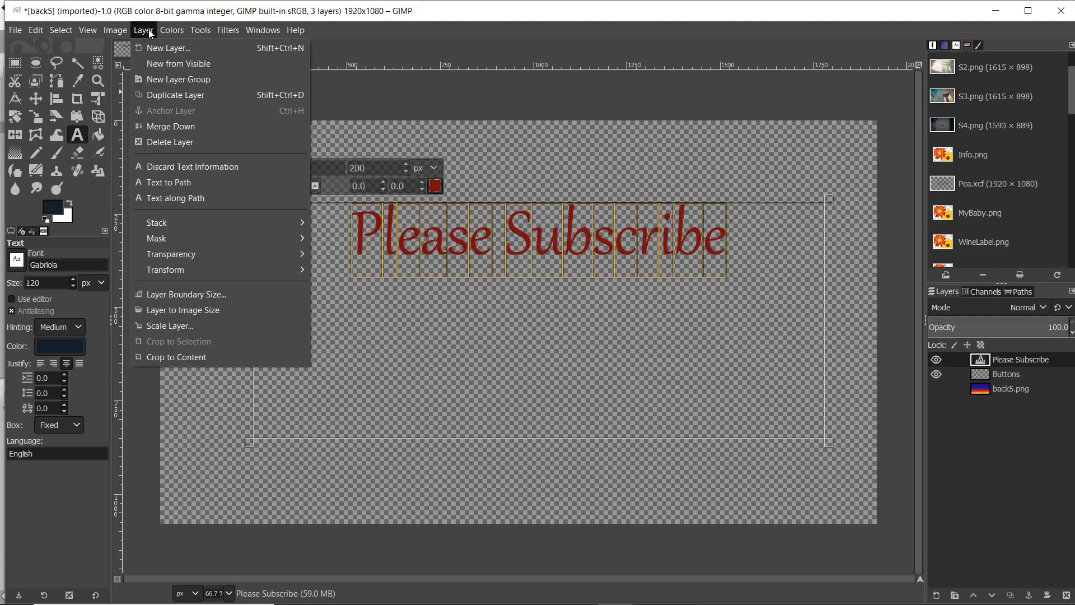
left_click(166, 62)
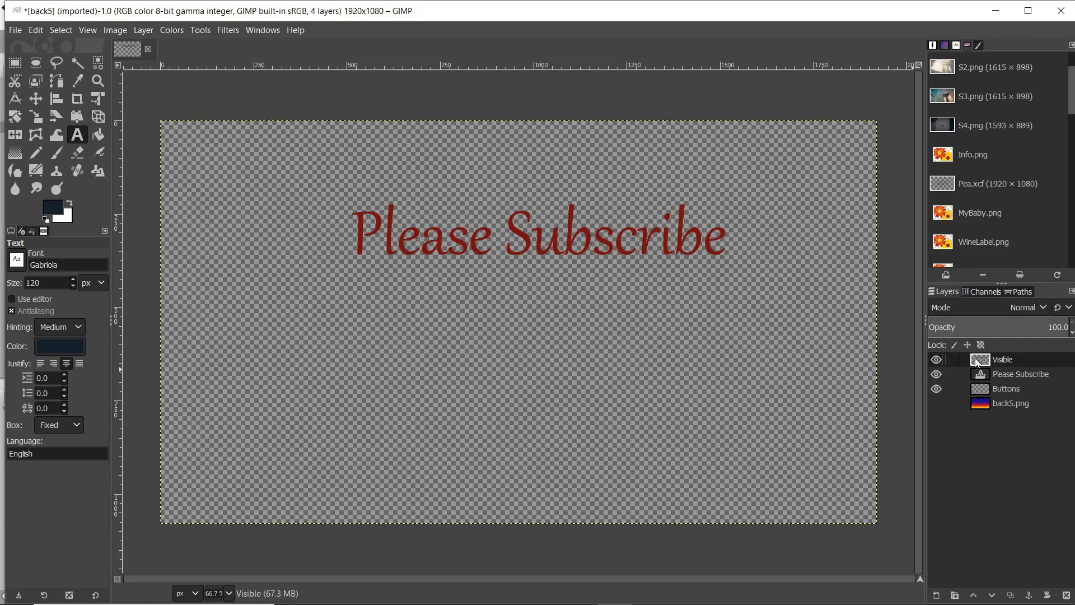
Try moving the Visible layer about 199 px left and 111 px up, and undo the move.
left_click(41, 96)
left_click_drag(360, 237, 292, 186)
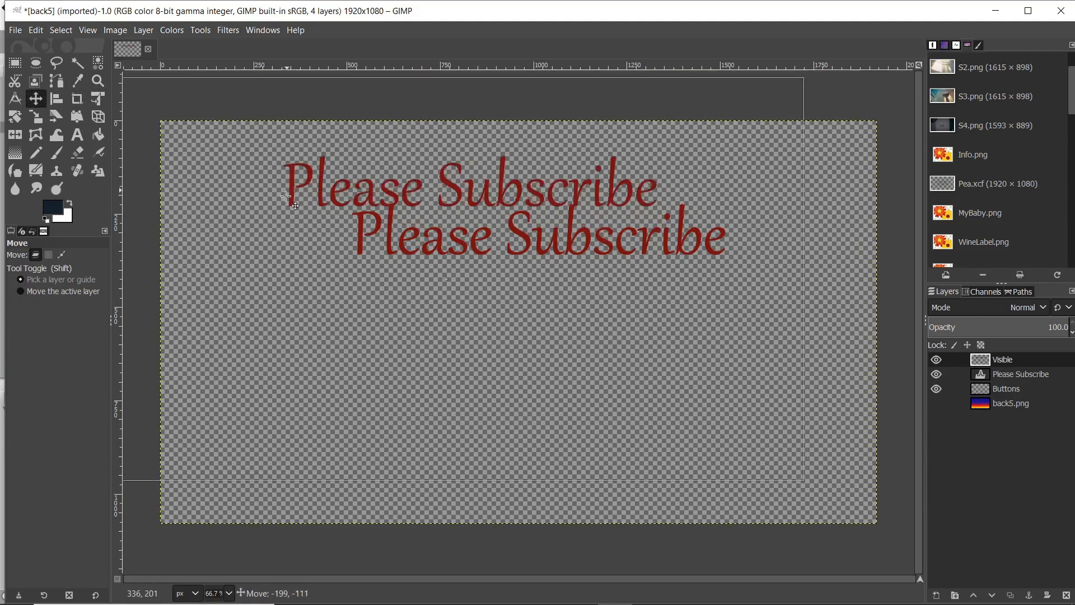
key("ctrl+z")
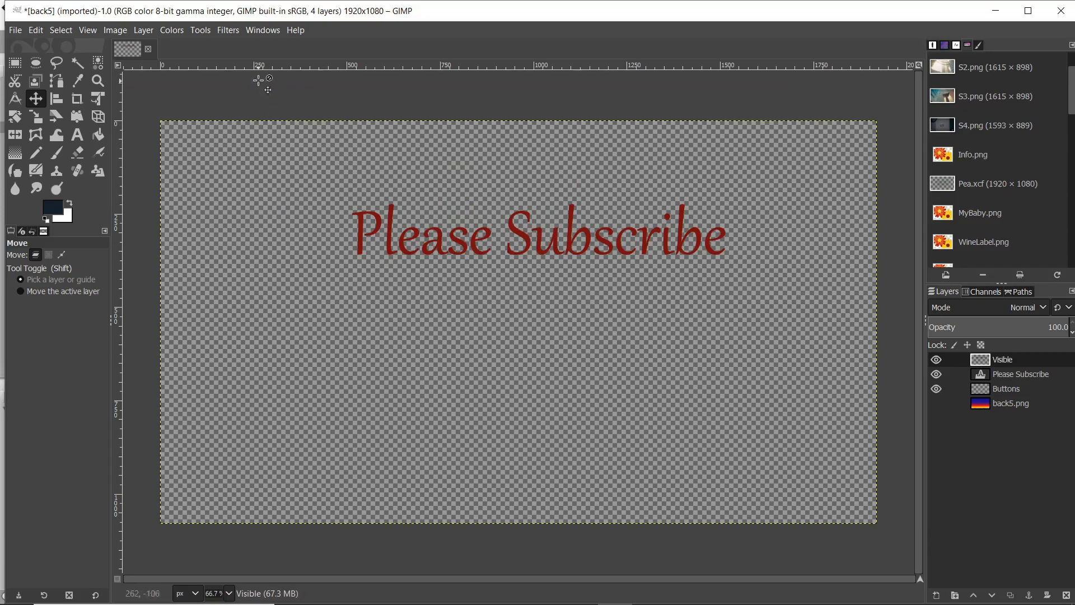
Darken the Visible layer to near black with Brightness-Contrast at brightness -127 and contrast 127.
left_click(163, 28)
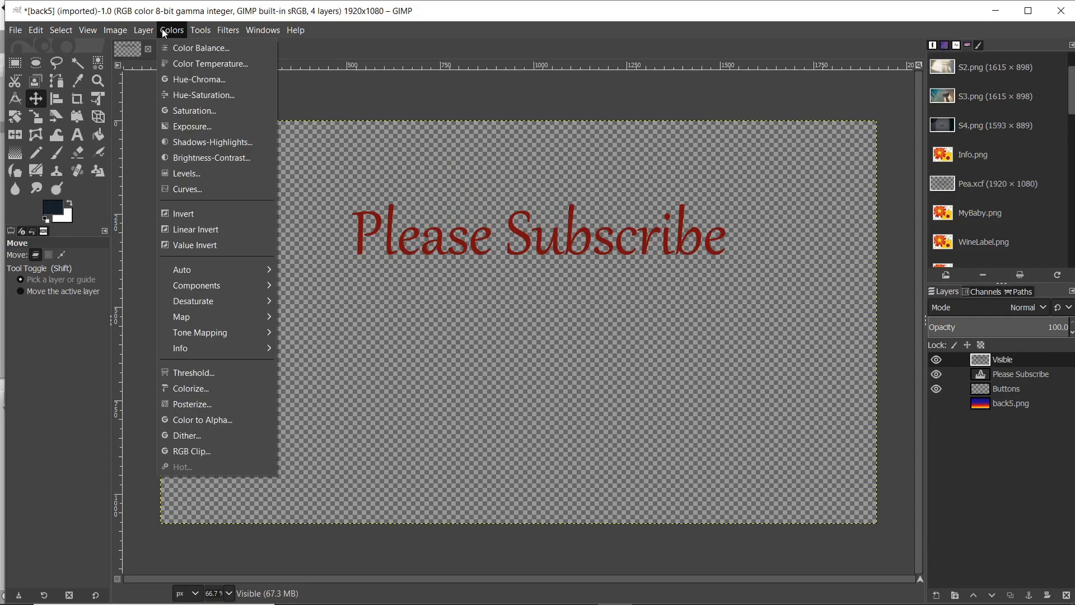
left_click(240, 157)
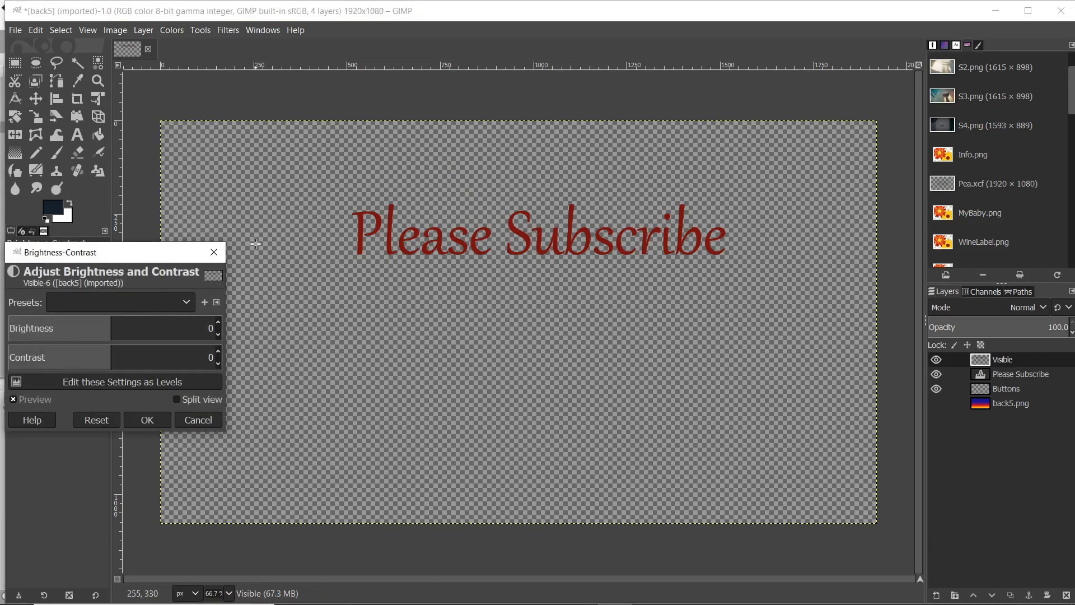
left_click_drag(118, 330, 2, 328)
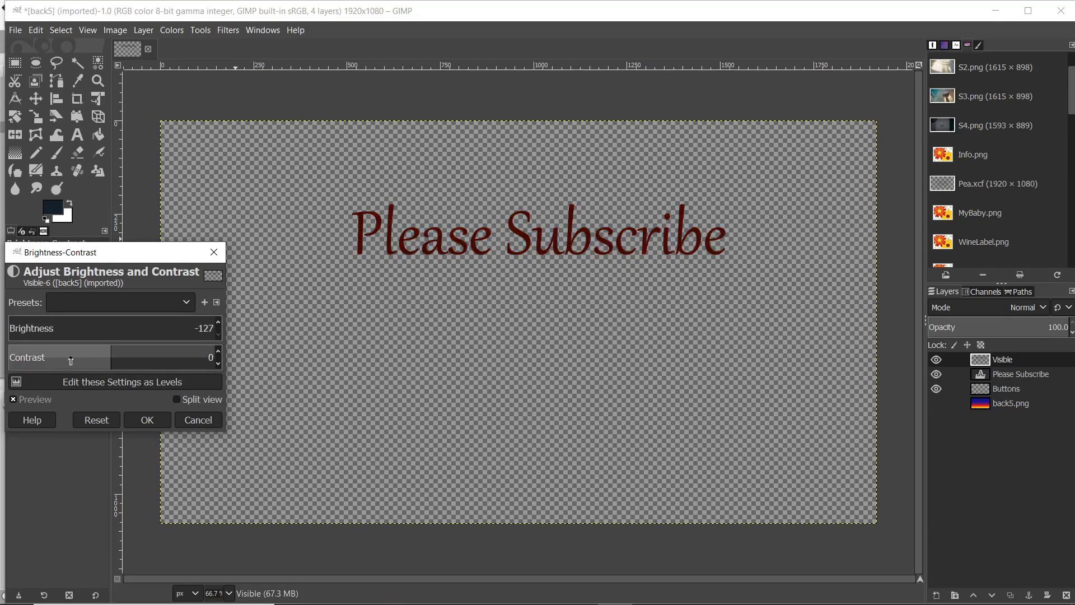
left_click_drag(112, 353, 219, 355)
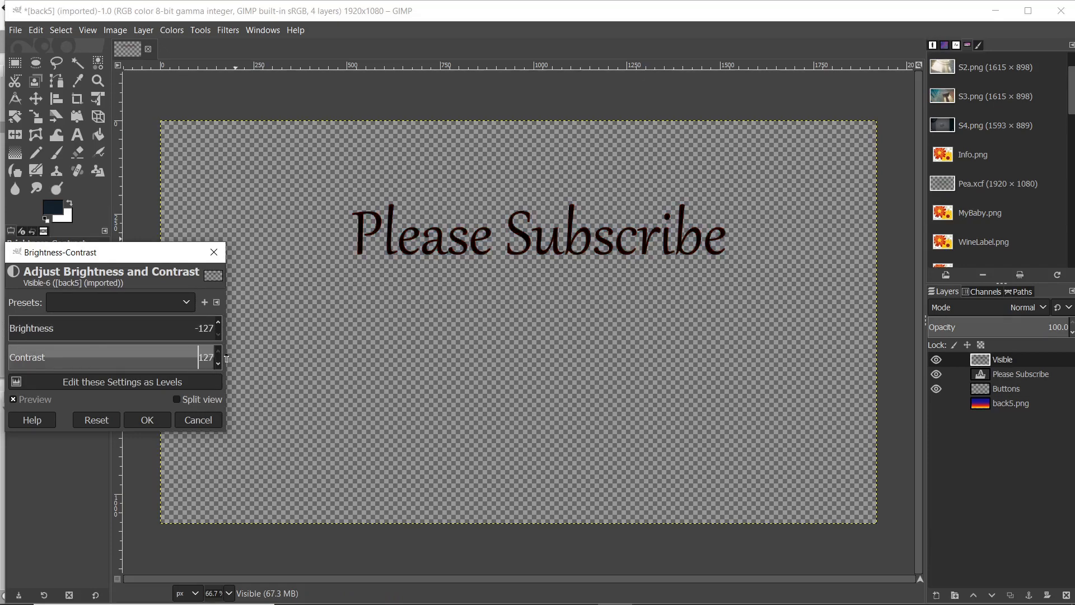
left_click(147, 421)
Apply Zoom Motion Blur with Center X 0.217 and Center Y -0.141 to the Visible layer, and place it beneath the Please Subscribe layer.
left_click(229, 31)
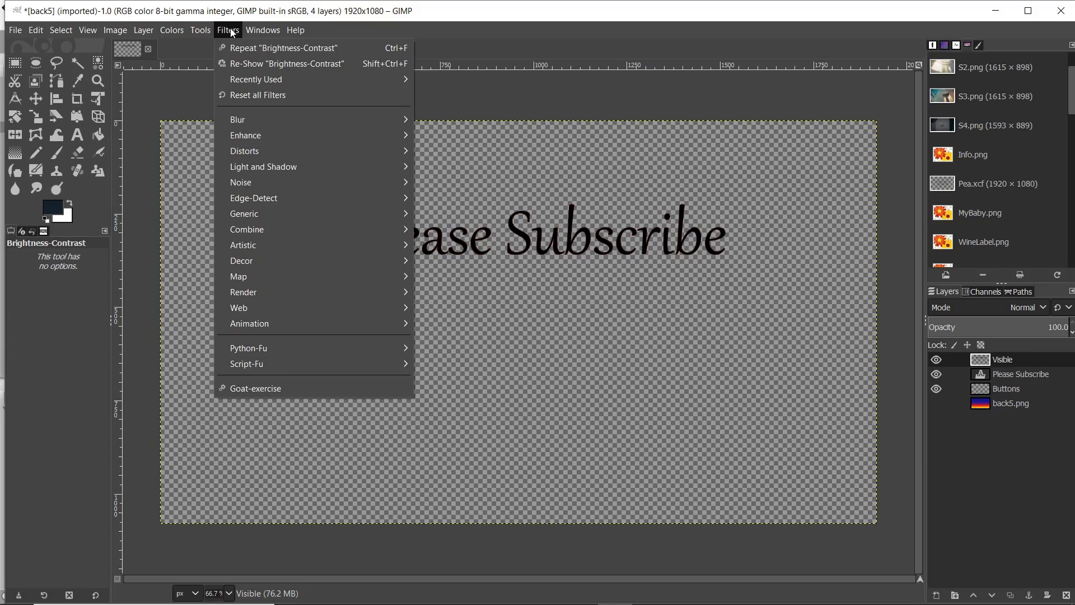
mouse_move(312, 121)
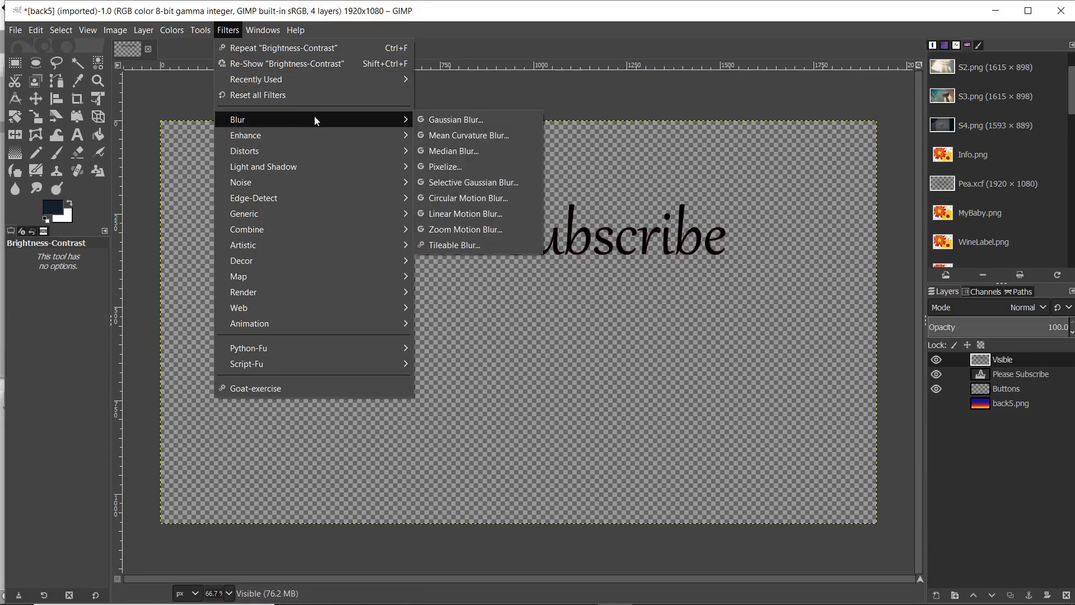
left_click(496, 226)
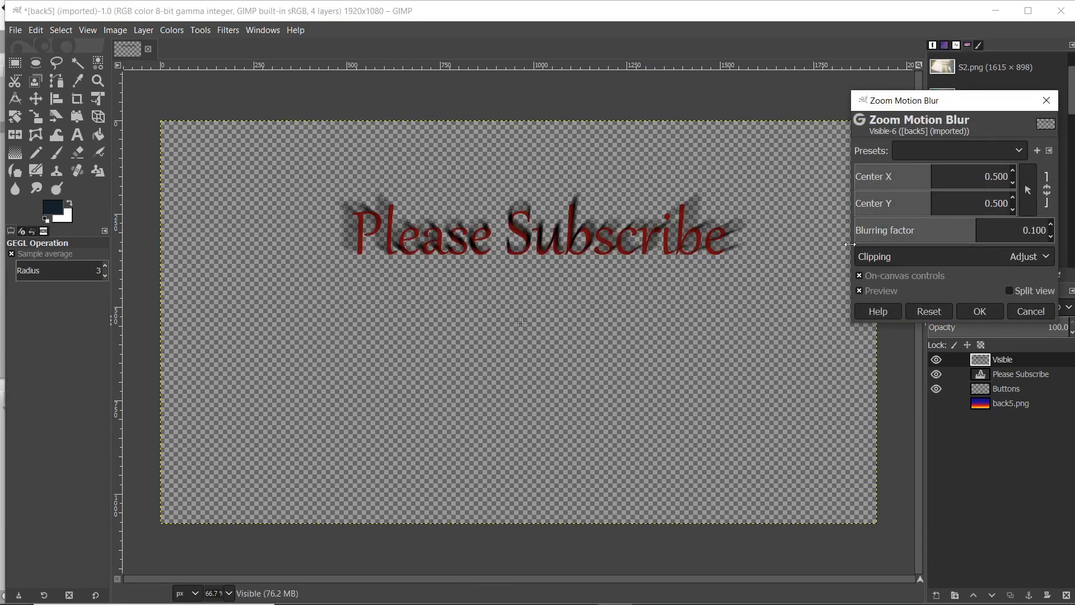
left_click(914, 179)
left_click_drag(914, 180, 888, 178)
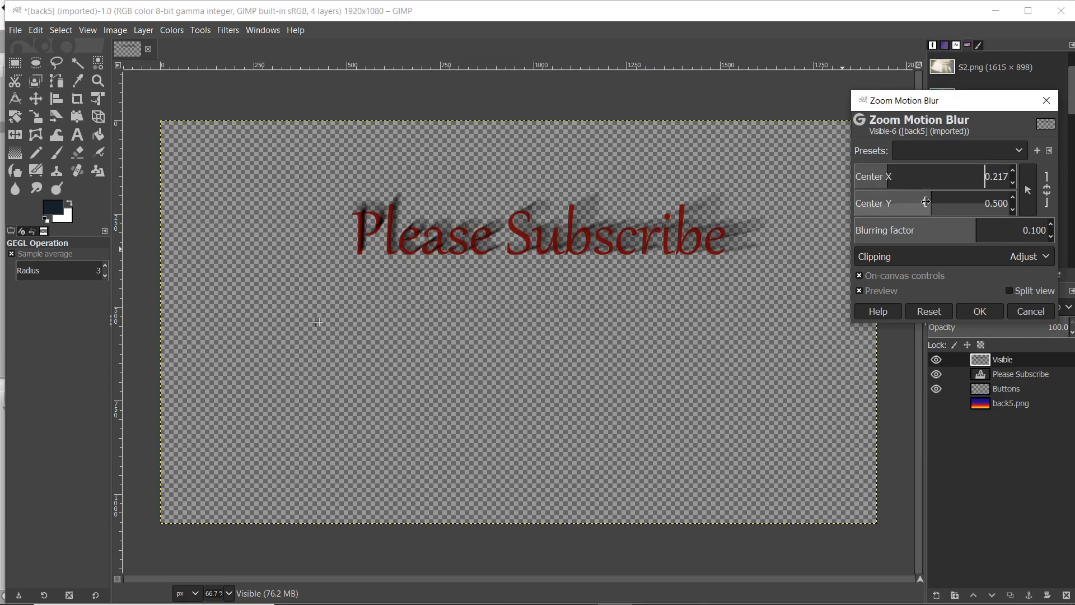
left_click_drag(930, 207, 837, 203)
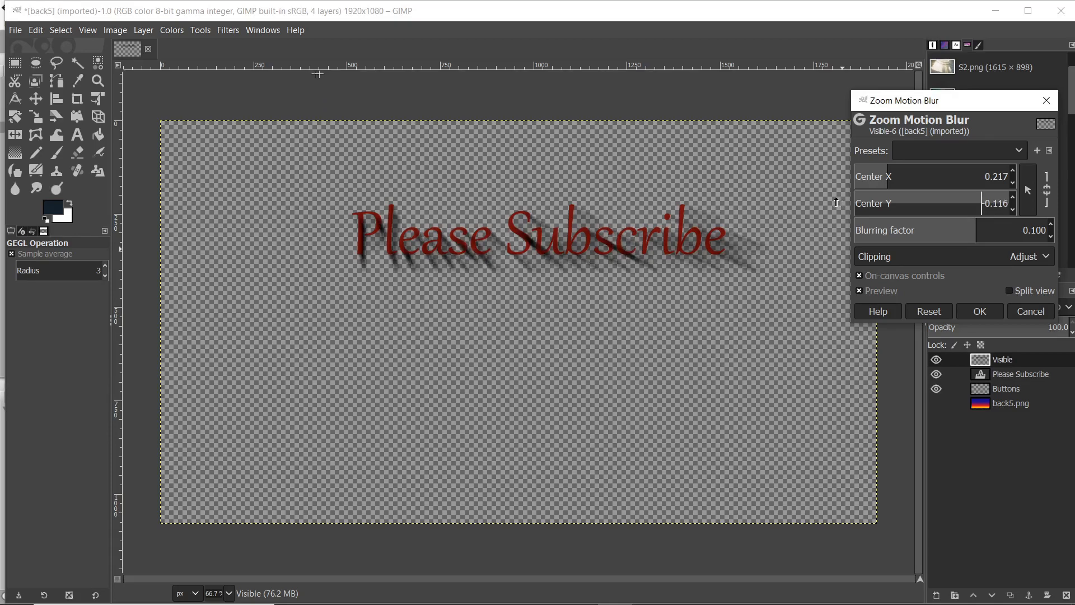
left_click(883, 178)
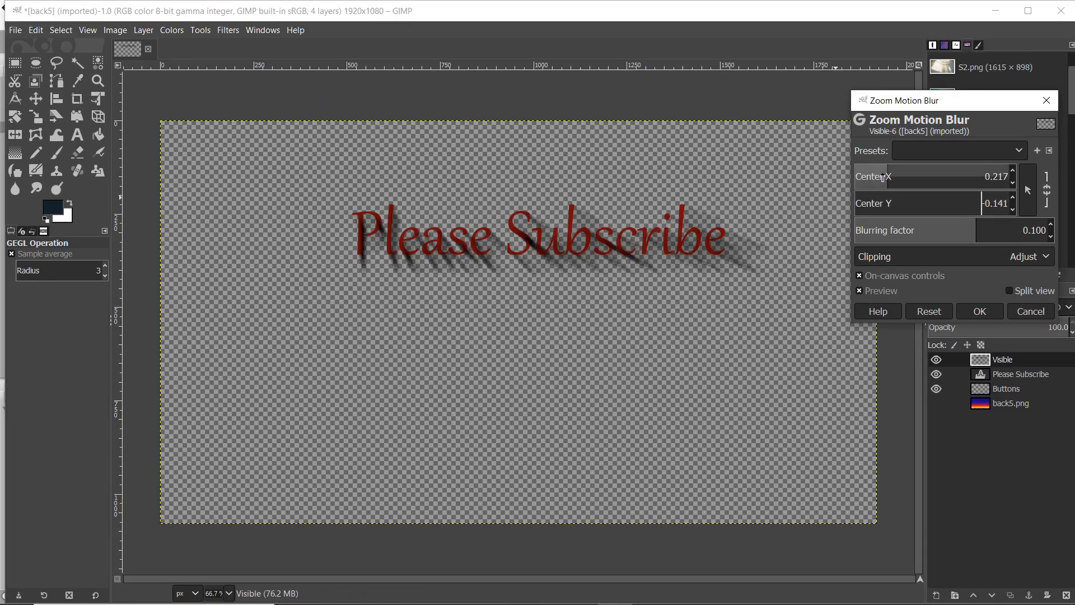
mouse_move(883, 180)
left_mouse_down()
mouse_move(900, 180)
mouse_move(890, 181)
left_mouse_up()
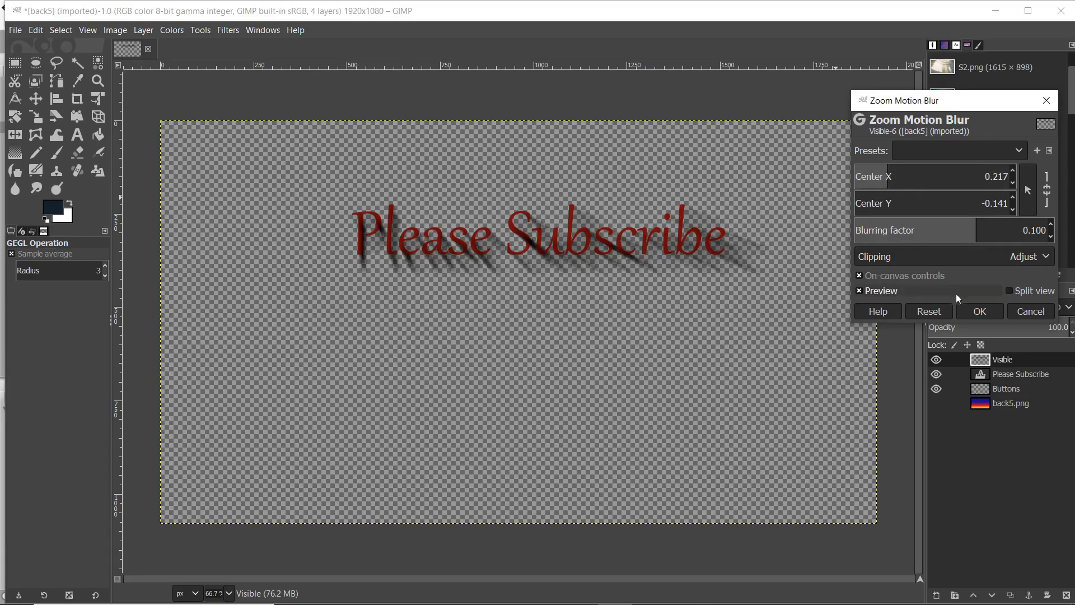
left_click(979, 311)
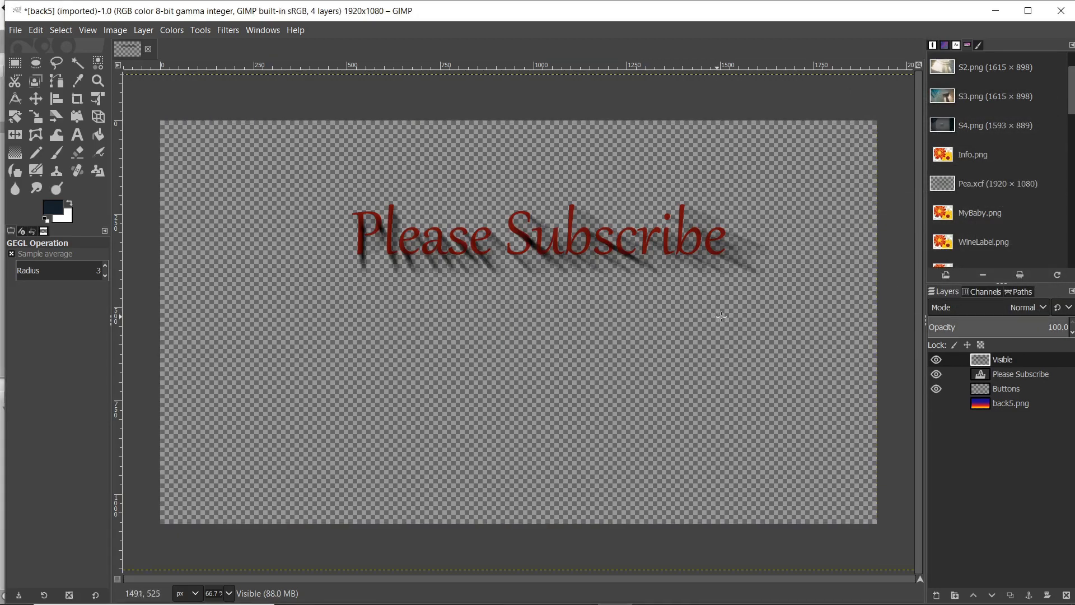
left_click_drag(984, 360, 985, 382)
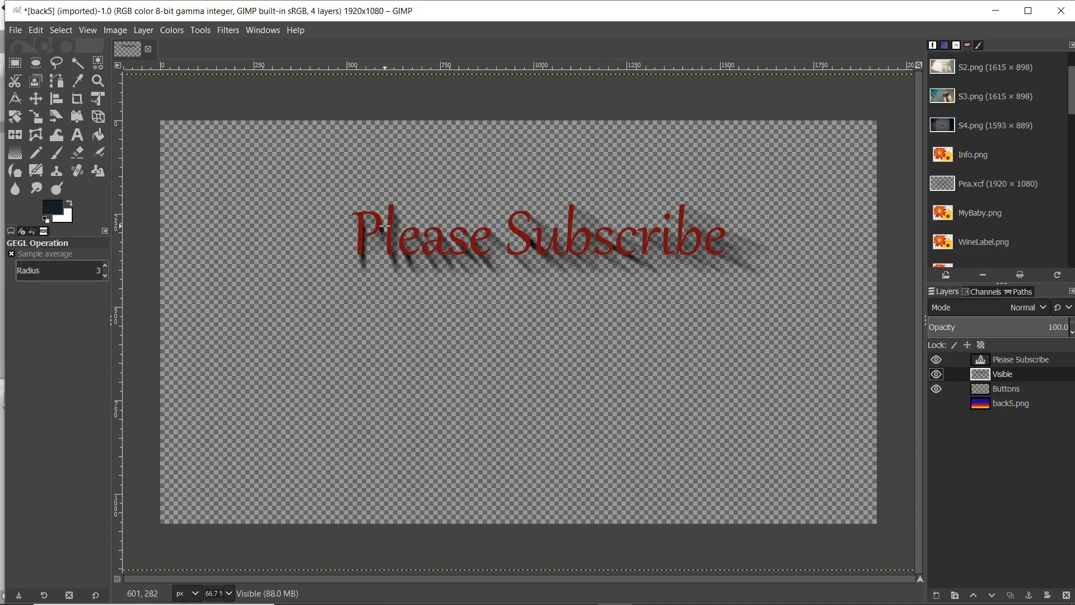
Create a new layer from the visible content and hide the Please Subscribe and original Visible layers.
left_click(153, 32)
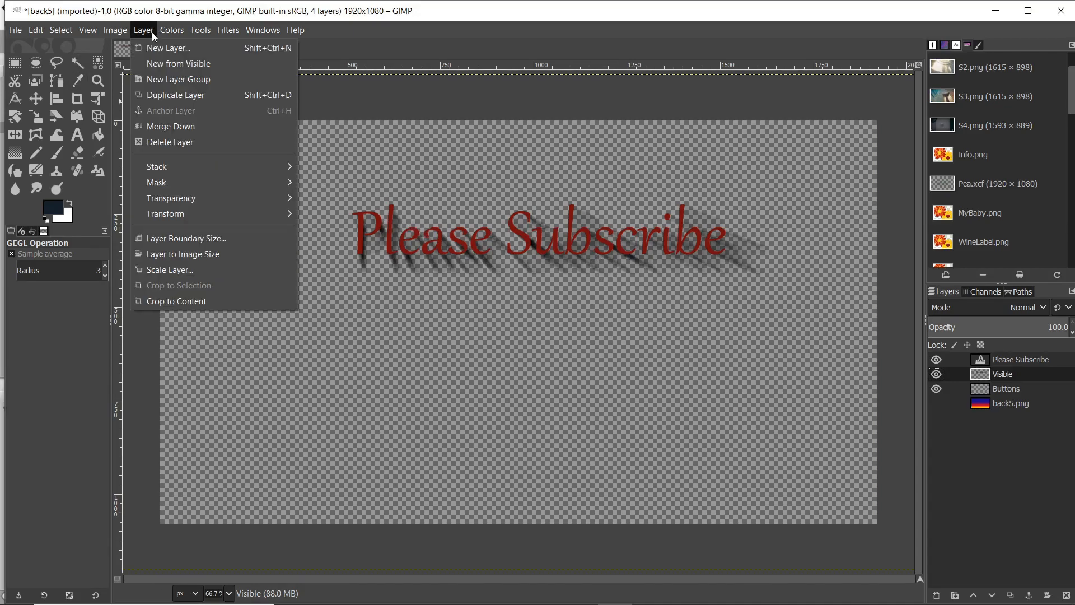
left_click(168, 62)
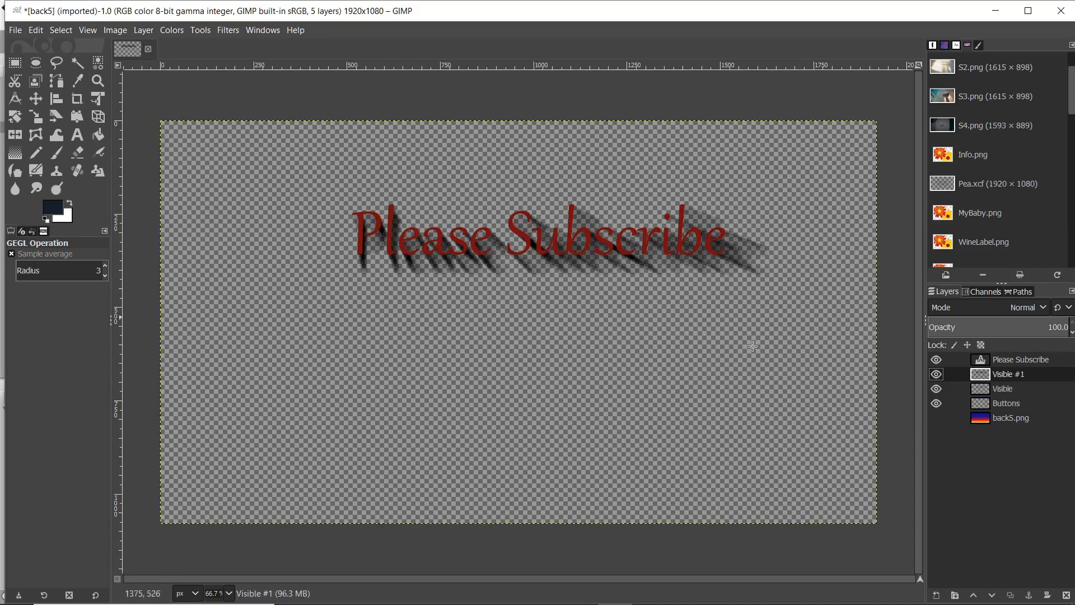
left_click(935, 389)
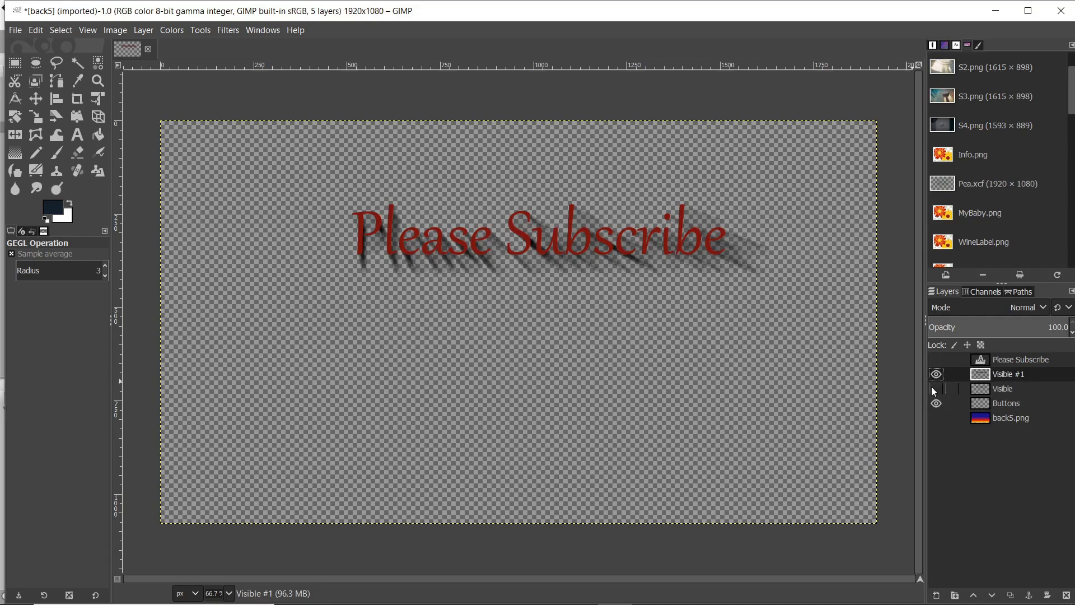
Move the merged title layer downward and slightly to the left on the canvas, and hide it.
left_click(36, 103)
left_click_drag(389, 241, 361, 278)
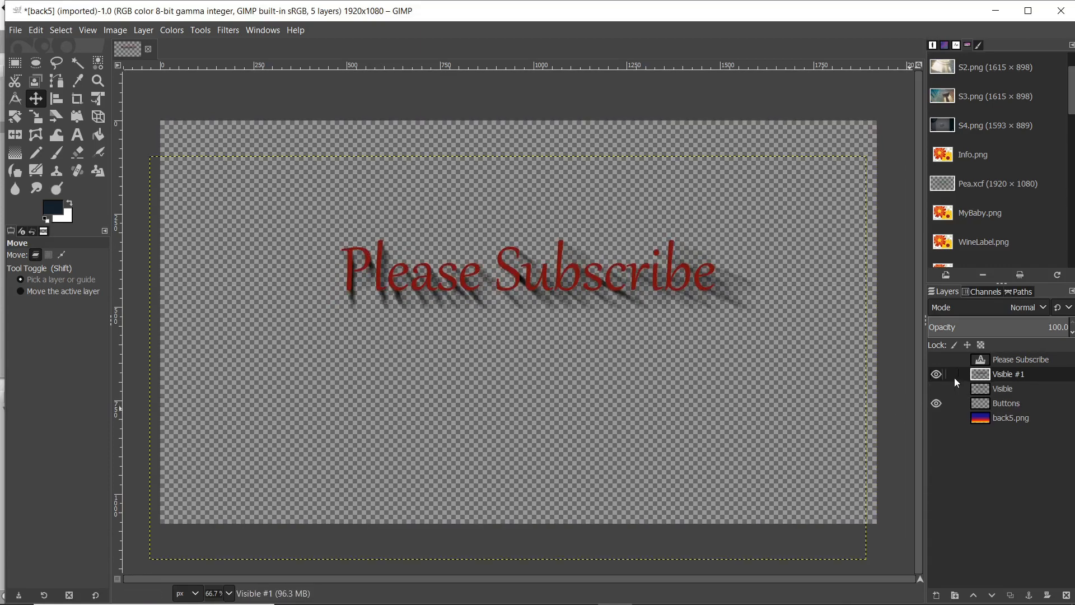
left_click(936, 374)
Switch to Unity and try moving the Woodland title sprite up and to the right, undoing the move.
mouse_move(623, 599)
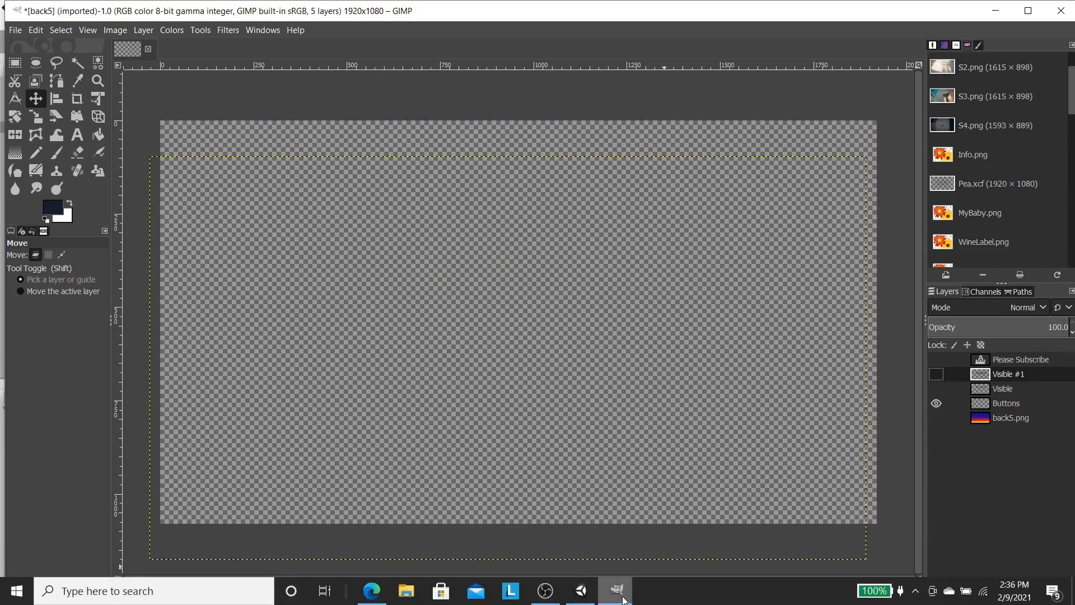
left_click(580, 590)
left_click_drag(479, 197, 513, 173)
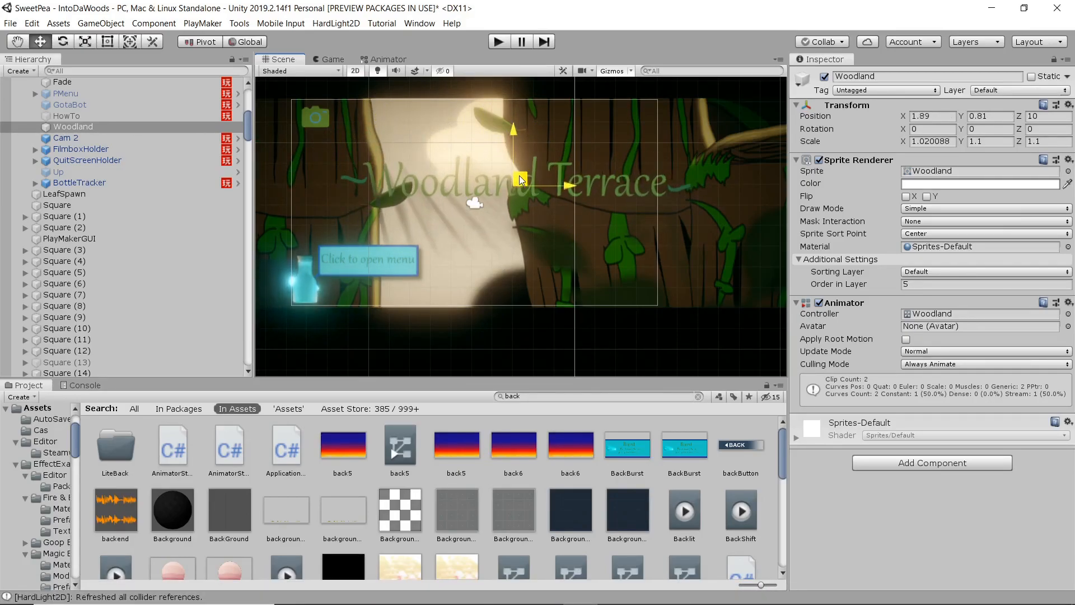
key("ctrl+z")
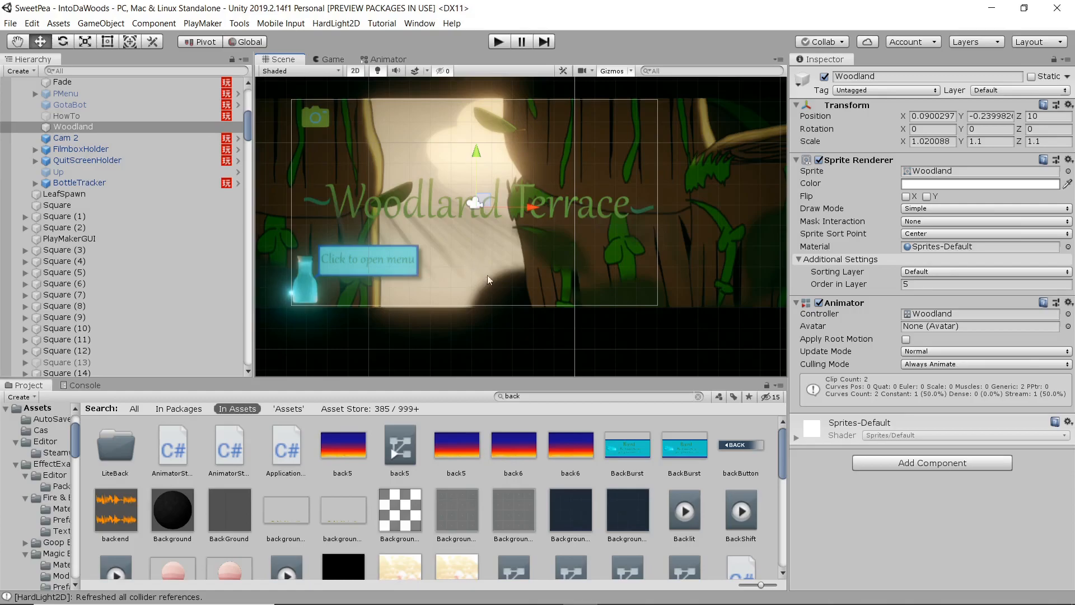
middle_click_drag(487, 308, 549, 300)
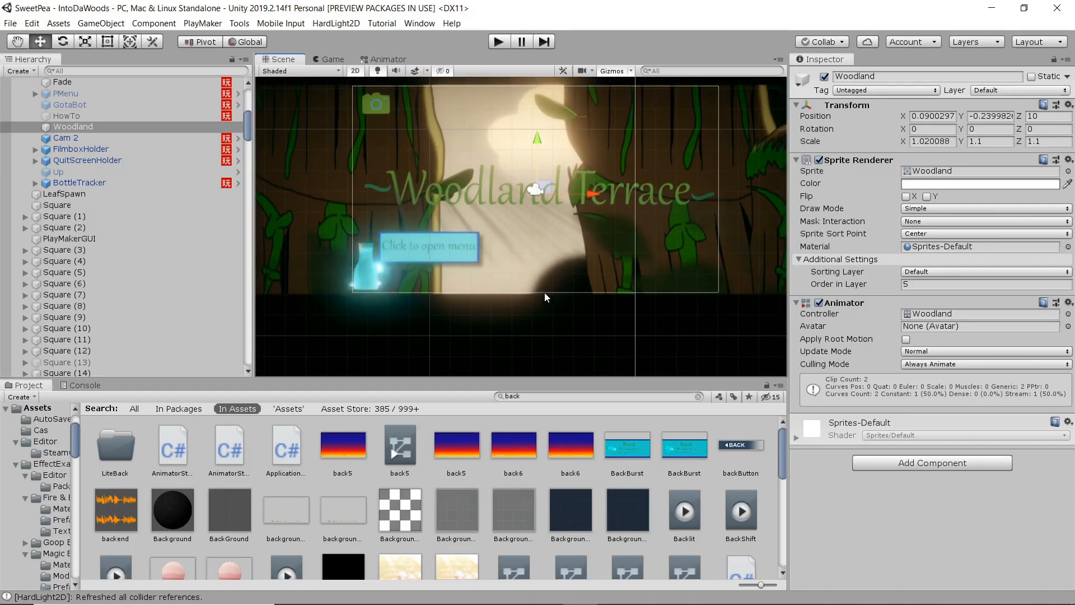
Inspect the Woodland sprite's renderer colour and its TextFade animation keyframes.
left_click(956, 183)
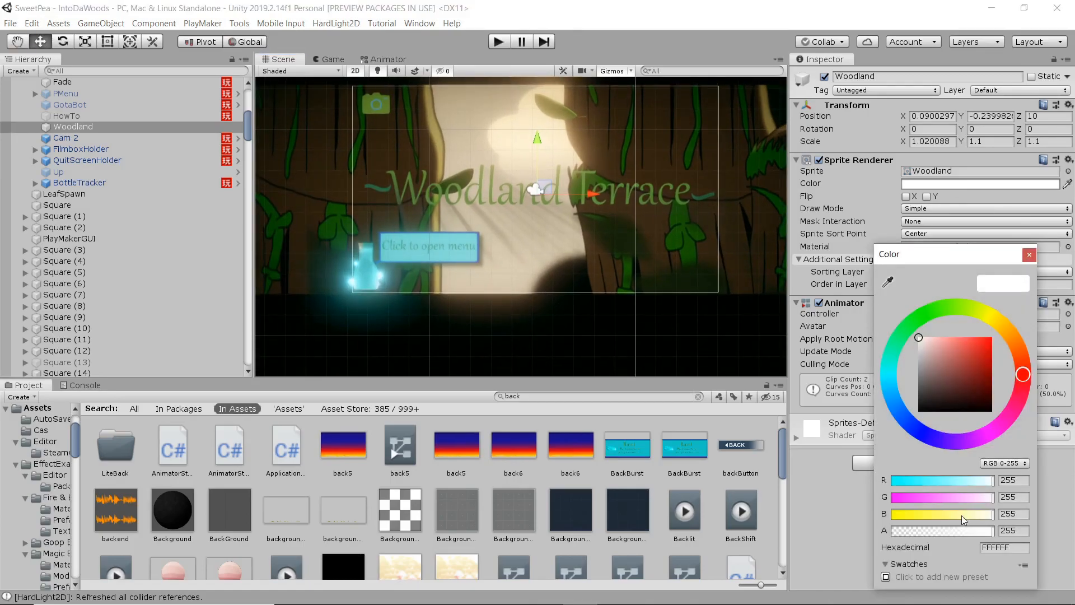
left_click(1029, 255)
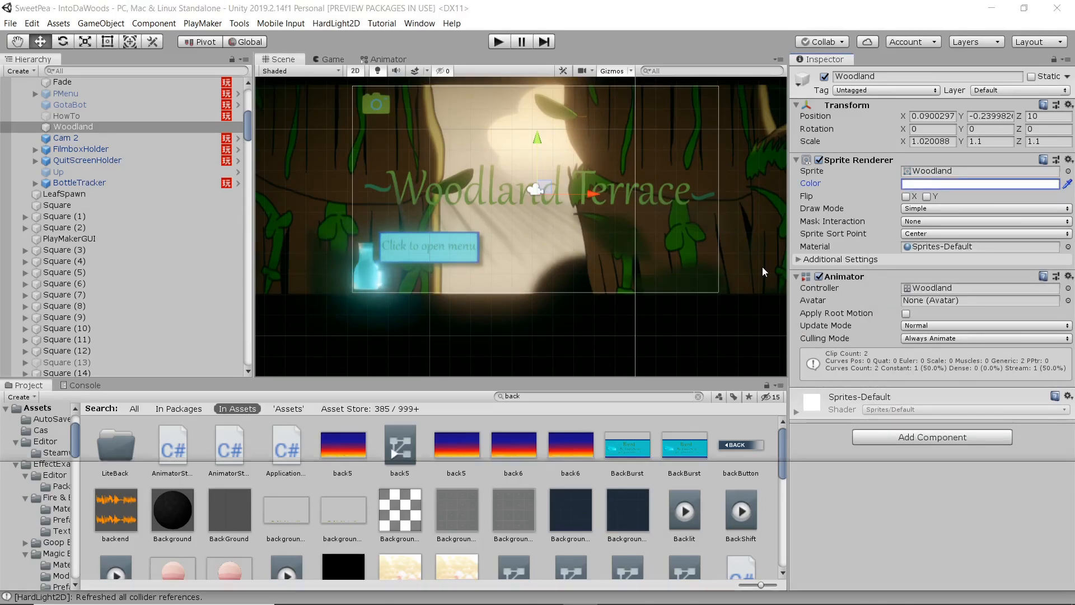
key("ctrl+6")
left_click_drag(300, 487, 283, 502)
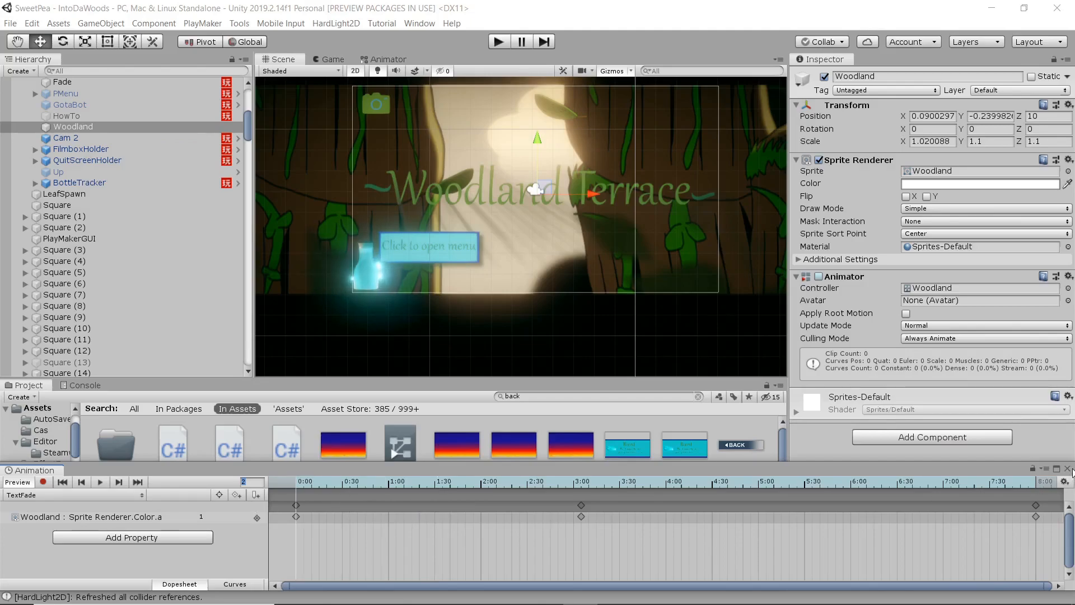
left_click(1068, 469)
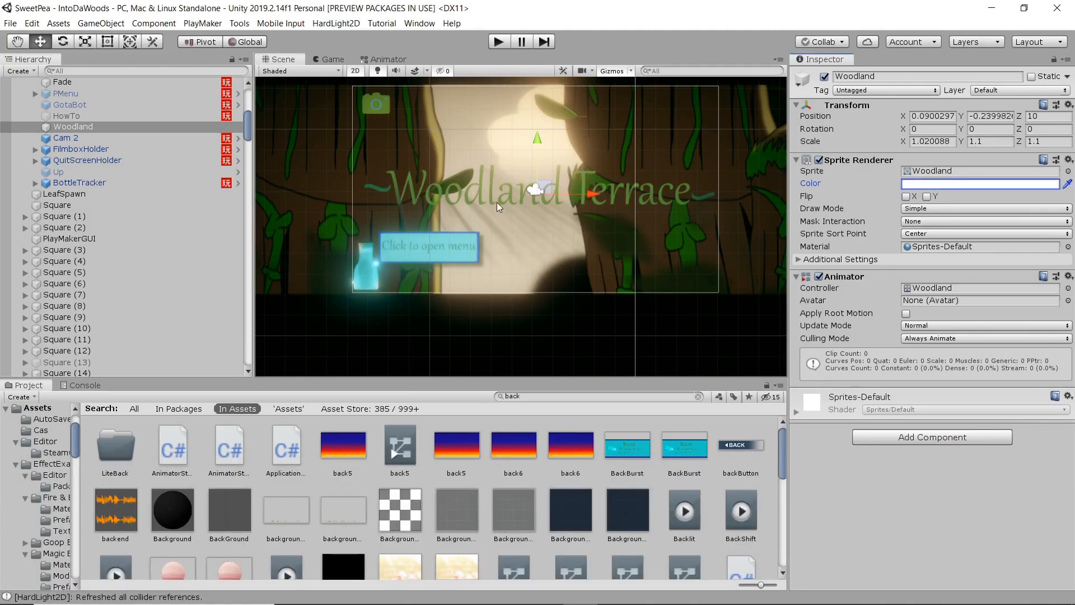
Search the scene hierarchy for "guy", frame the active Guy object in the scene, and clear the search.
scroll(501, 227, "down", 3)
scroll(502, 230, "down", 1)
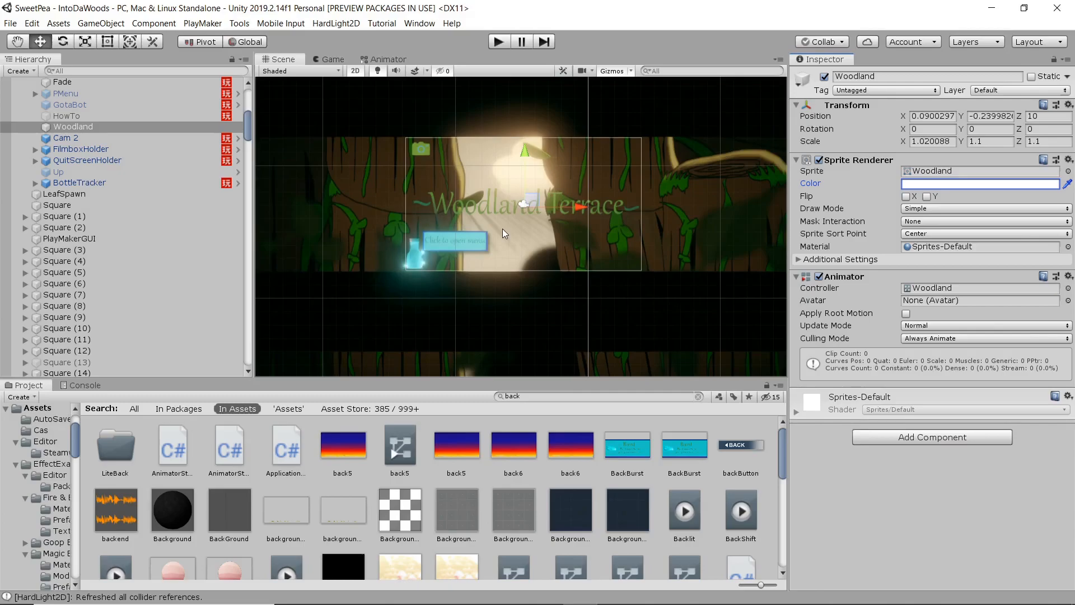
scroll(501, 226, "down", 2)
left_click(162, 71)
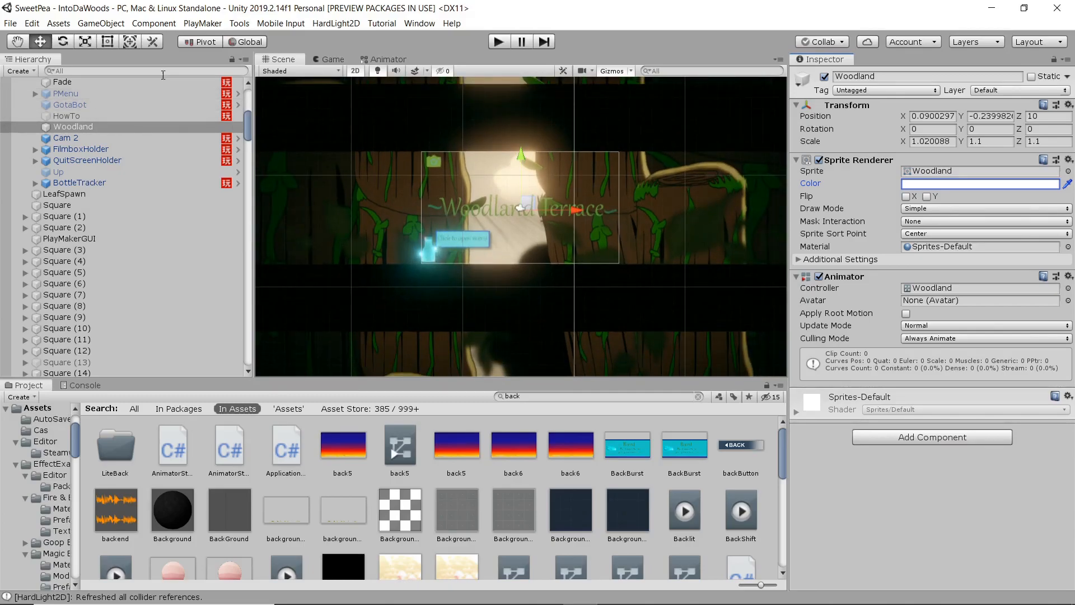
type("guy")
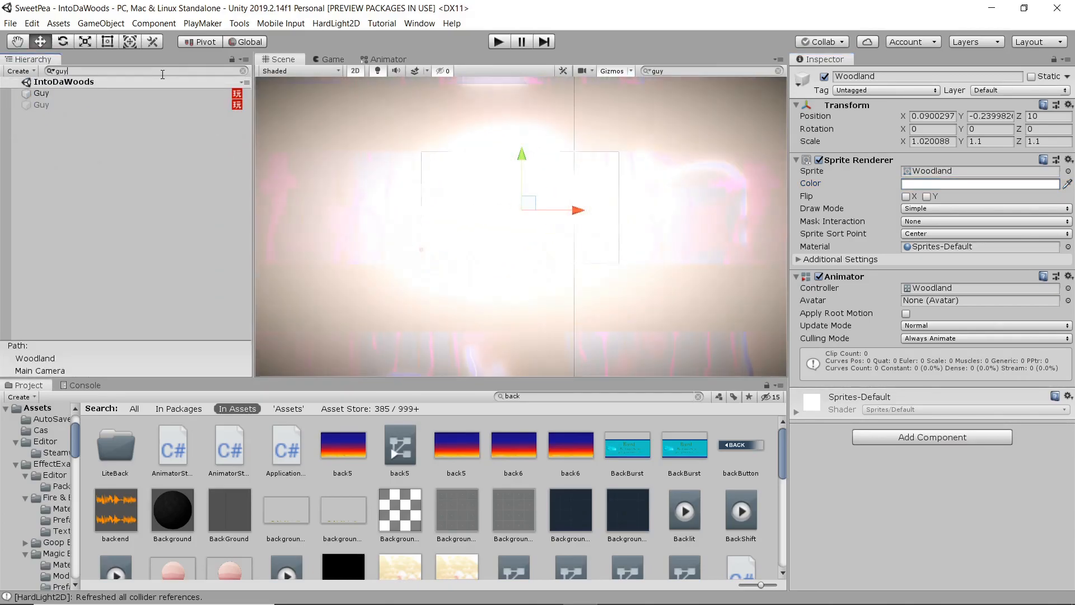
left_click(146, 94)
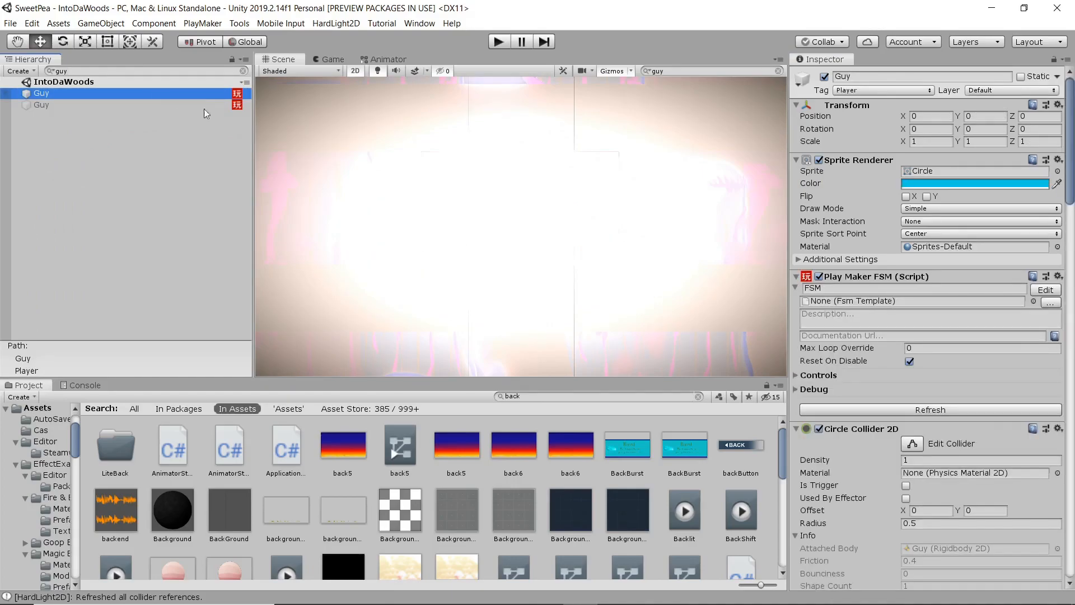
key("f")
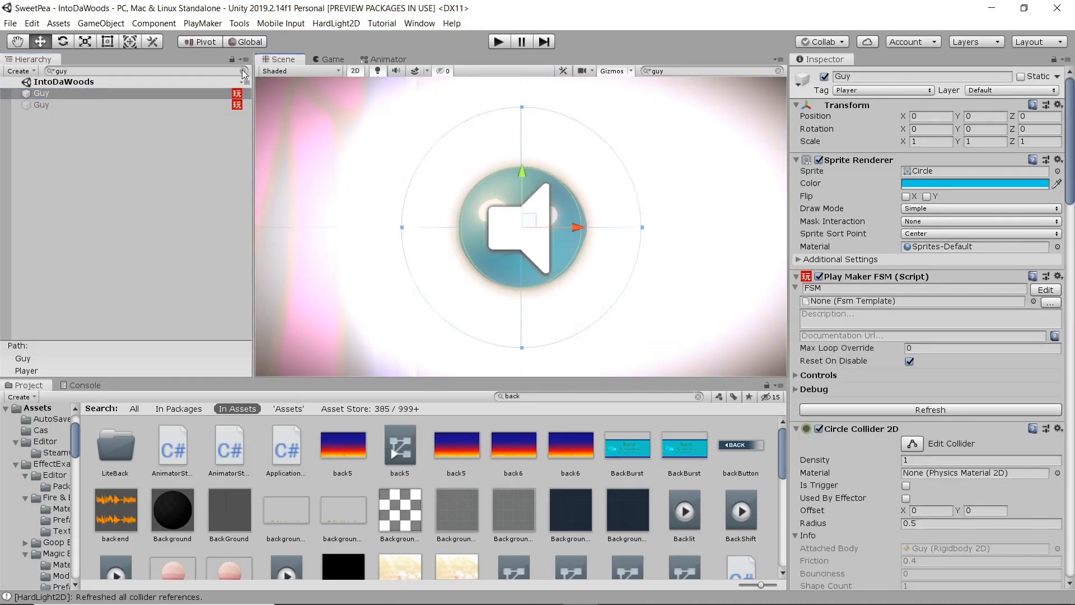
left_click(244, 71)
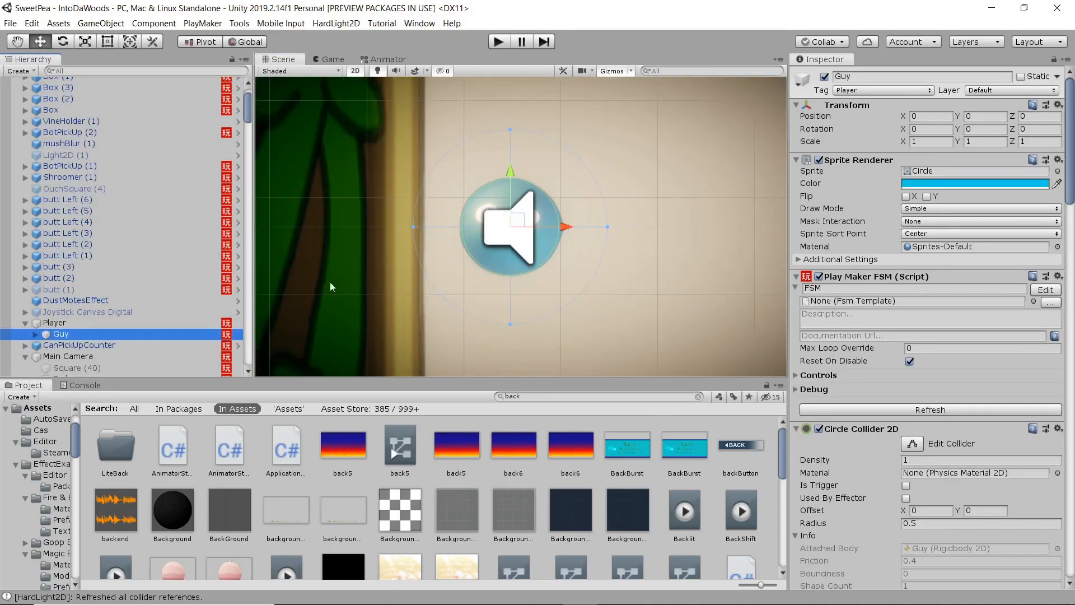
Try moving the Player object up and to the right in the scene, and undo the move.
left_click(115, 324)
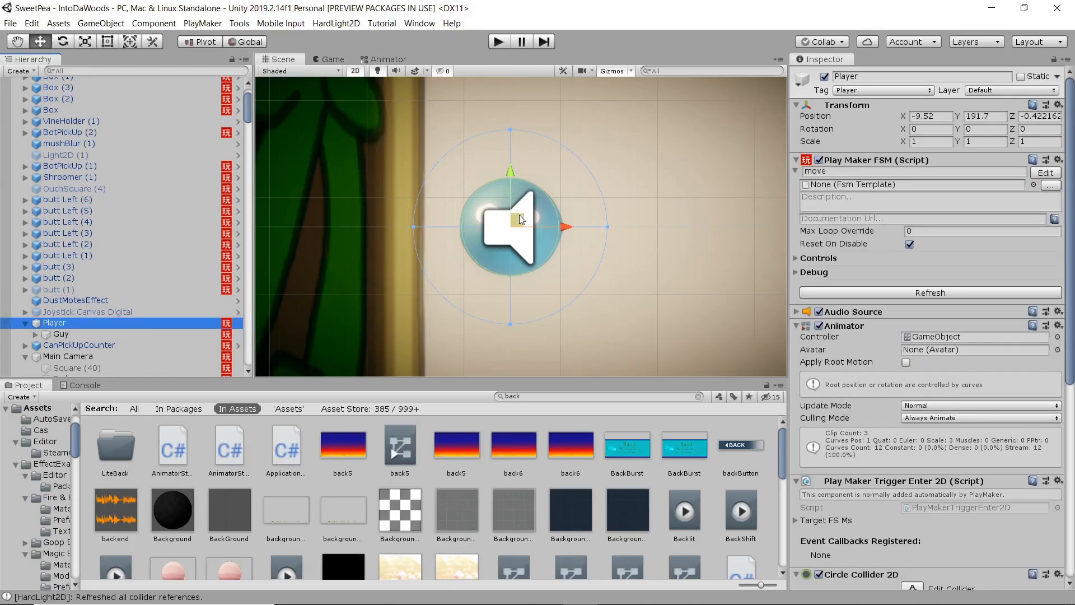
left_click_drag(521, 223, 551, 189)
key("ctrl+z")
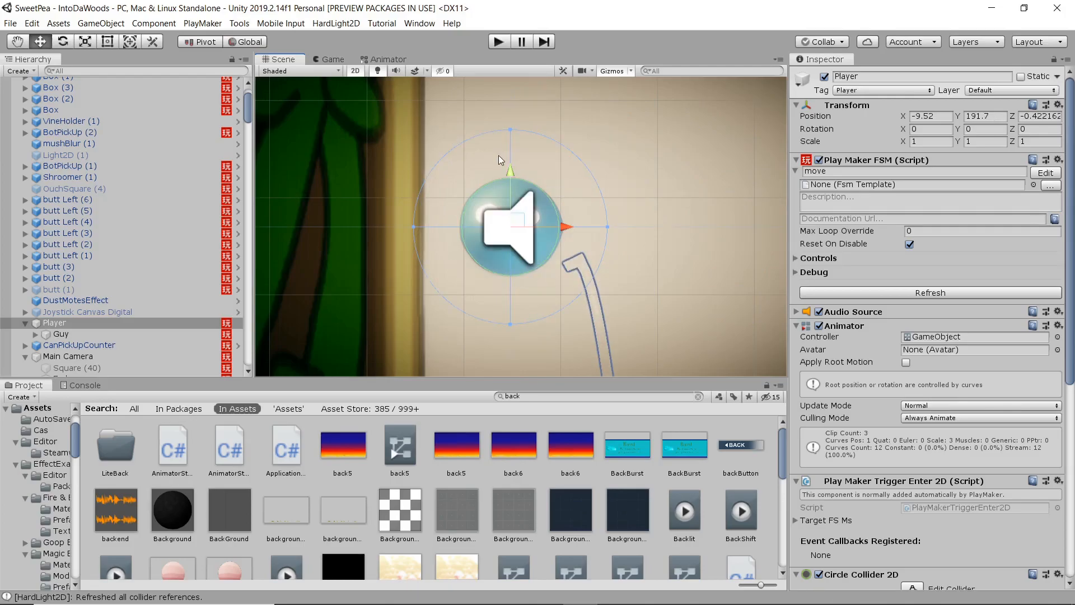
Run the IntoDaWoods level in the Game view.
scroll(507, 160, "down", 4)
left_click(330, 61)
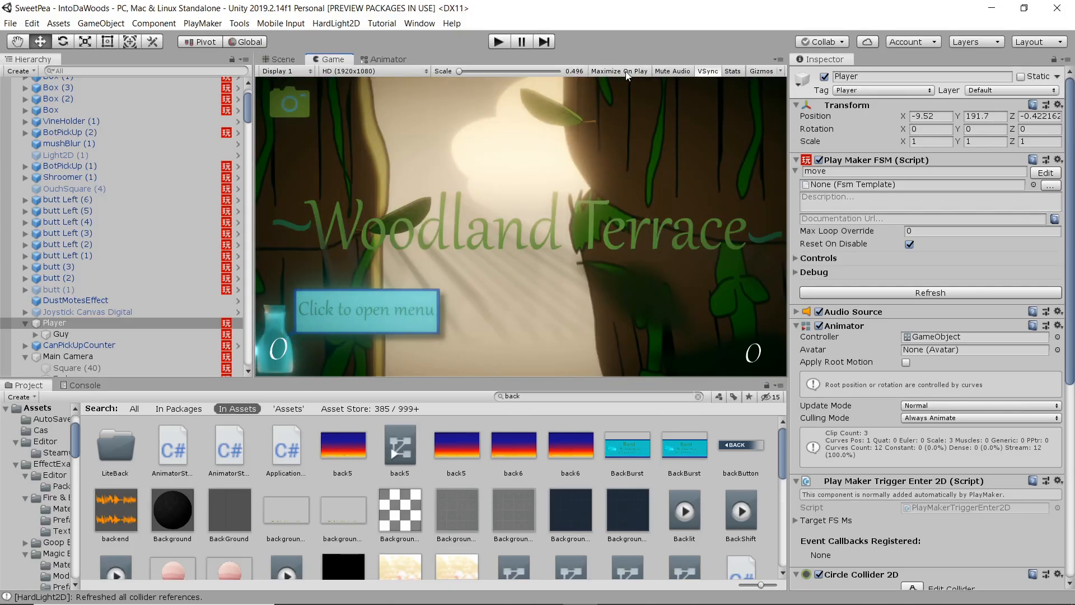
left_click(499, 41)
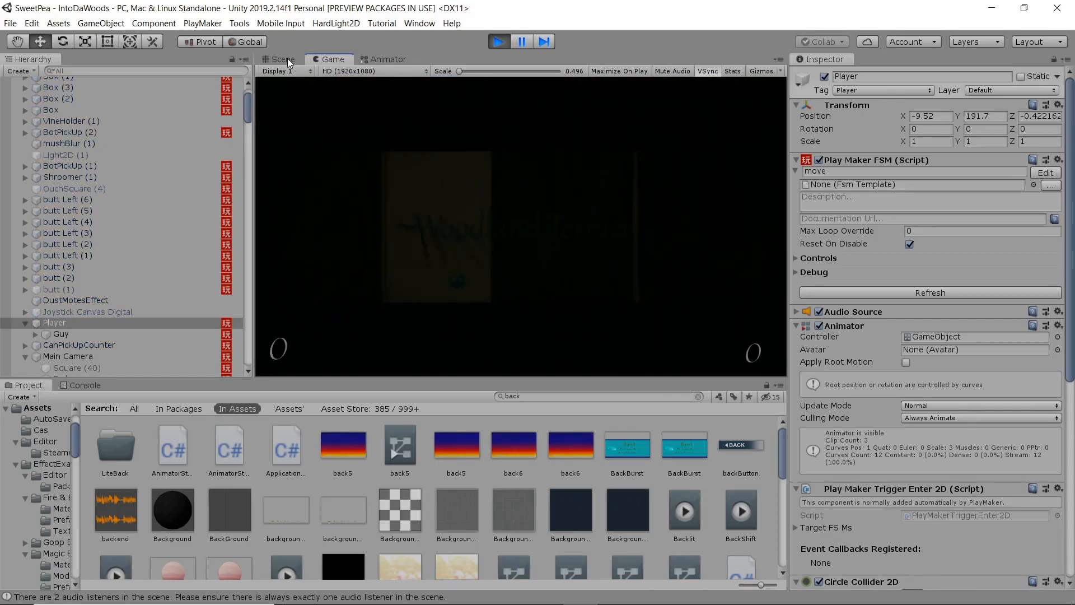
Frame the Guy object in the Scene view during play, examine it up close, and stop the playback.
left_click(284, 59)
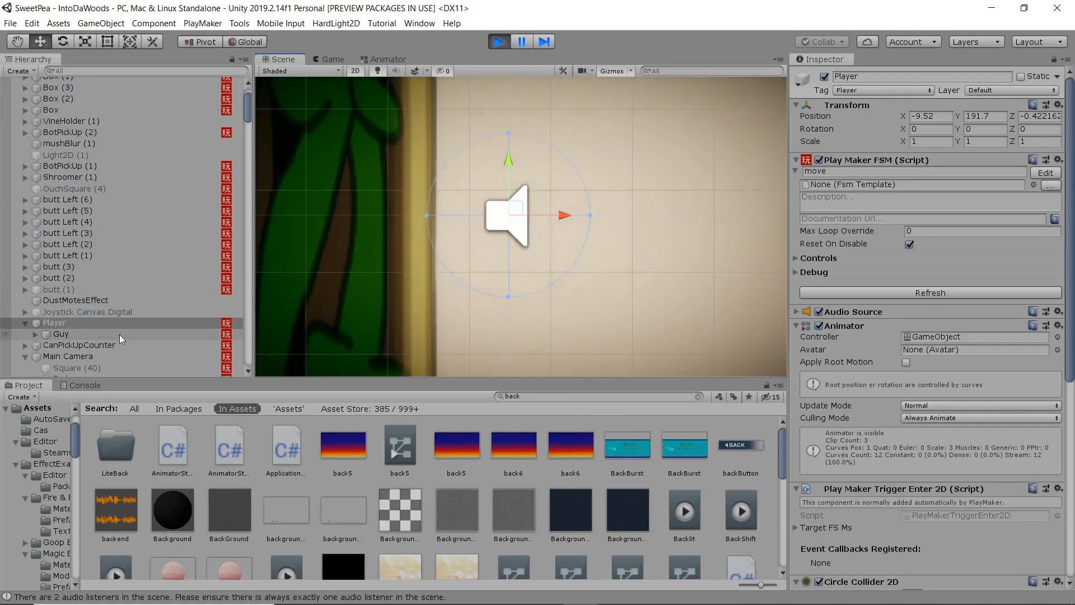
left_click(119, 334)
key("f")
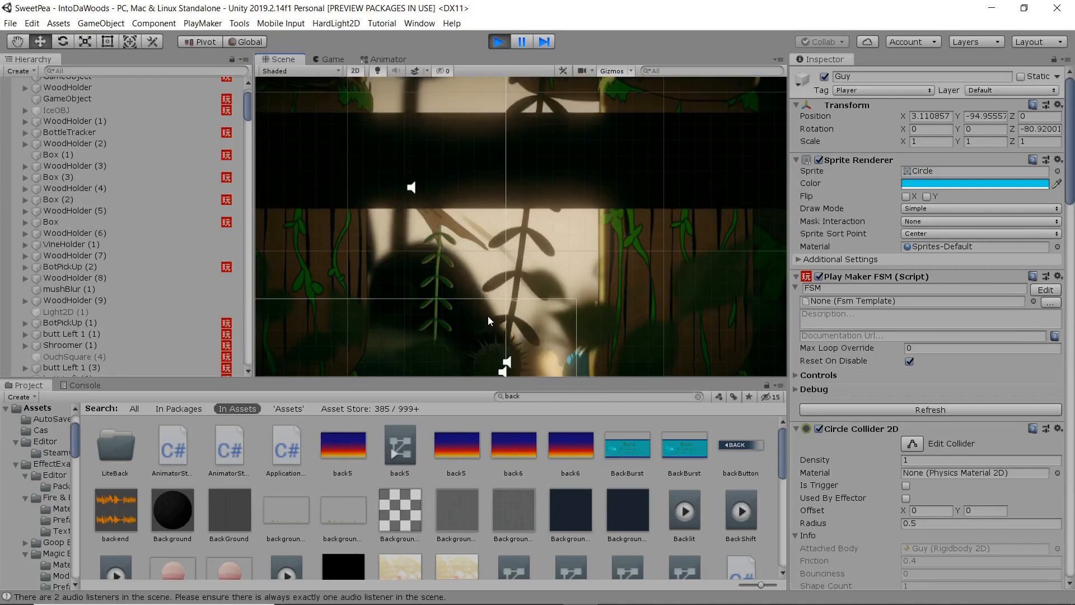
scroll(502, 264, "up", 5)
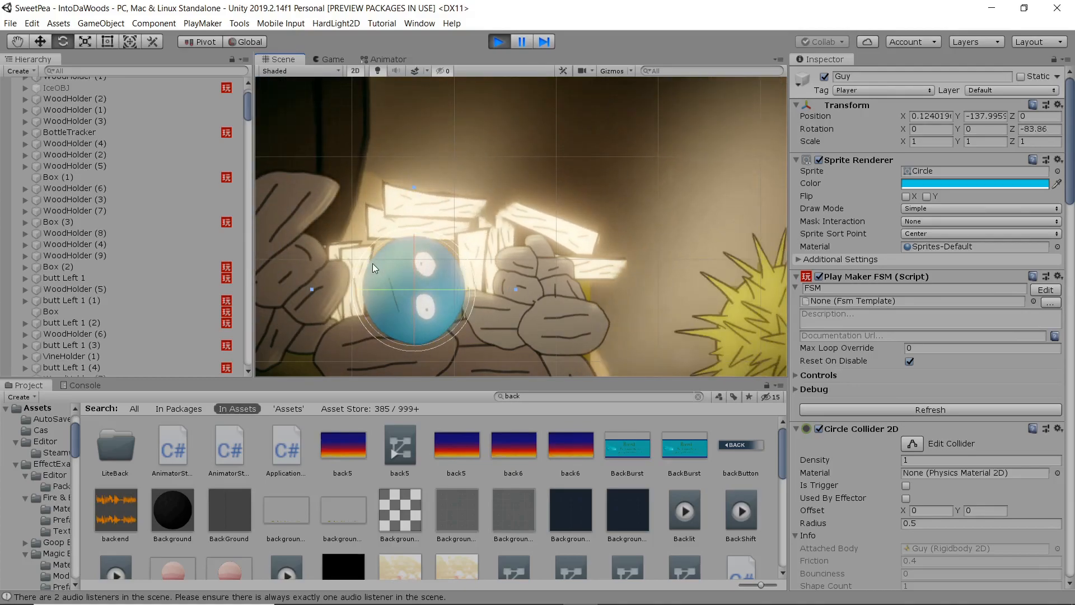
key("ctrl+p")
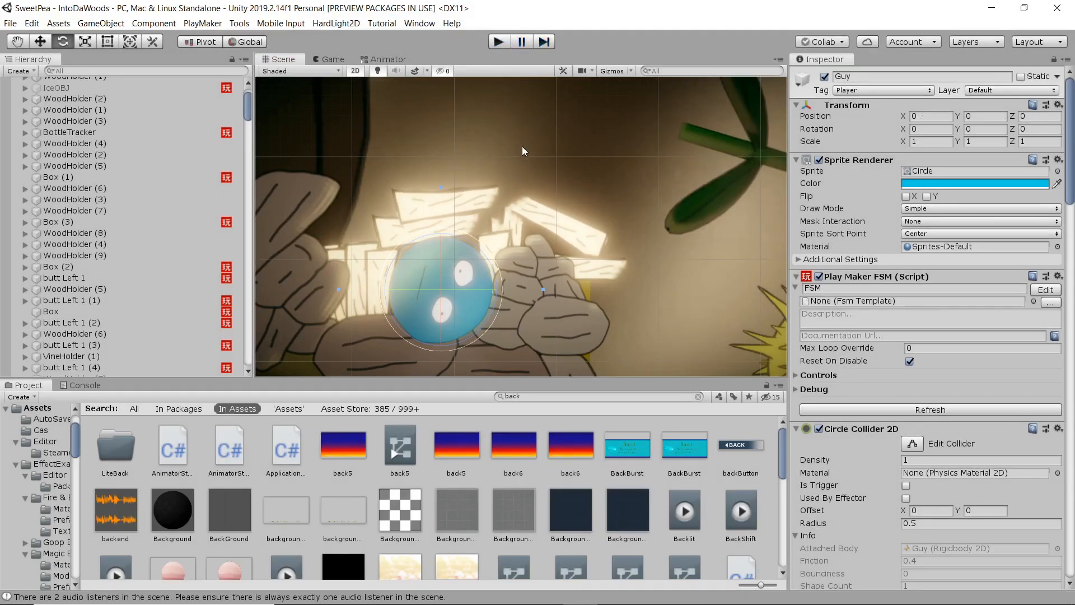
Frame the Guy object in the scene, expand its children and select ShadeTest.
left_click(283, 60)
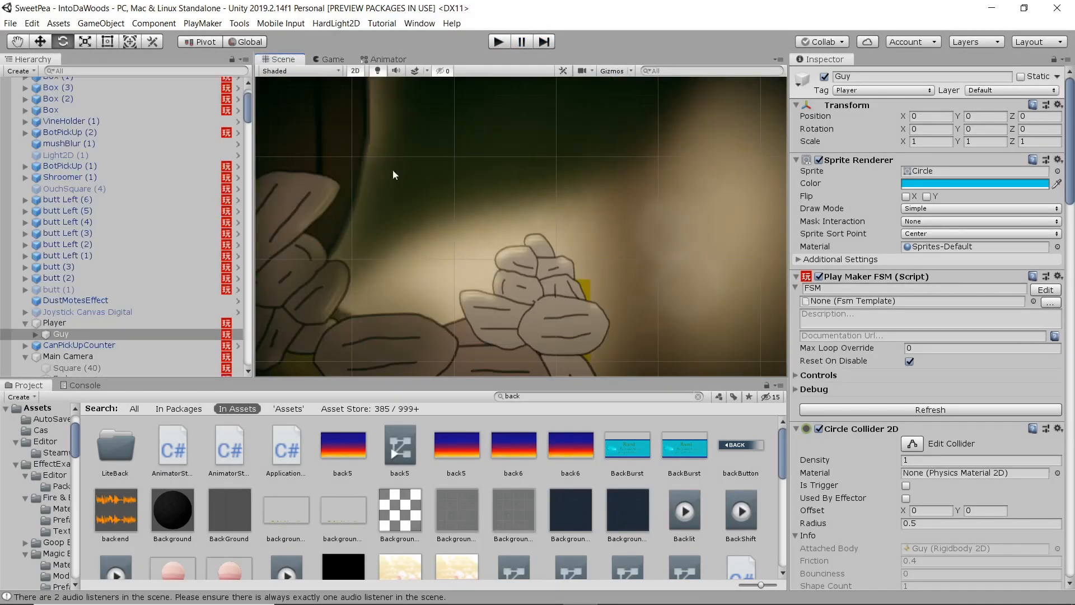
left_click(108, 335)
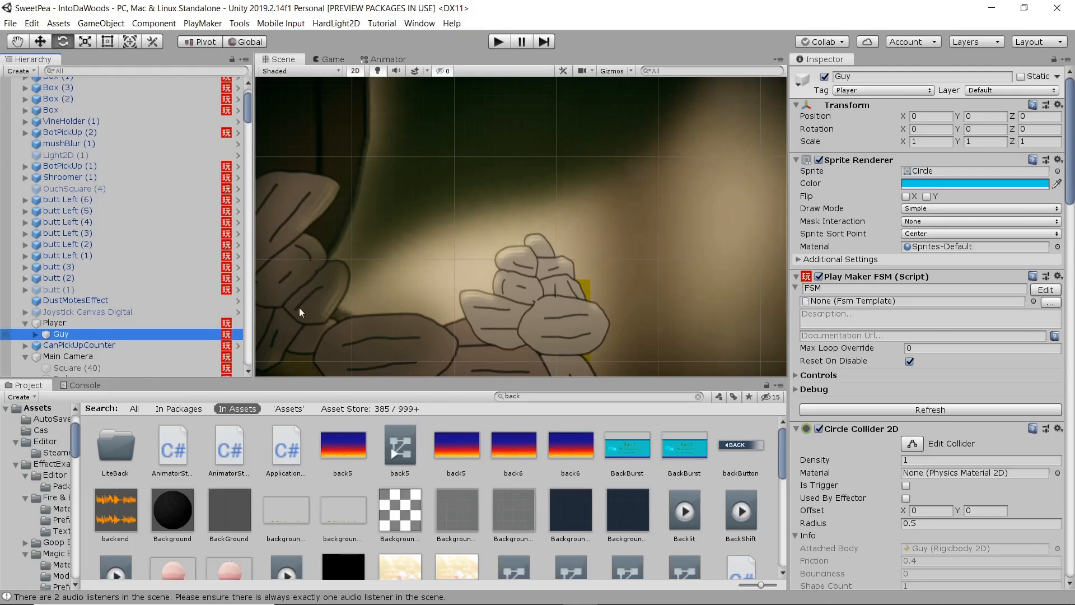
key("f")
left_click(32, 336)
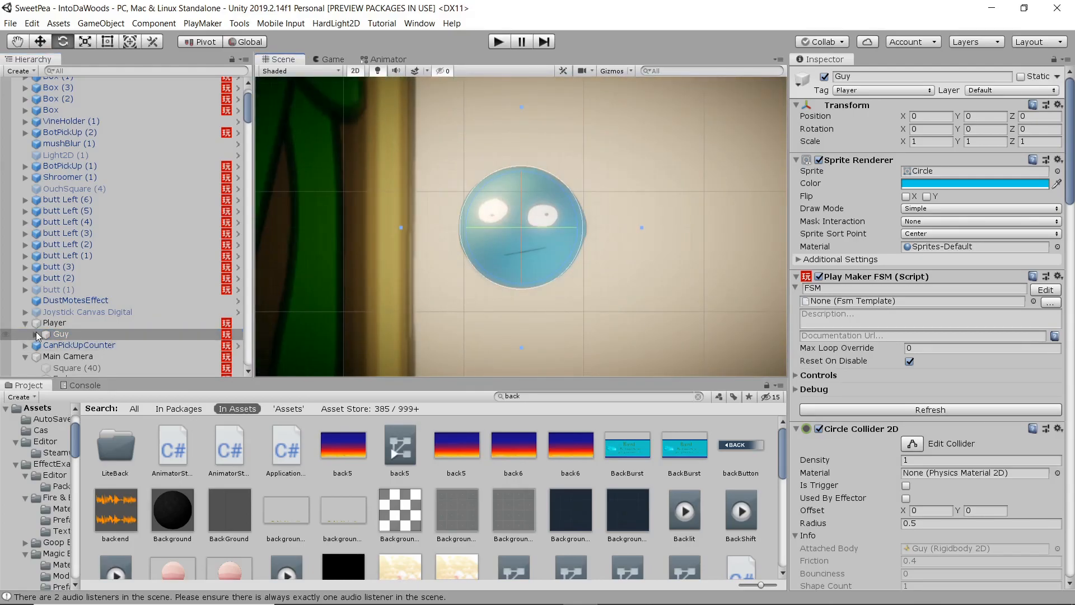
left_click(86, 302)
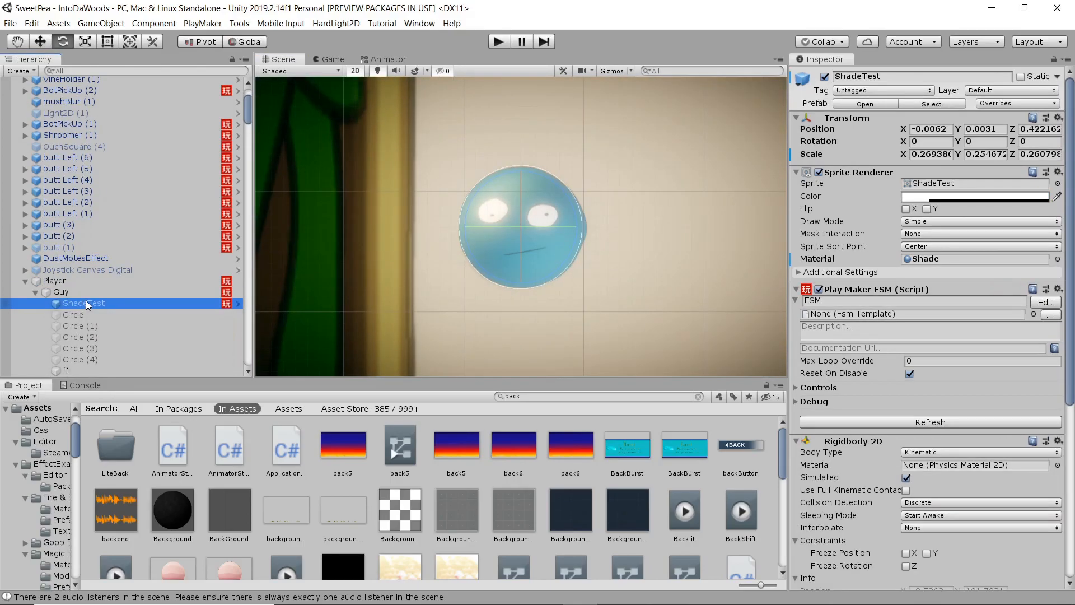
Disable and re-enable the ShadeTest overlay, then try moving it off the Guy and undo the move.
left_click(824, 76)
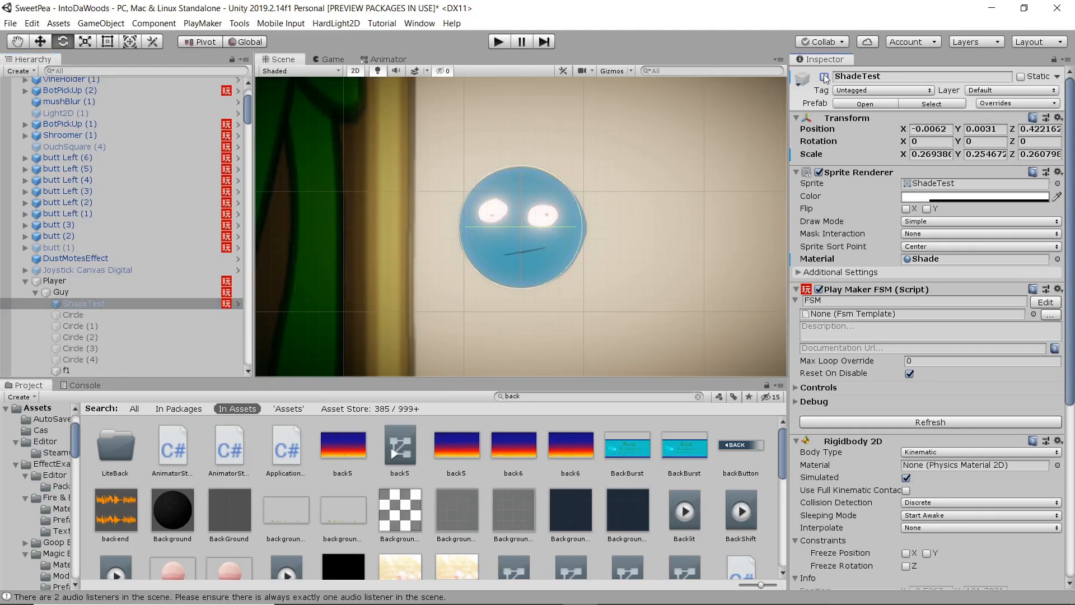
left_click(825, 77)
key("w")
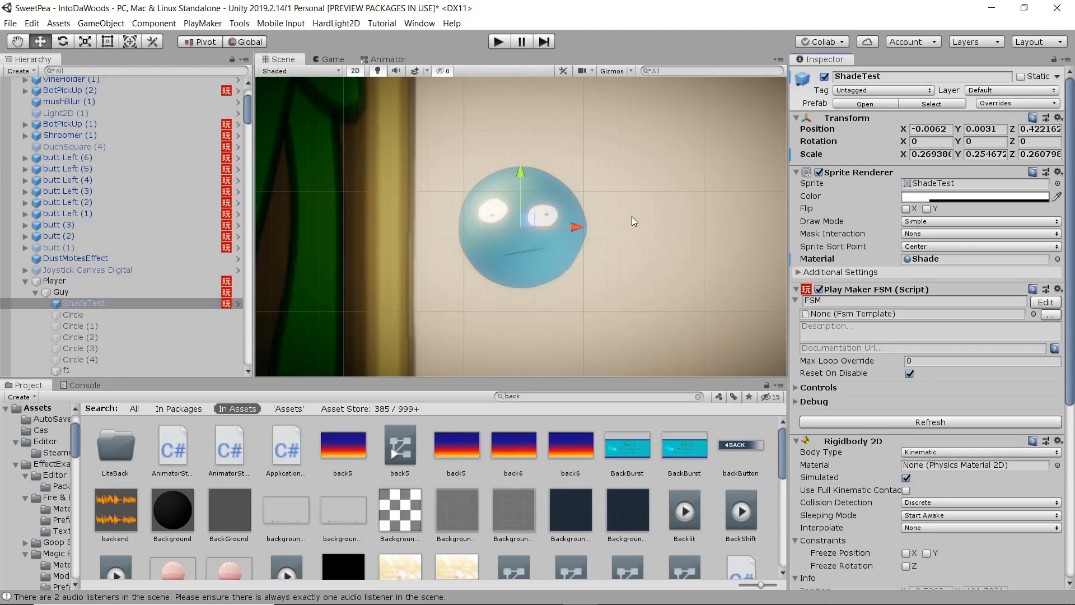
mouse_move(533, 216)
left_mouse_down()
mouse_move(583, 185)
mouse_move(700, 149)
mouse_move(531, 217)
mouse_move(714, 162)
mouse_move(515, 206)
mouse_move(572, 203)
mouse_move(662, 176)
left_mouse_up()
key("ctrl+z")
Check the alpha of the ShadeTest sprite's colour and open its PlayMaker FSM.
left_click(922, 198)
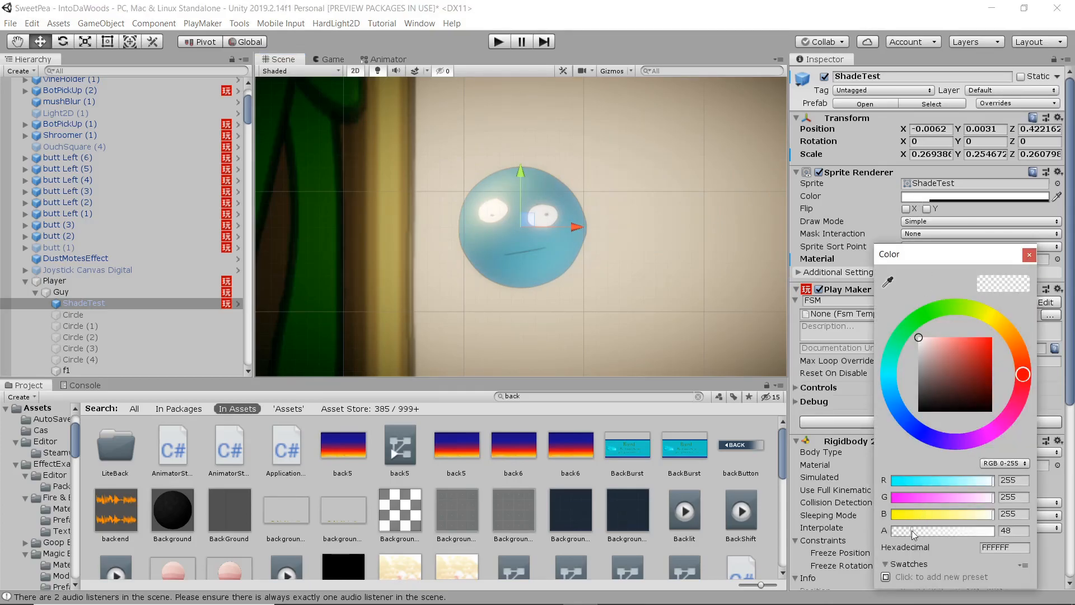
left_click(1029, 255)
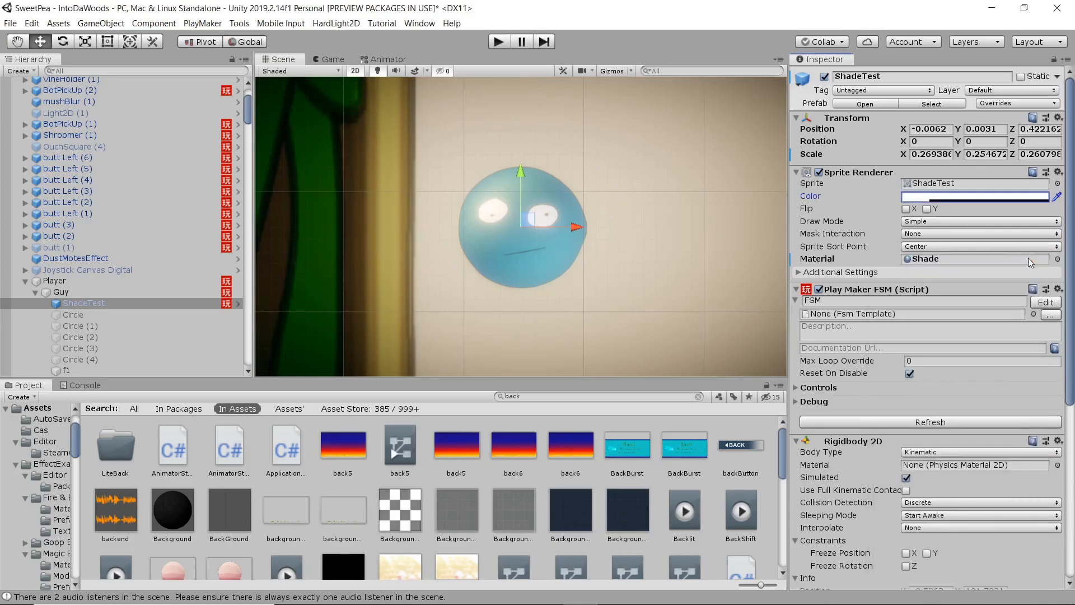
left_click(1045, 302)
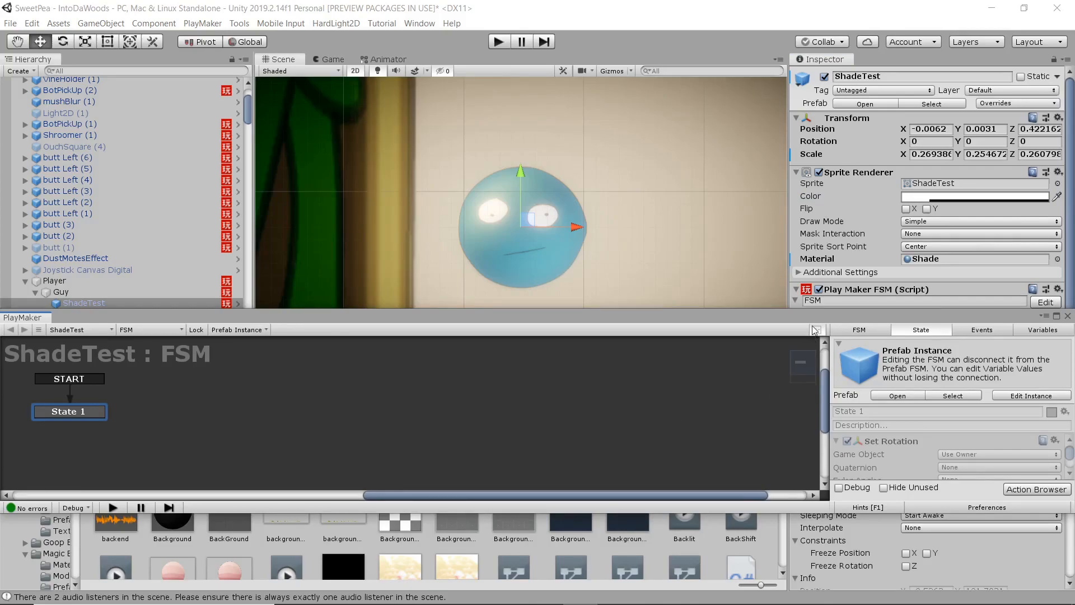
Enlarge the PlayMaker editor to review the Set Rotation action in ShadeTest's State 1, and close the editor.
left_click_drag(815, 313, 791, 191)
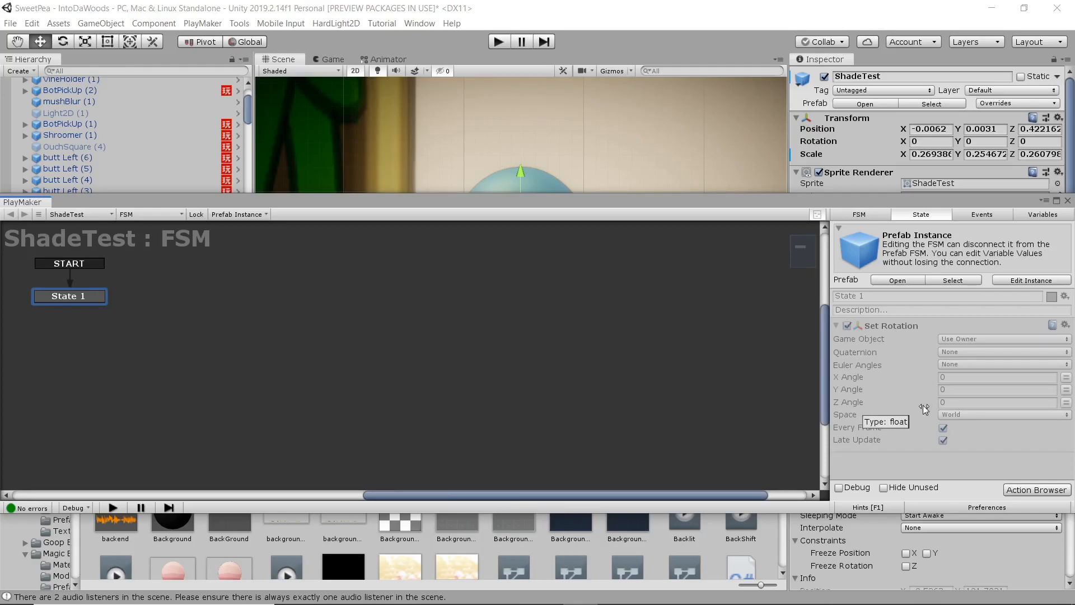
left_click(1068, 201)
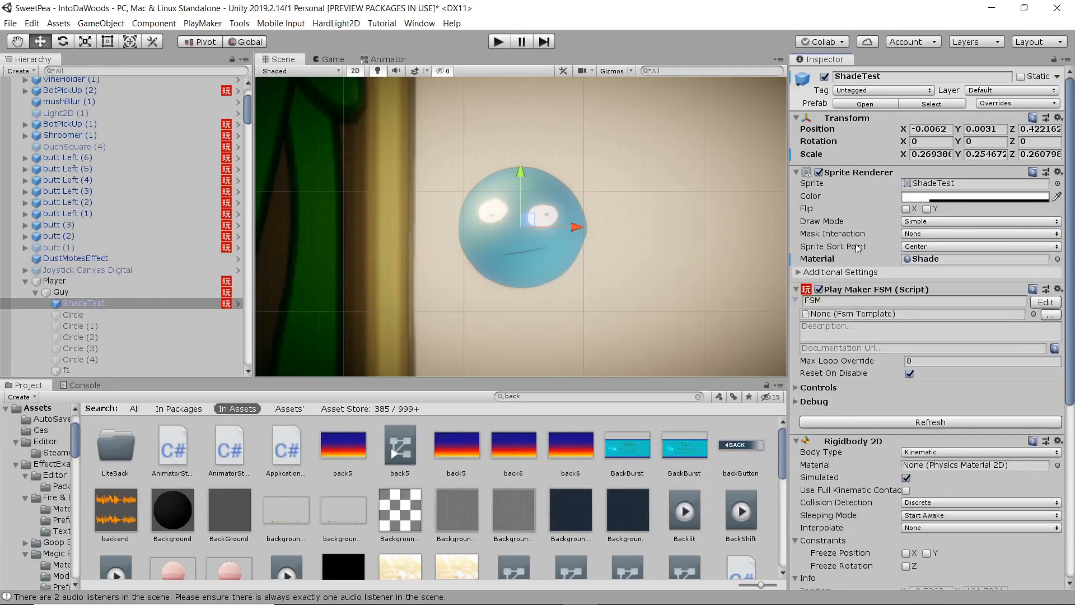
Play the IntoDaWoods level to watch the shaded player in motion, and stop the playback.
scroll(451, 269, "down", 4)
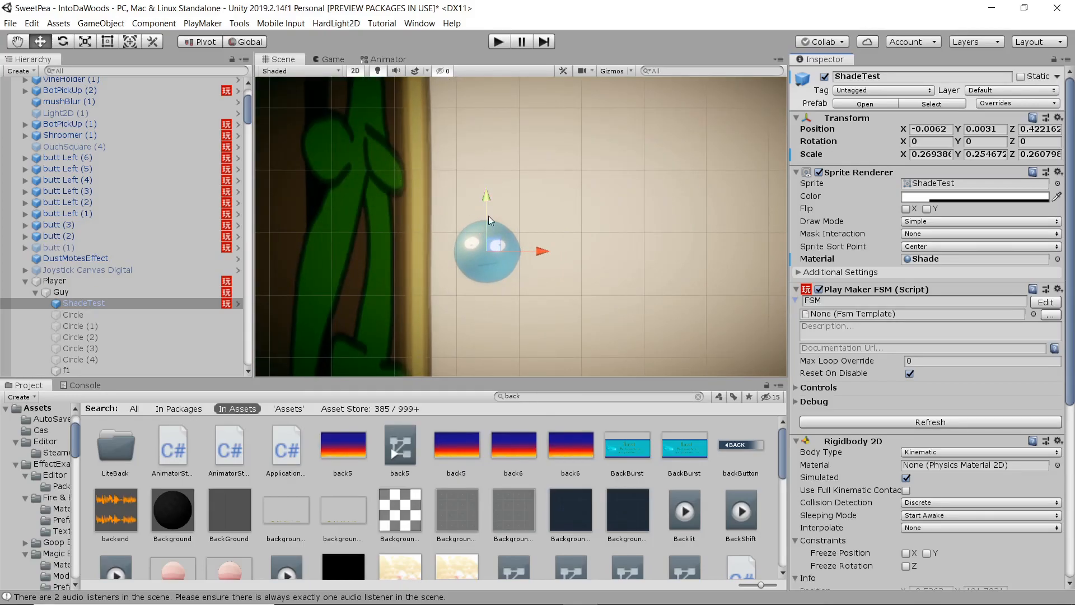
left_click(494, 43)
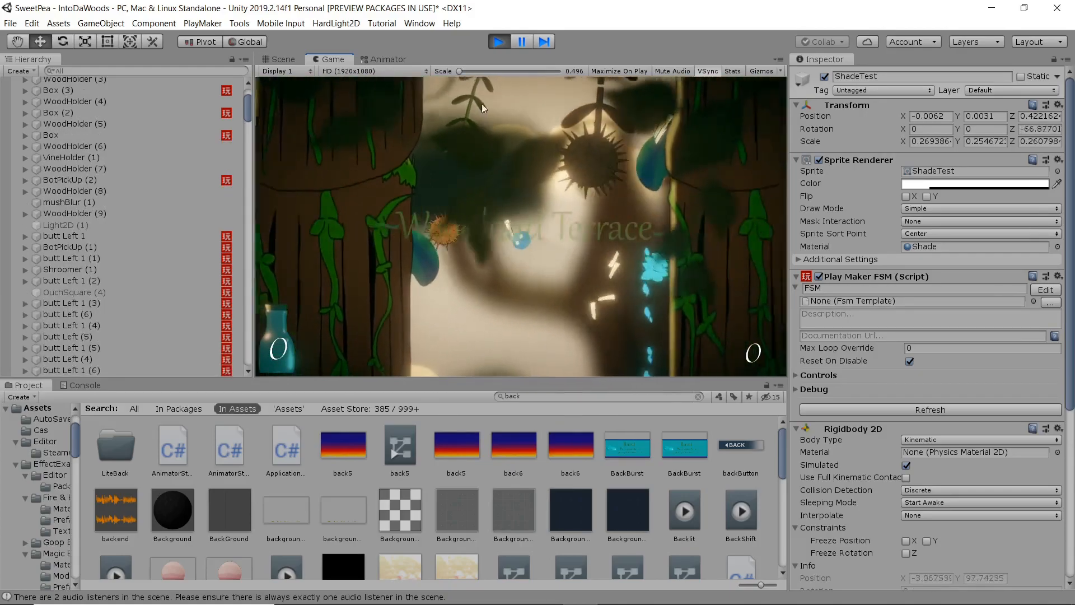
left_click(498, 42)
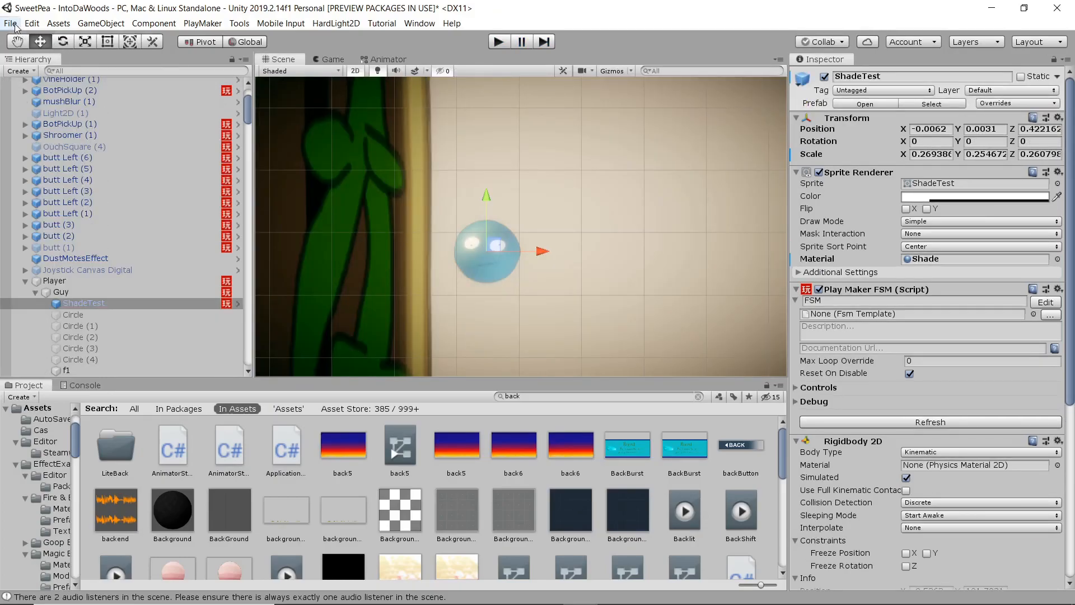
Open the Depths.unity scene, saving the changes made to IntoDaWoods.
left_click(11, 23)
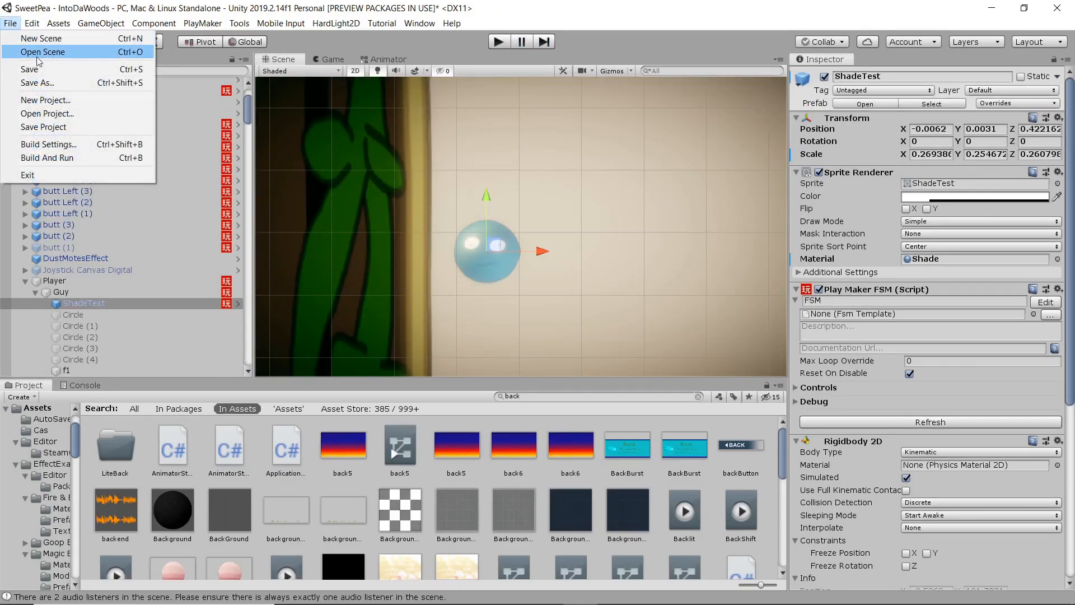
left_click(37, 54)
type("dept")
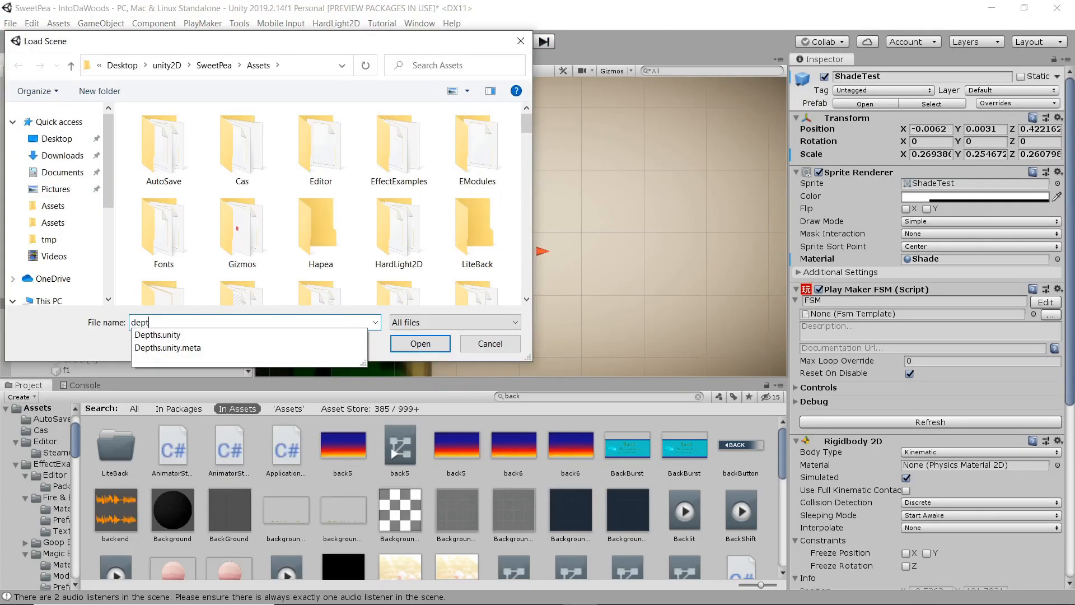
type("hs")
key("Down")
key("Return")
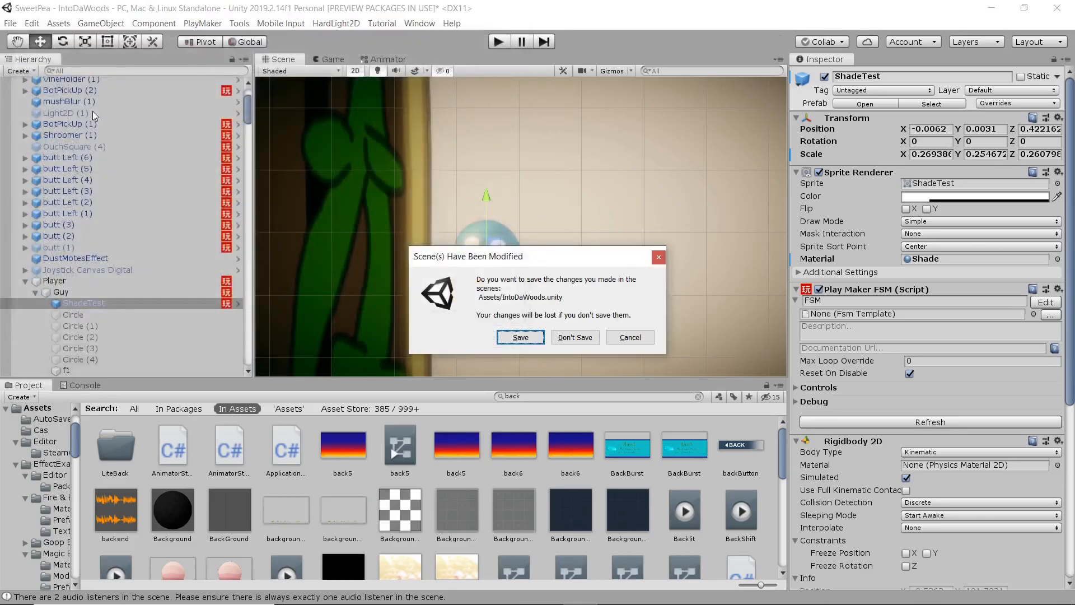
key("Return")
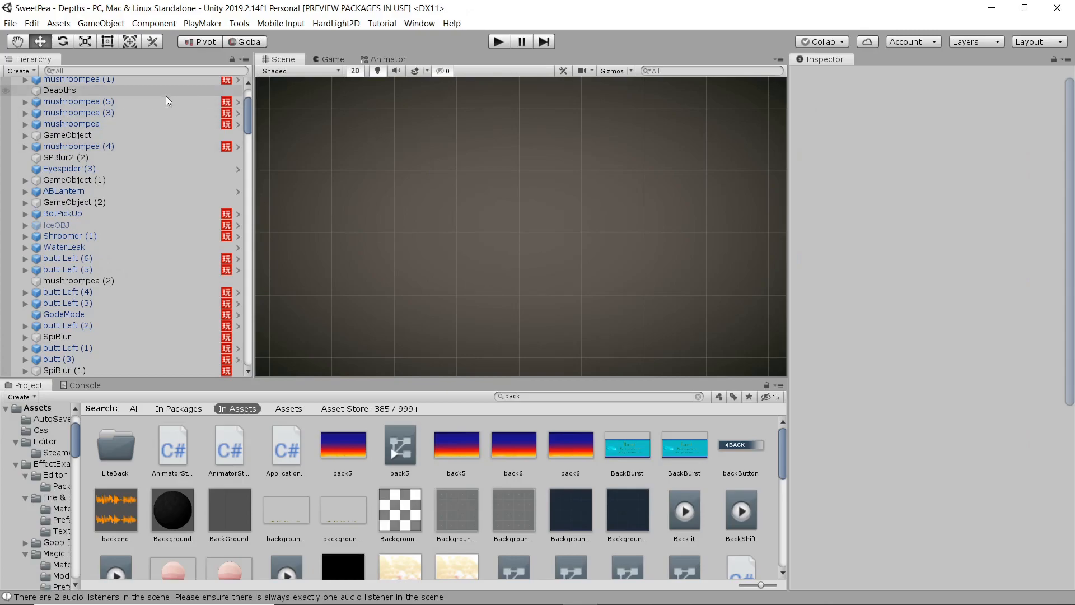
Play the Depths level to observe its dark atmosphere, and stop the playback.
left_click(495, 43)
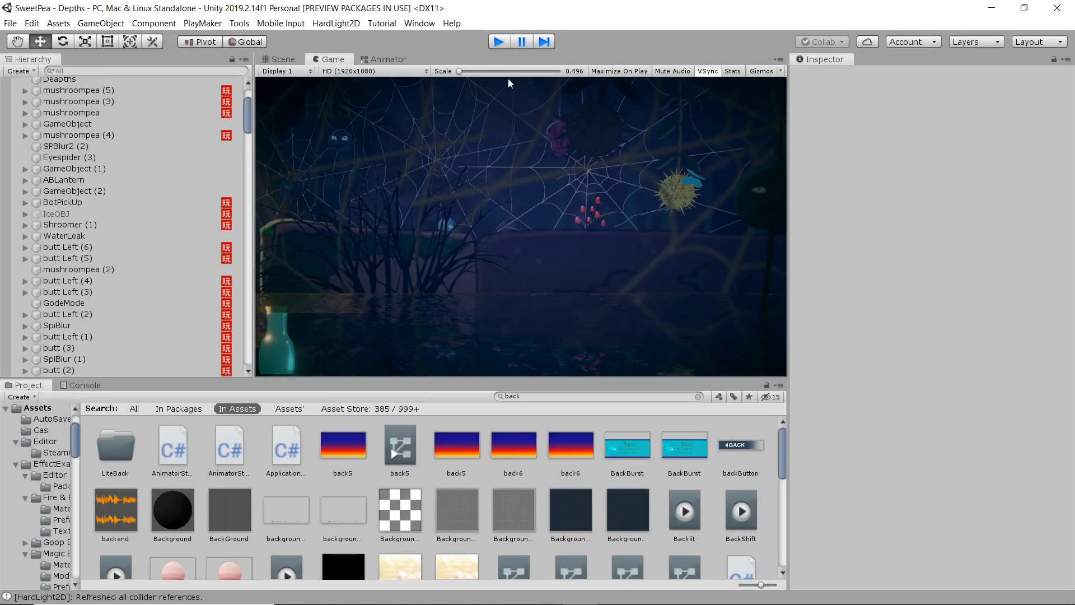
key("ctrl+p")
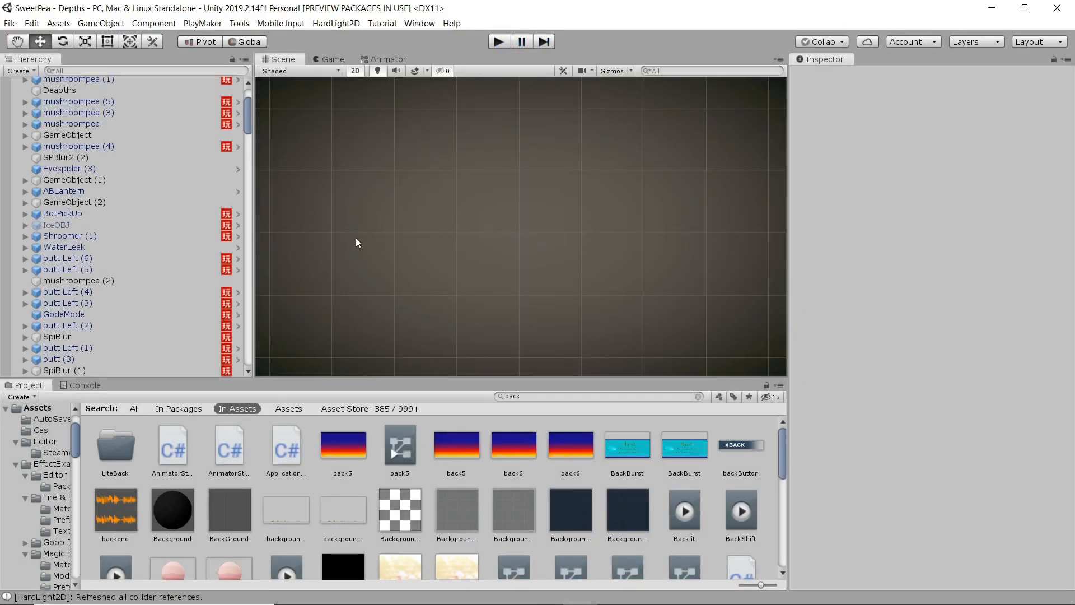
Frame ABLantern in the Scene view and find the level's start area around the Temple Depths title.
scroll(298, 239, "down", 10)
middle_click_drag(348, 261, 463, 132)
middle_click_drag(442, 260, 439, 149)
scroll(302, 215, "down", 5)
scroll(336, 237, "down", 15)
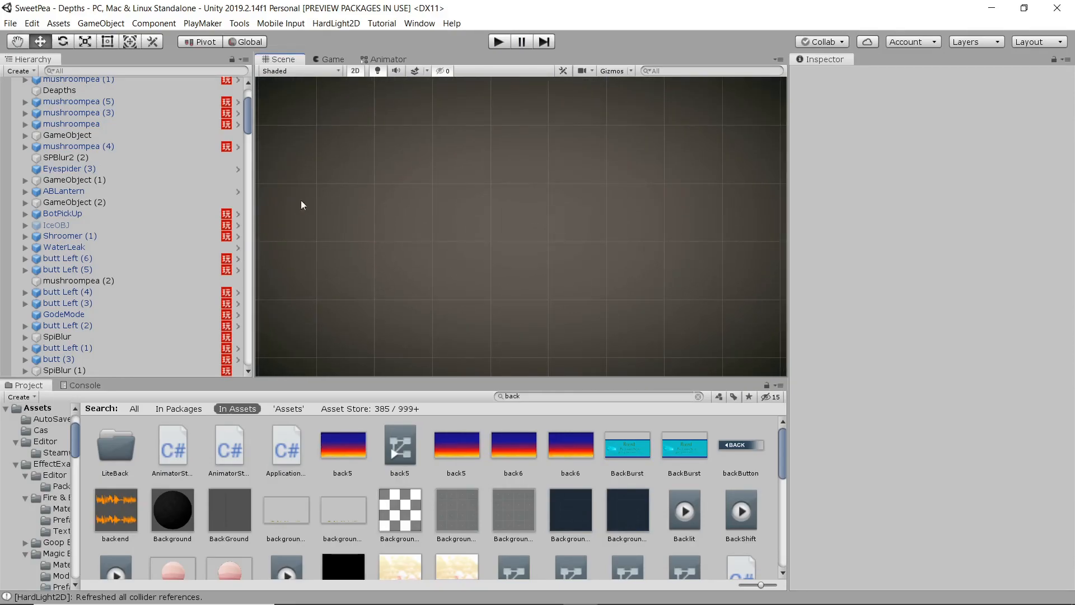
left_click(123, 191)
key("f")
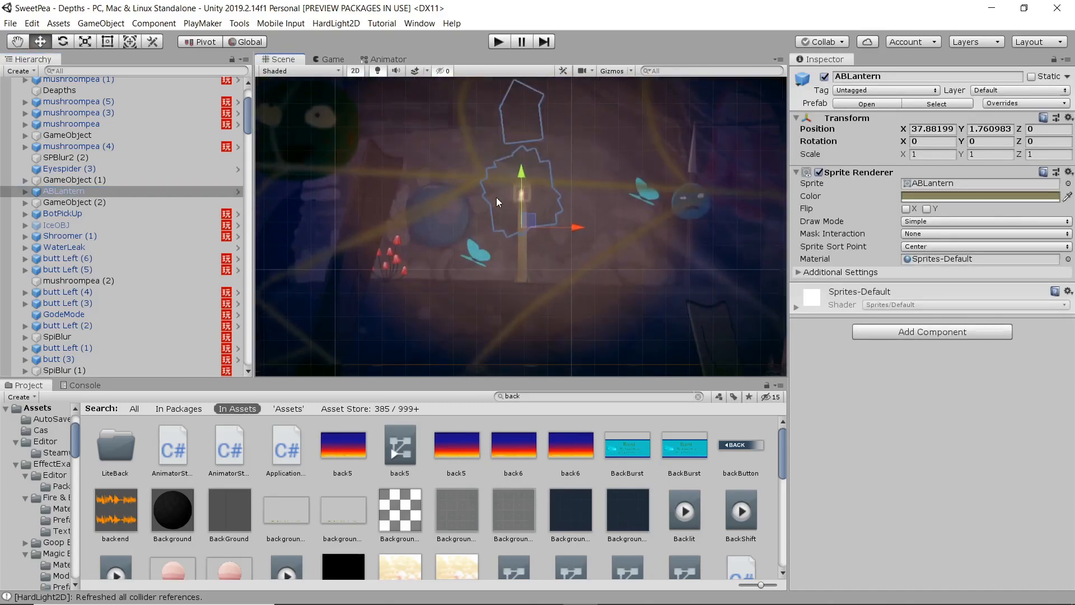
scroll(451, 243, "down", 15)
middle_click_drag(431, 261, 684, 225)
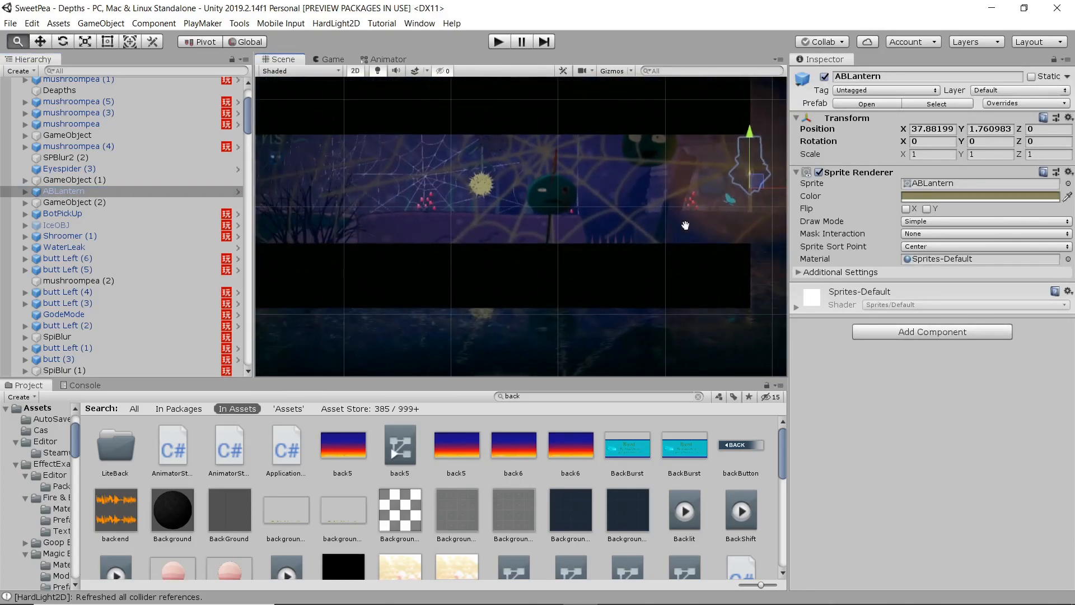
middle_click_drag(297, 214, 586, 286)
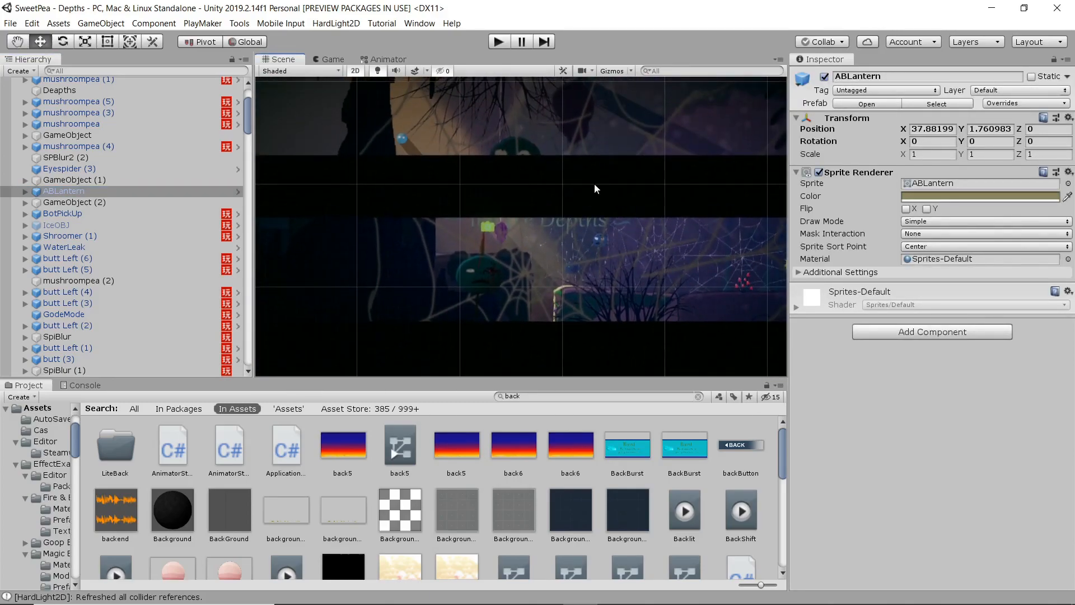
middle_click_drag(616, 146, 570, 207)
scroll(570, 207, "down", 1)
Select the SpiBlur sprite hanging above the title, open its animation, and preview it from the start to 1:30.
left_click(536, 157)
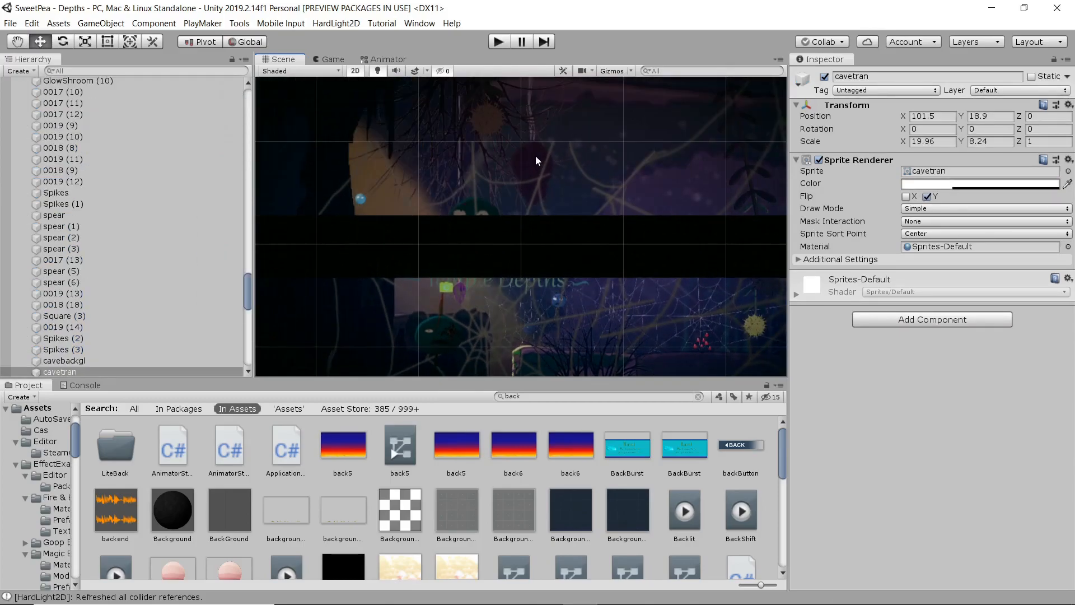
left_click(535, 156)
scroll(617, 213, "up", 1)
middle_click_drag(615, 221, 613, 238)
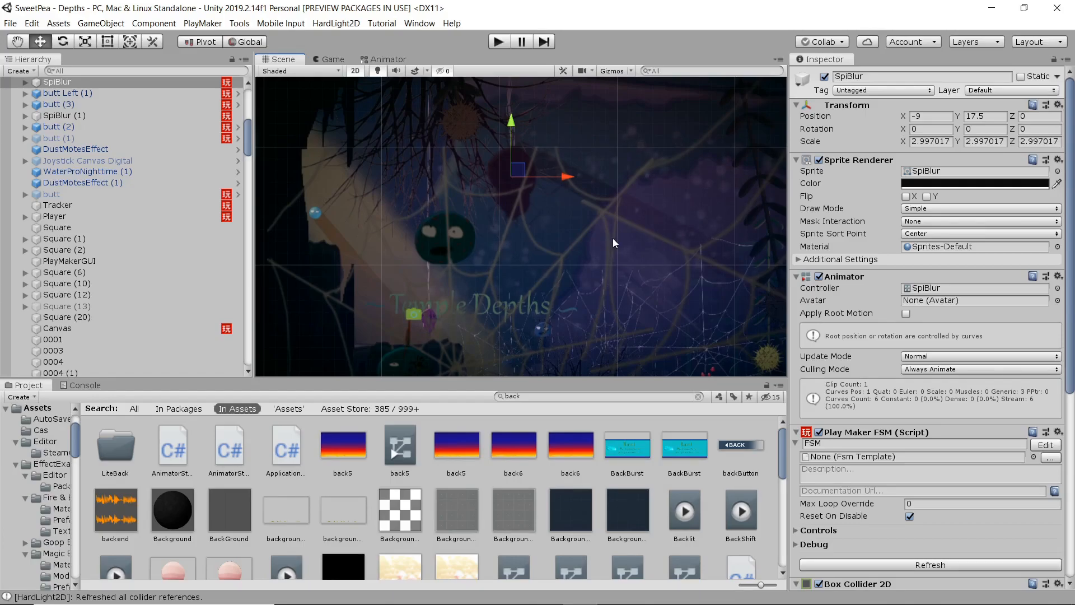
key("ctrl+6")
left_click_drag(312, 485, 663, 498)
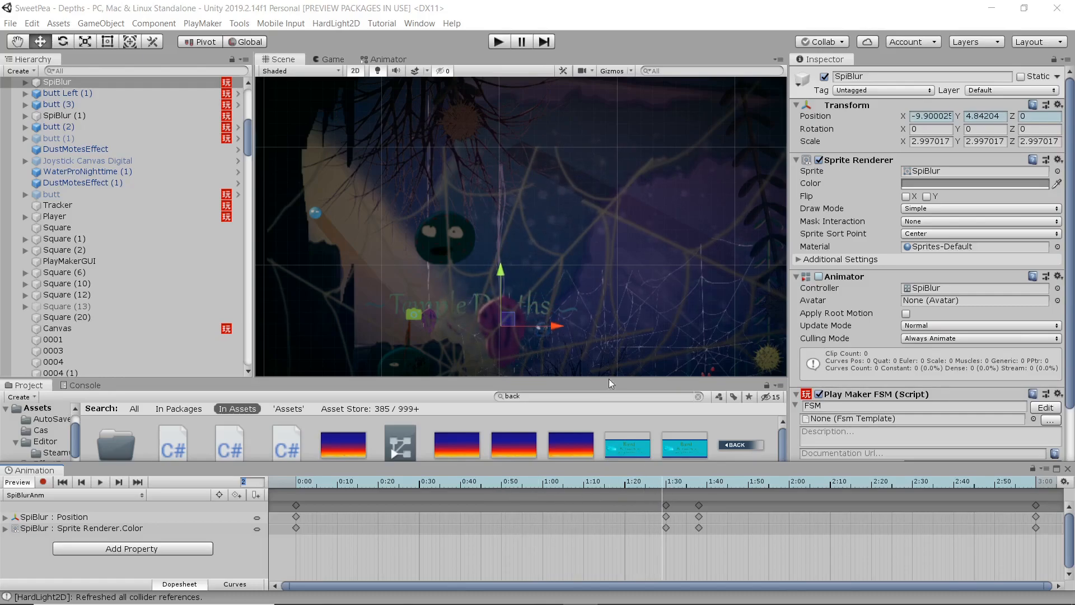
Examine SpiBlur up close while scrubbing its SpiBlurAnm clip to frame 85 and back to frame 0.
scroll(562, 290, "up", 12)
middle_click_drag(562, 311, 637, 297)
scroll(637, 297, "down", 4)
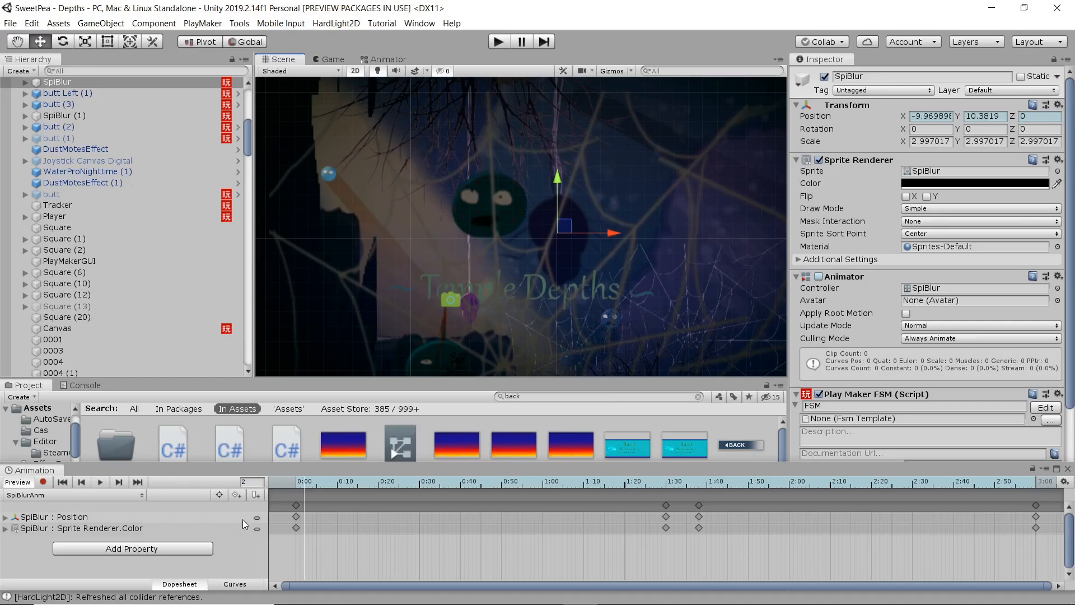
left_click_drag(313, 481, 644, 497)
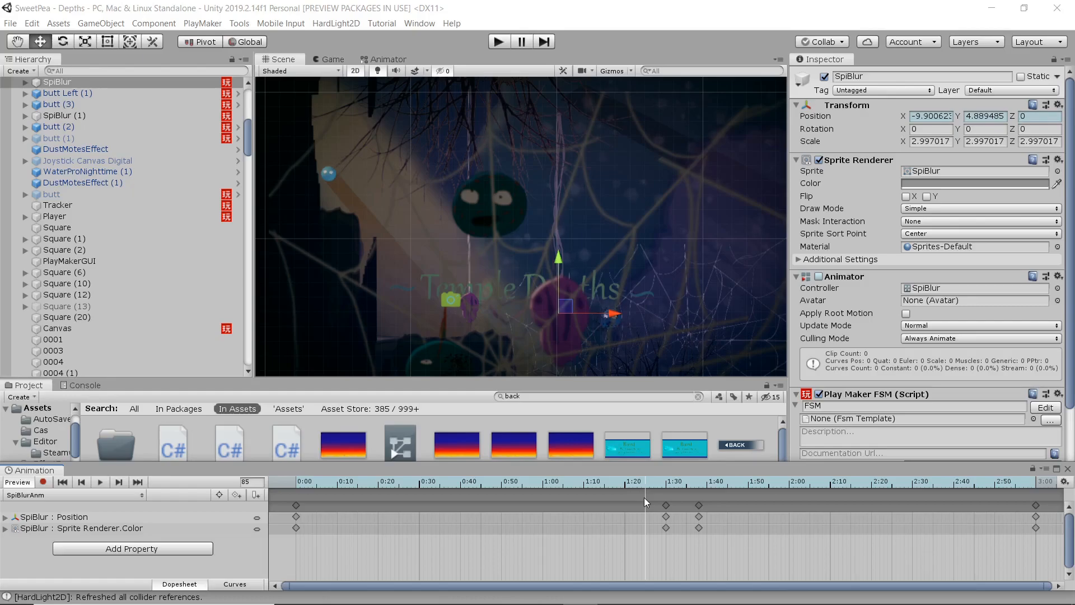
middle_click_drag(708, 283, 719, 204)
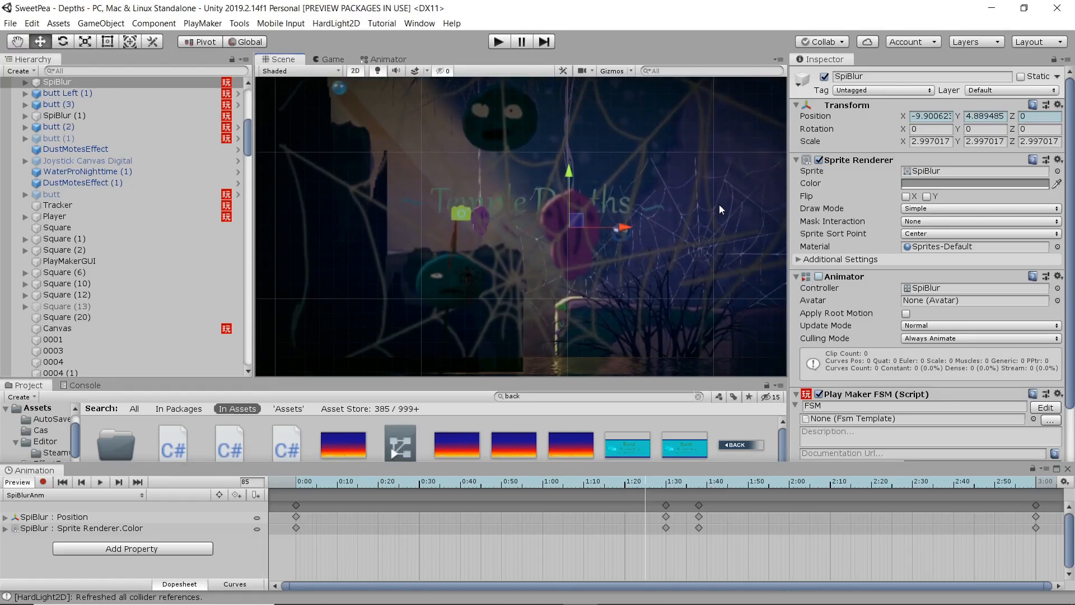
left_click_drag(643, 483, 297, 488)
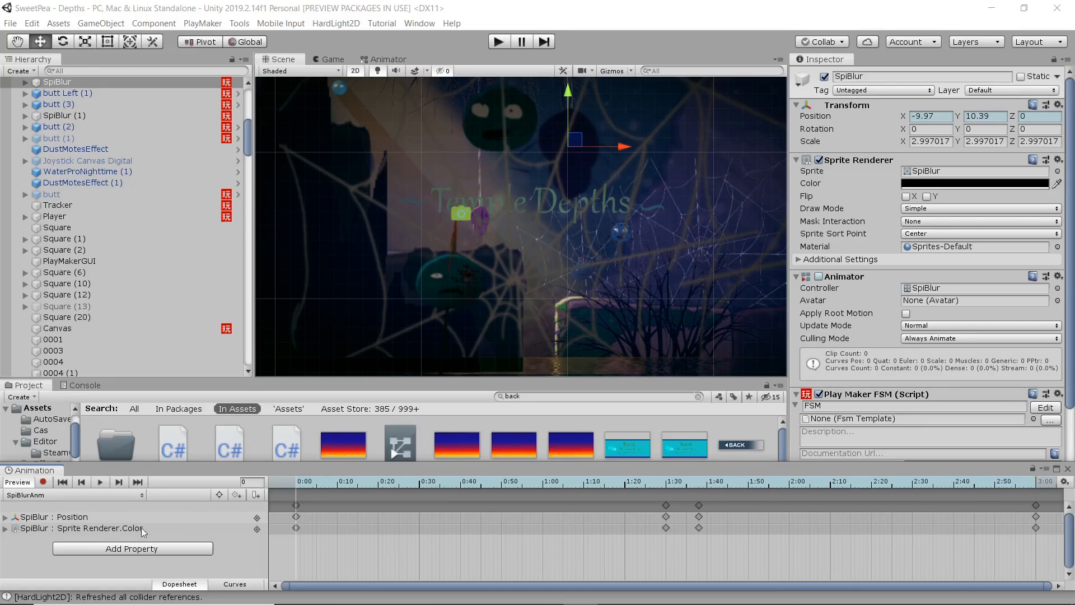
Preview SpiBlurAnm at frame 90, check the sprite's colour there, scrub the descent again, and close the Animation window.
left_click_drag(304, 479, 670, 475)
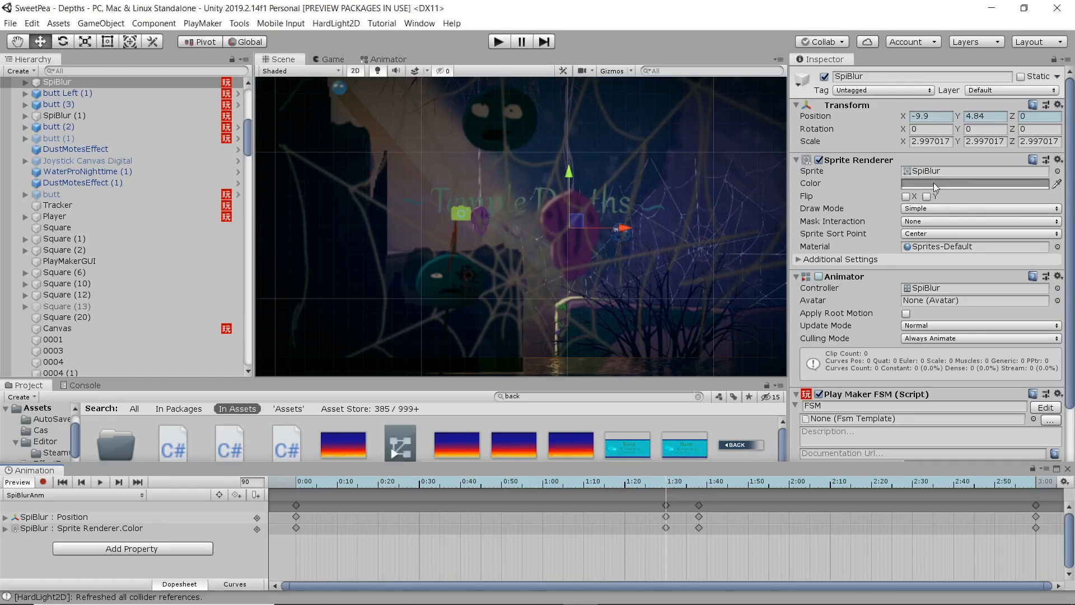
left_click(933, 183)
left_click(666, 483)
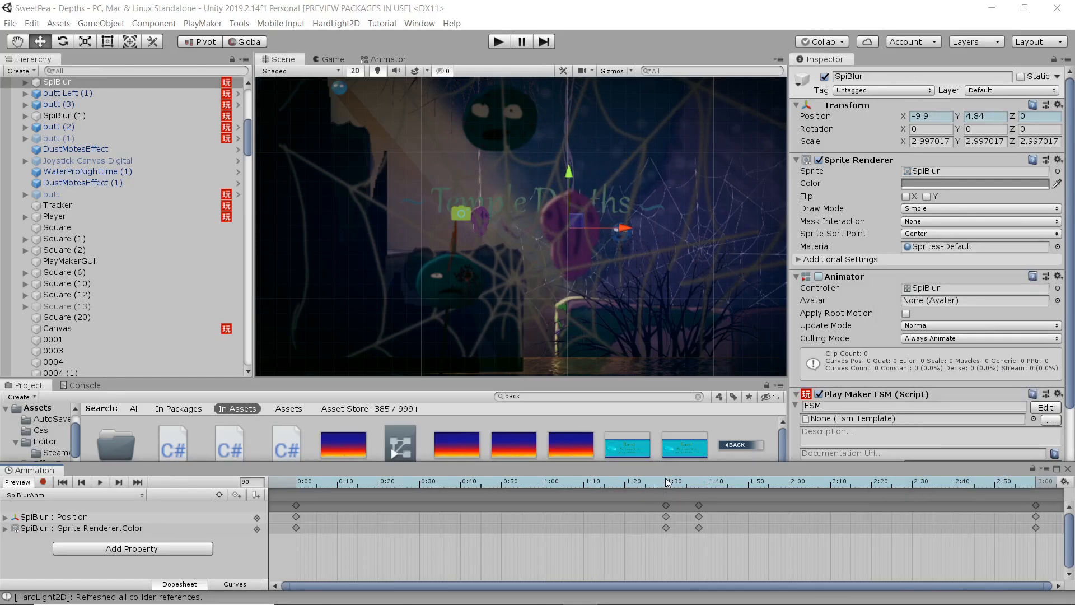
left_click_drag(453, 484, 658, 491)
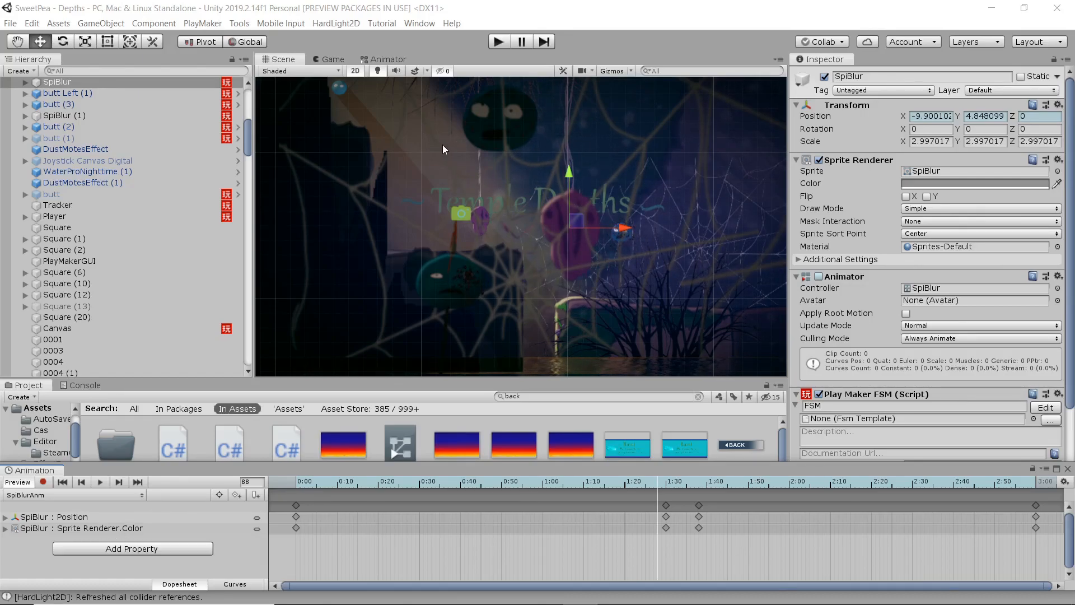
left_click(1068, 469)
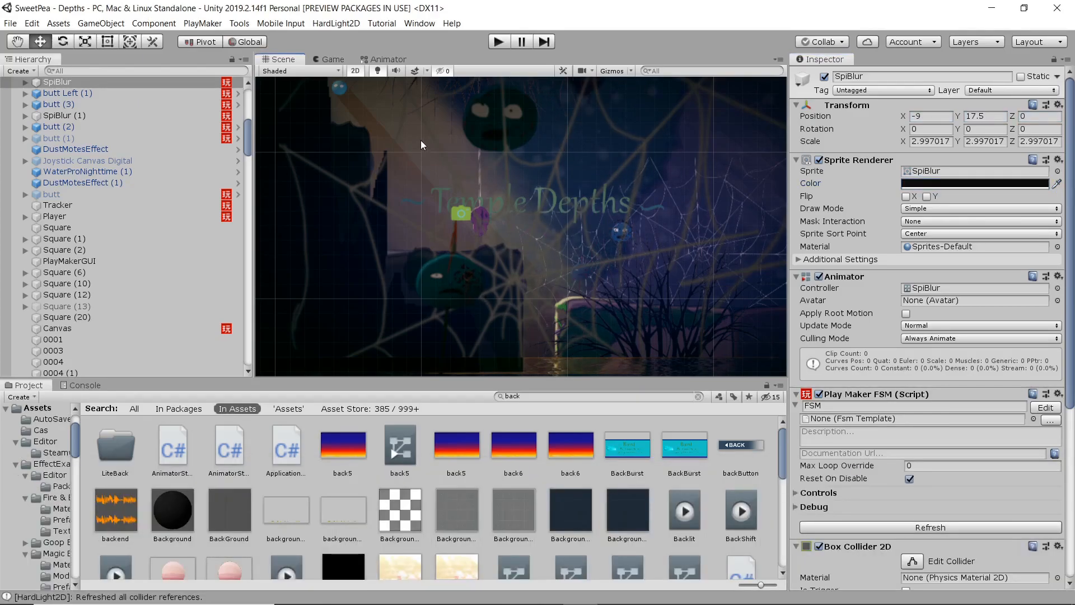
Cycle through the overlapping objects at the cave opening above the title until the Plane (1) light ray is selected.
left_click(421, 140)
middle_click_drag(449, 139, 482, 236)
left_click(433, 207)
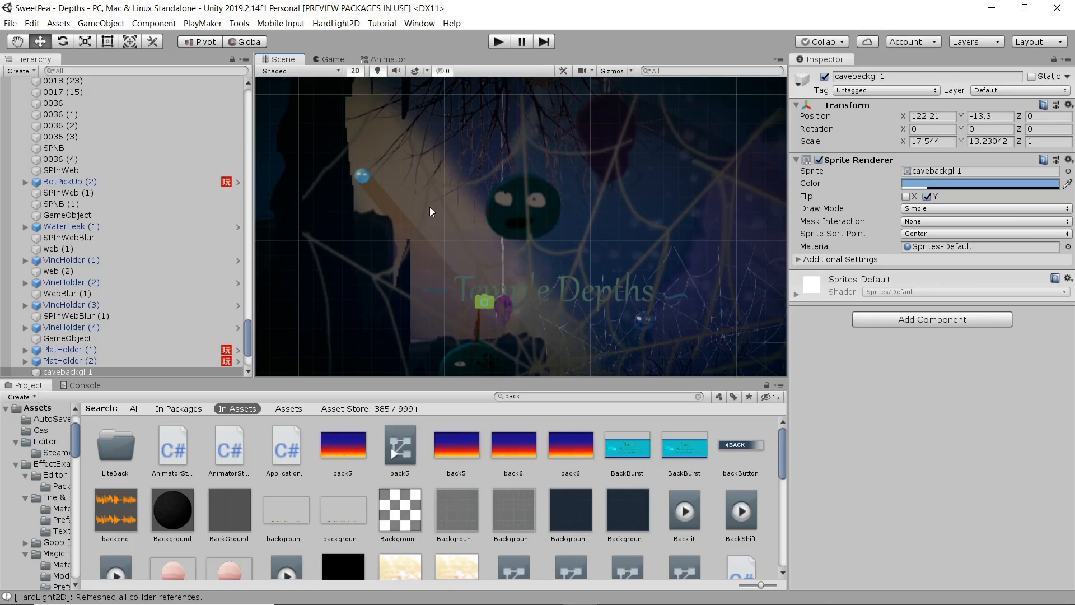
left_click(430, 211)
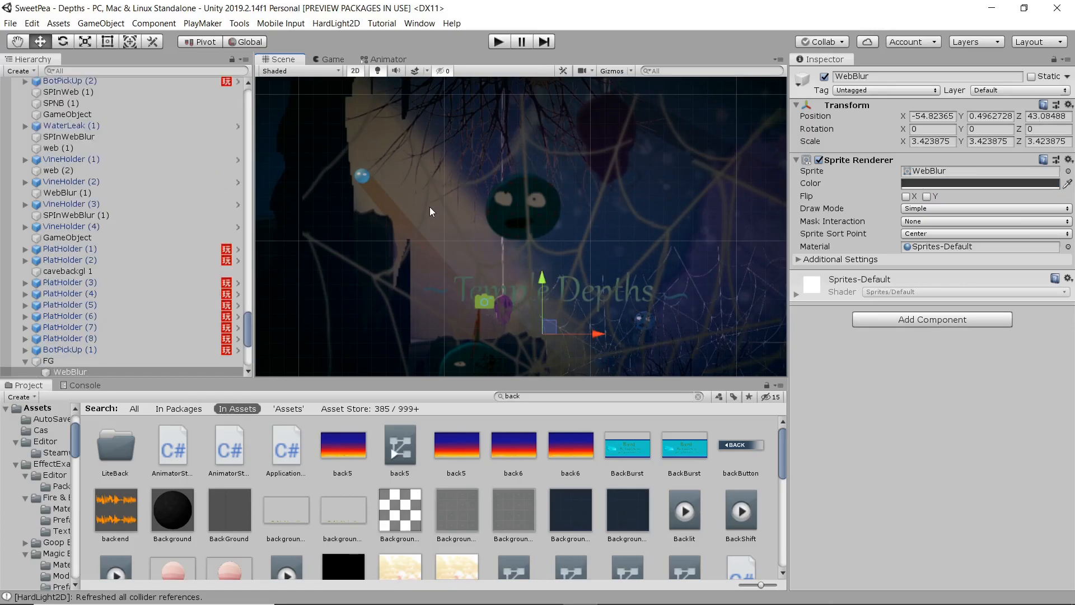
left_click(430, 211)
left_click(430, 211)
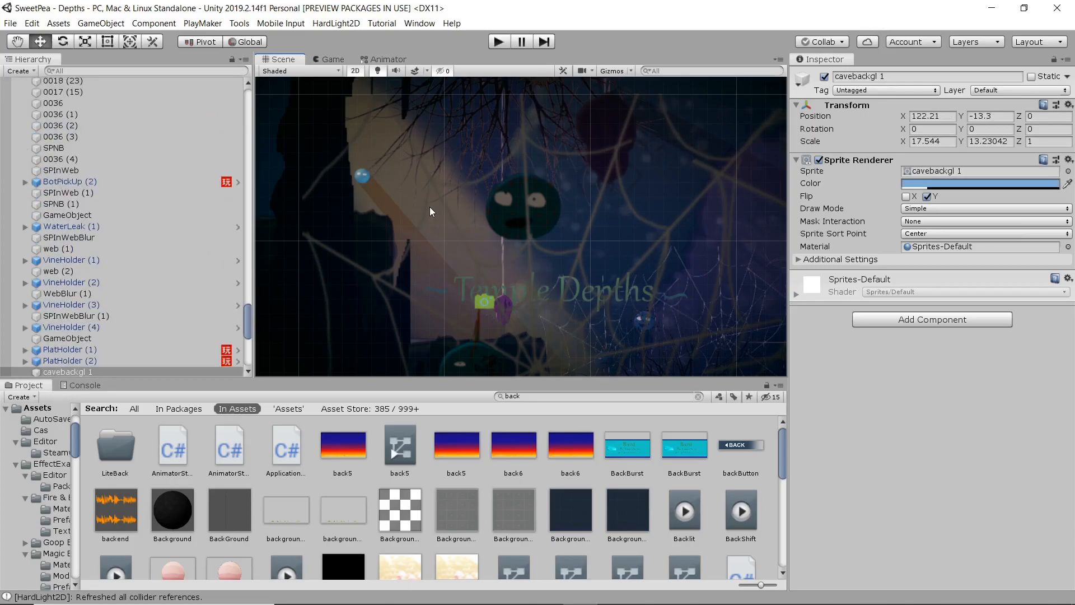
left_click(430, 211)
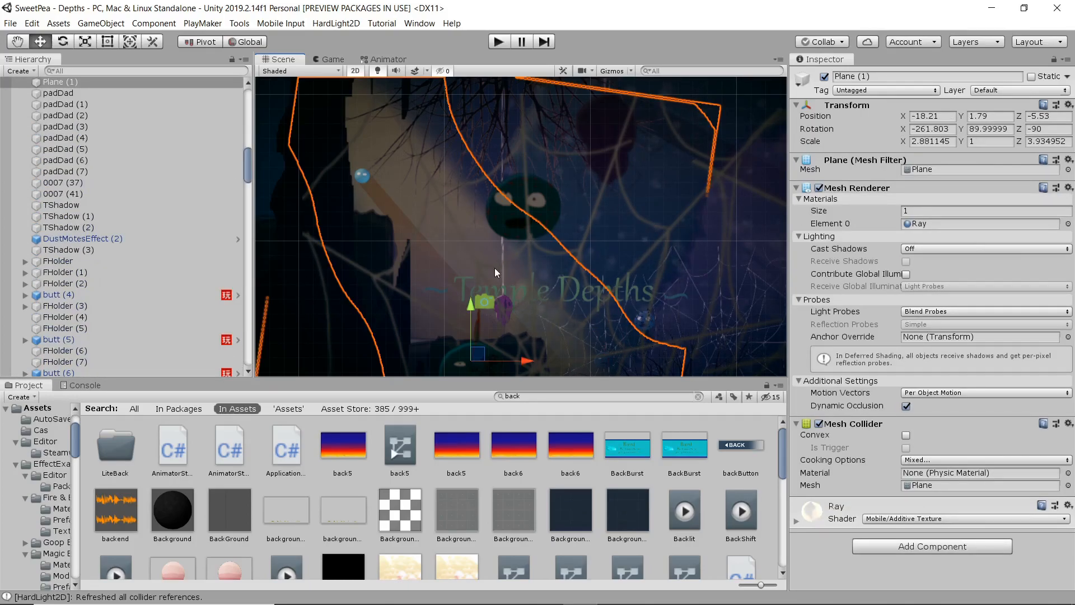
Try moving the Plane (1) light ray away from the cave opening to X 6.23, Y 11.59, and undo the move.
scroll(495, 268, "down", 3)
left_click_drag(484, 325, 727, 203)
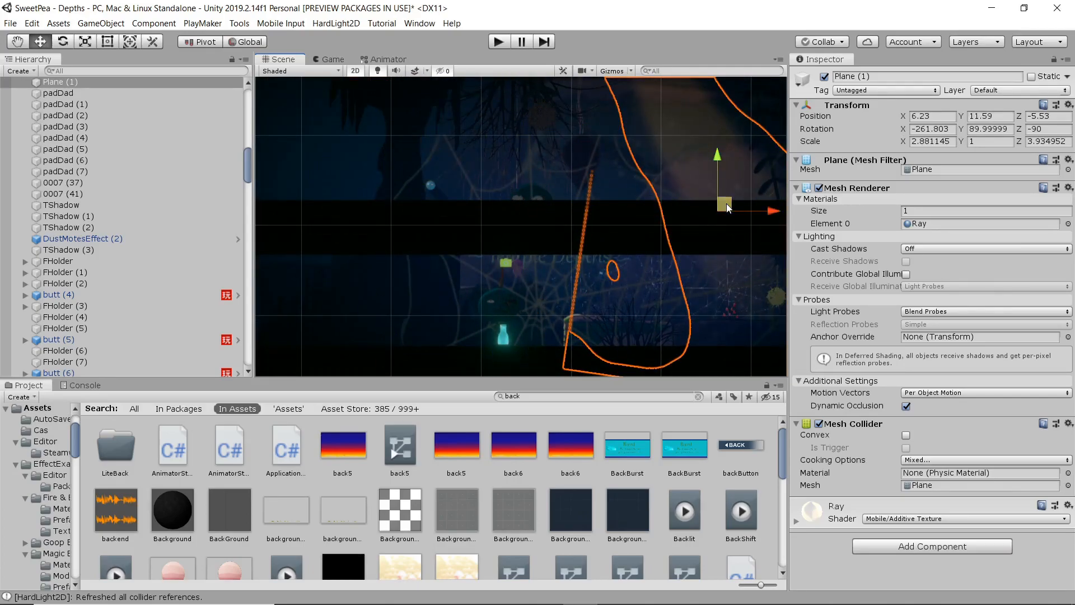
key("ctrl+z")
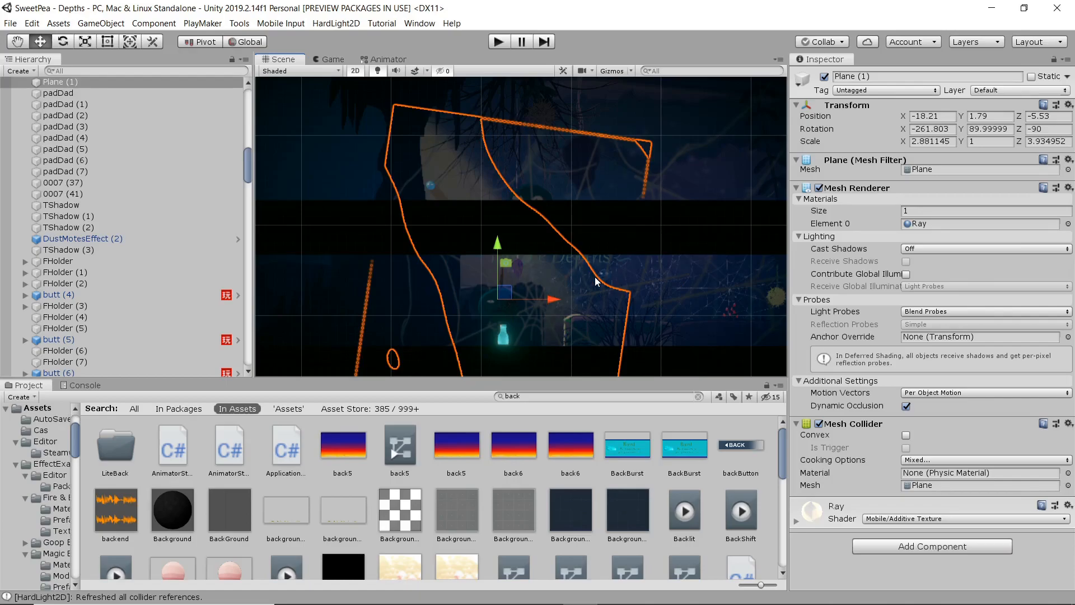
Clear the asset search and look through the Assets folder for the light ray's files.
scroll(540, 311, "up", 1)
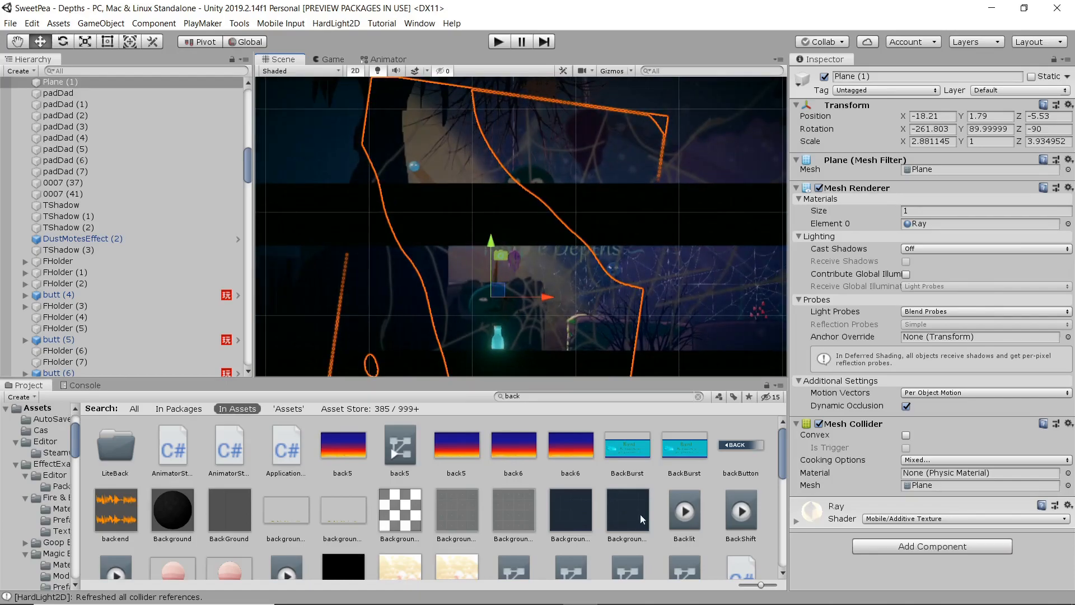
left_click(698, 397)
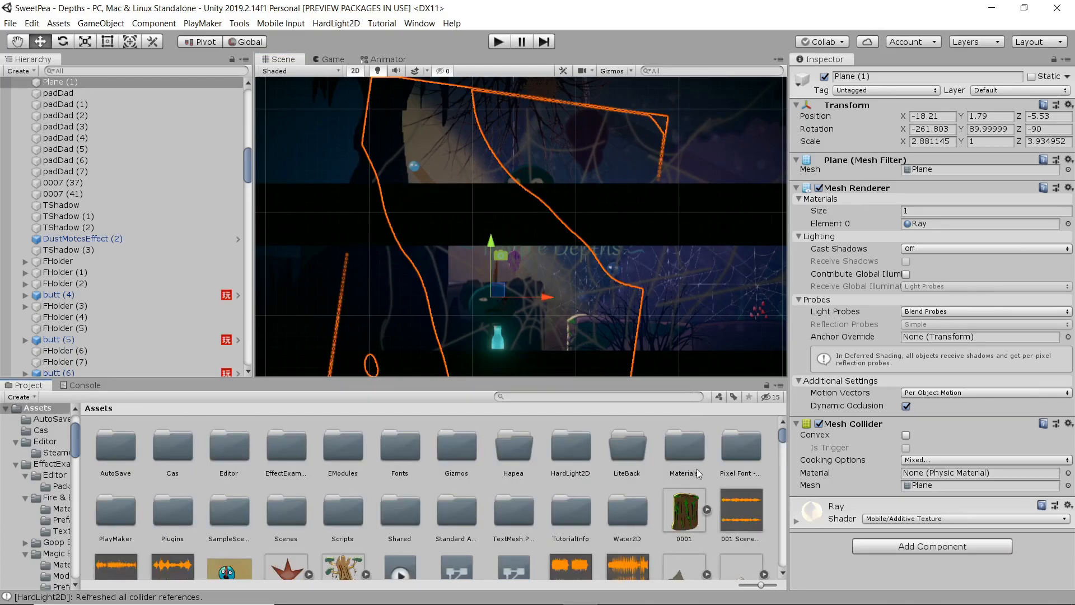
scroll(696, 468, "down", 10)
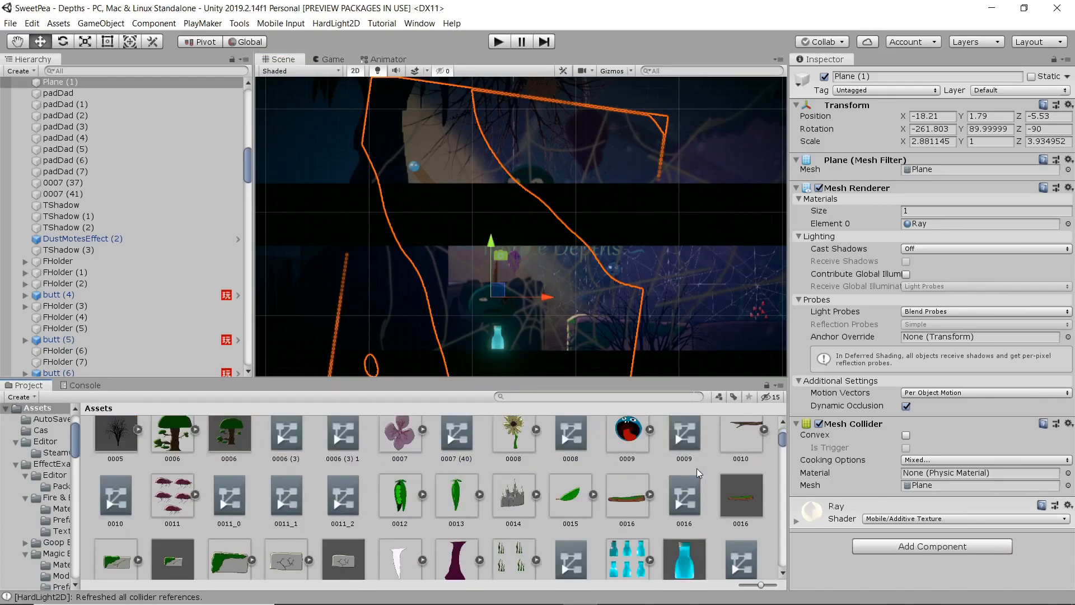
scroll(697, 473, "down", 3)
scroll(697, 473, "down", 5)
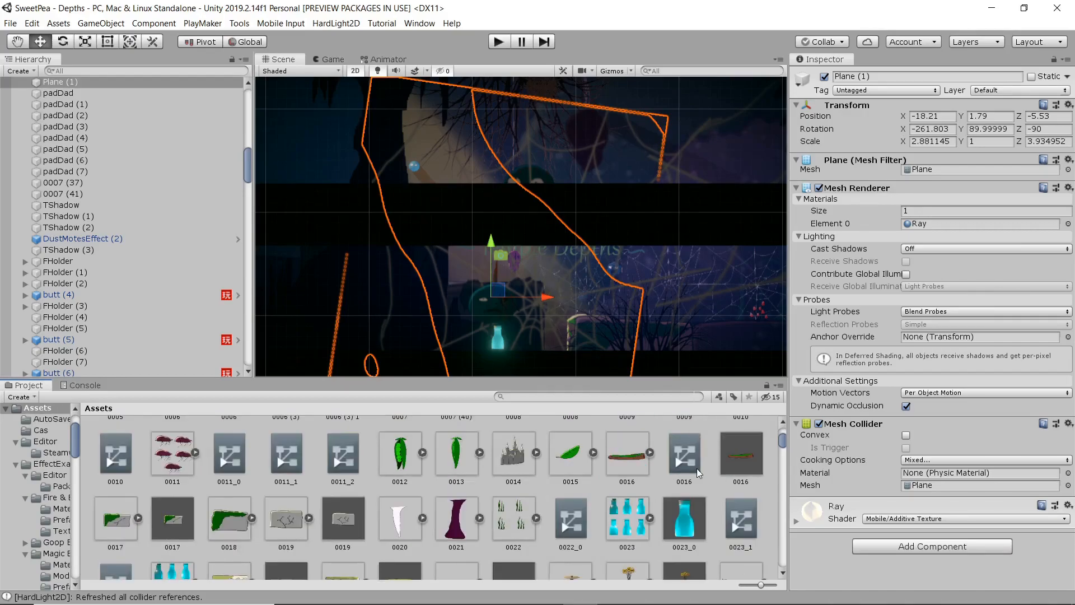
scroll(697, 468, "down", 4)
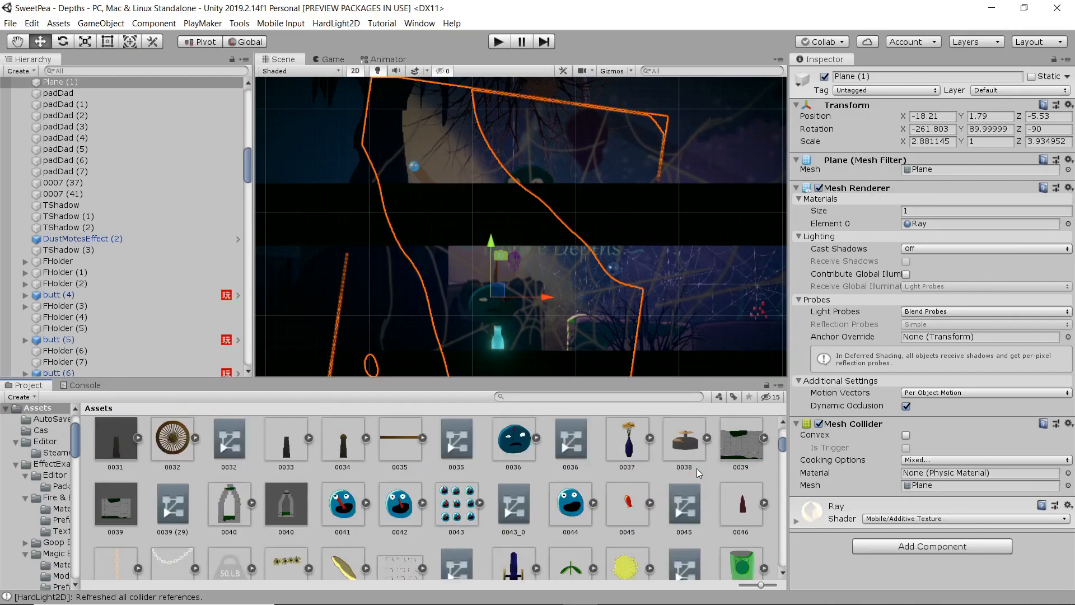
scroll(697, 473, "down", 6)
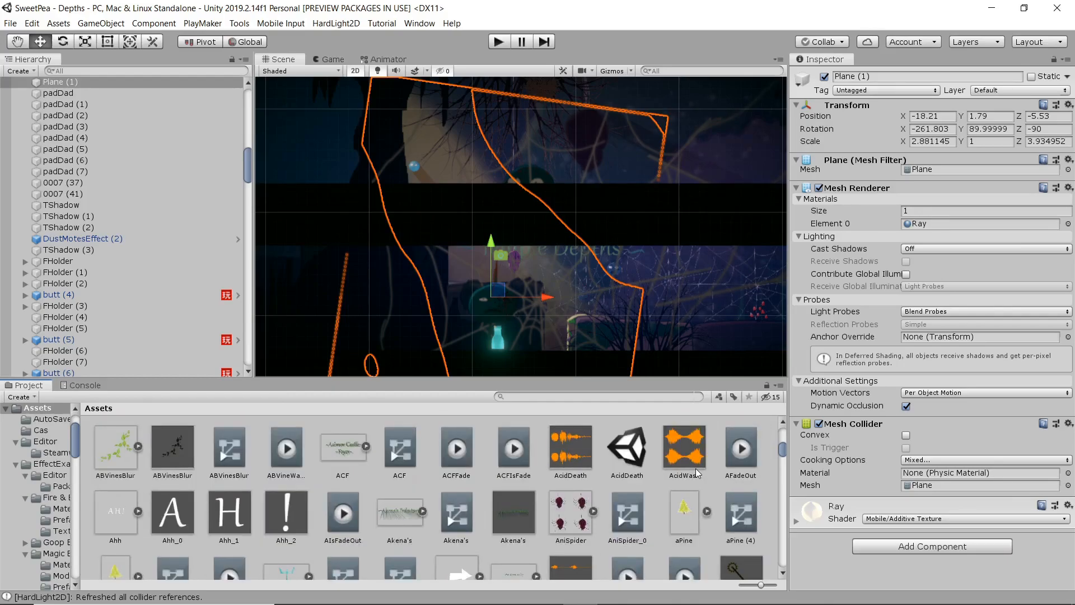
scroll(697, 474, "down", 2)
scroll(696, 468, "down", 5)
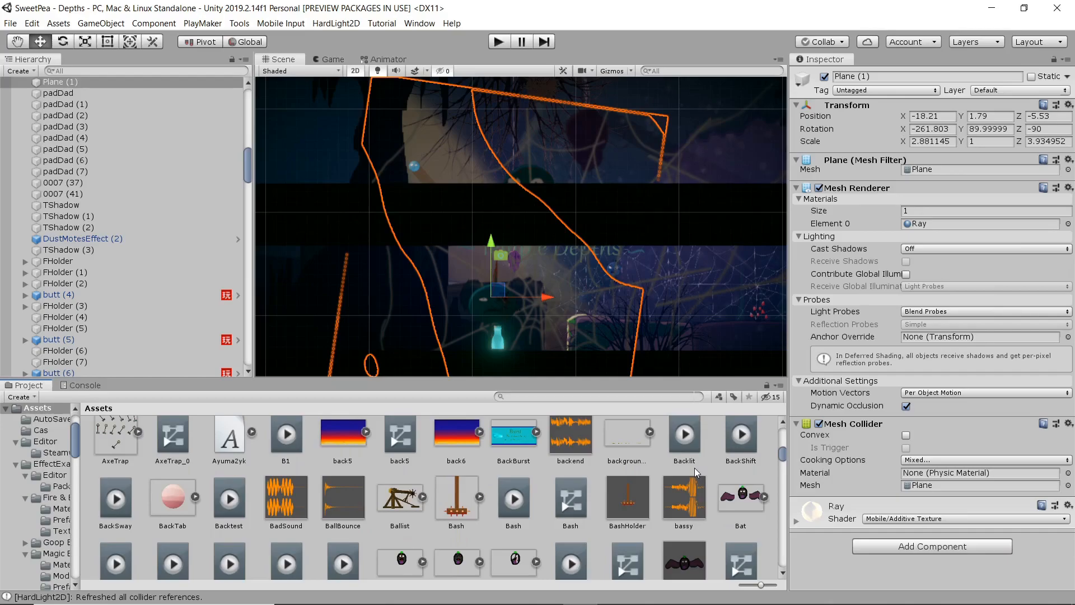
scroll(697, 472, "down", 3)
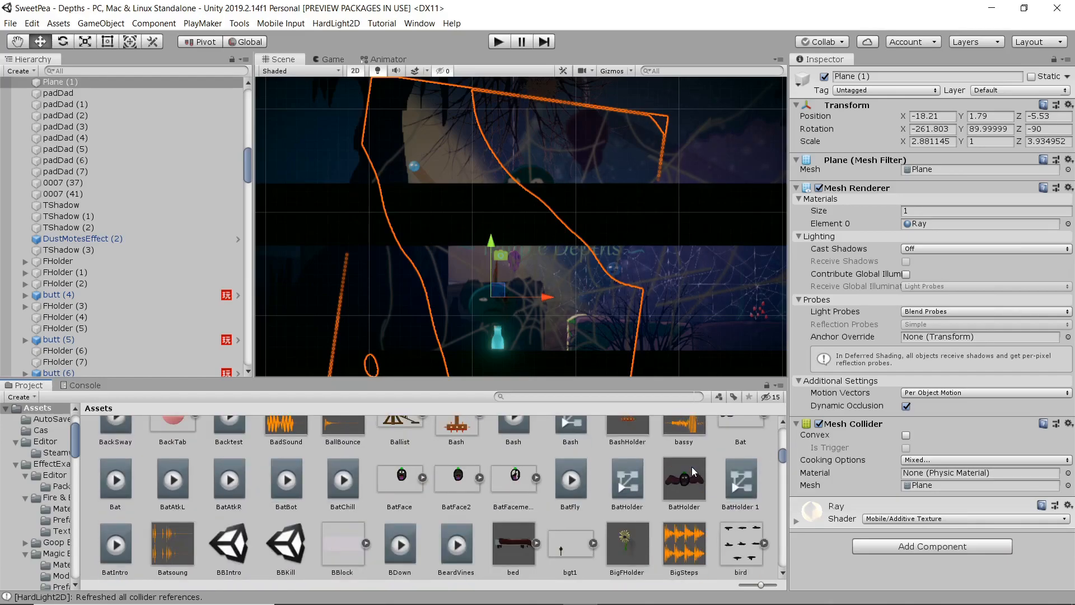
scroll(694, 472, "down", 3)
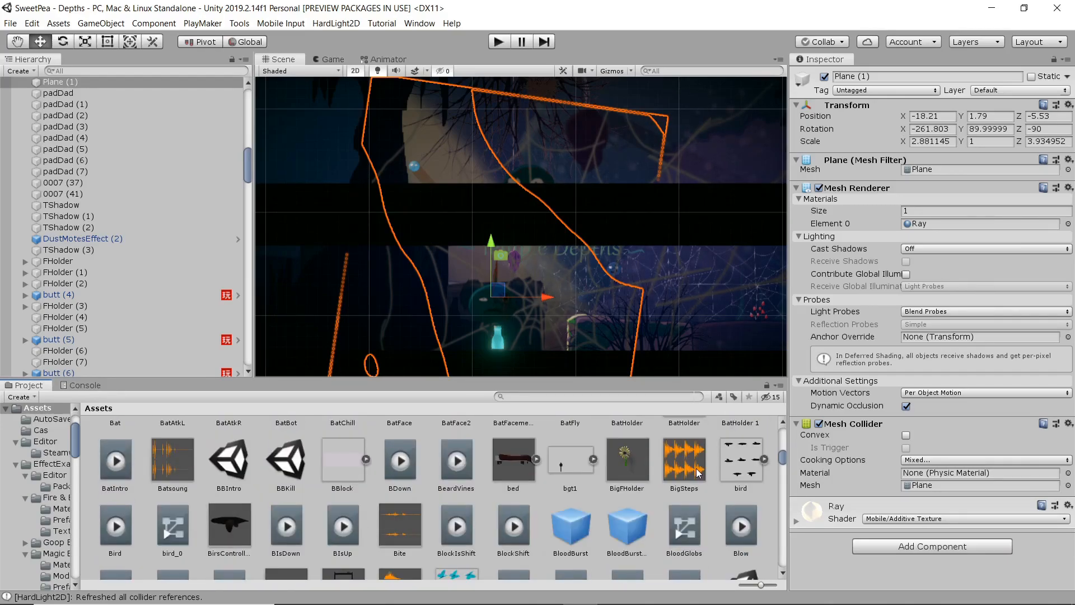
scroll(698, 474, "down", 4)
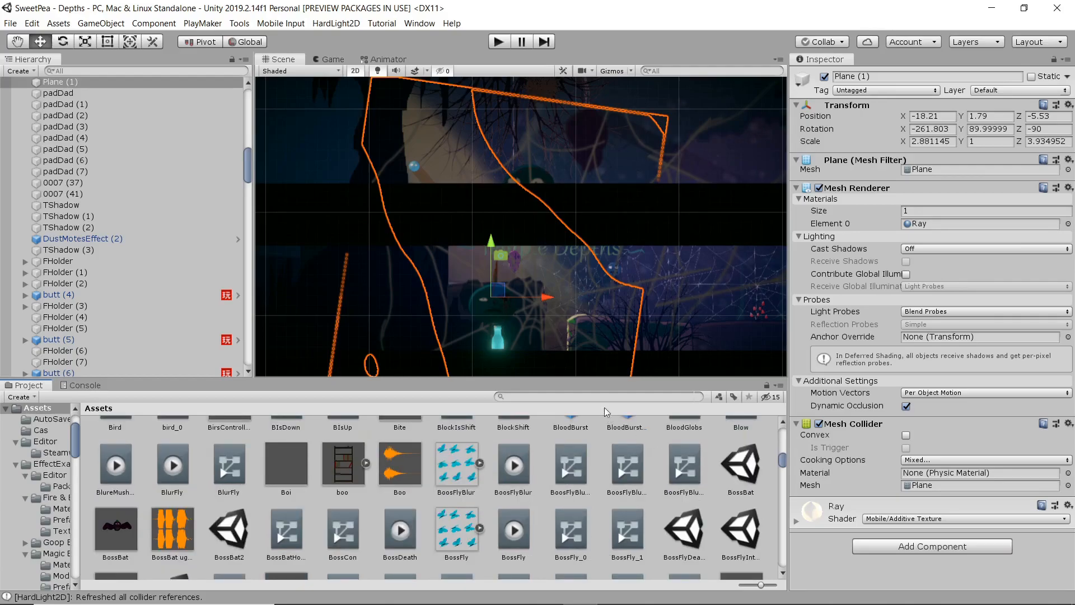
scroll(616, 439, "up", 15)
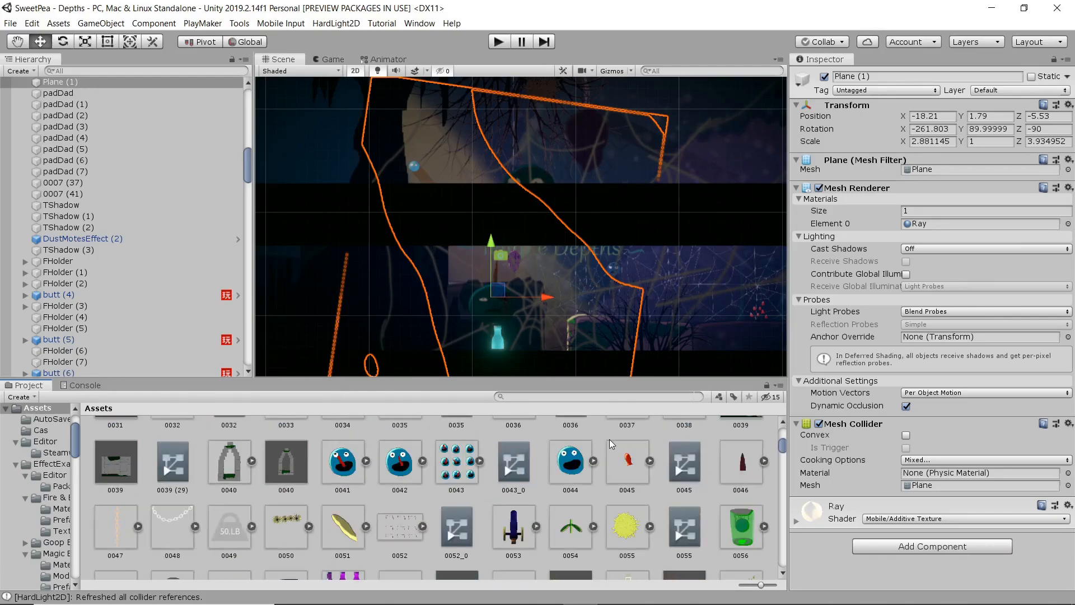
scroll(609, 450, "up", 3)
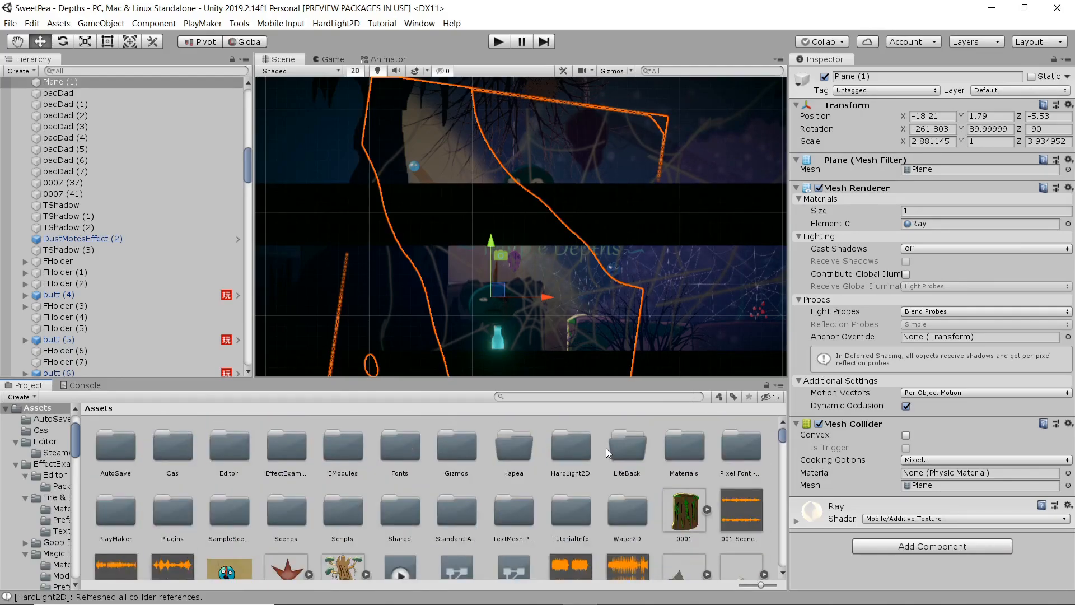
Find the Ray texture through the Ray material in the Materials folder, and bring it into GIMP's back5 image as a layer.
double_click(684, 446)
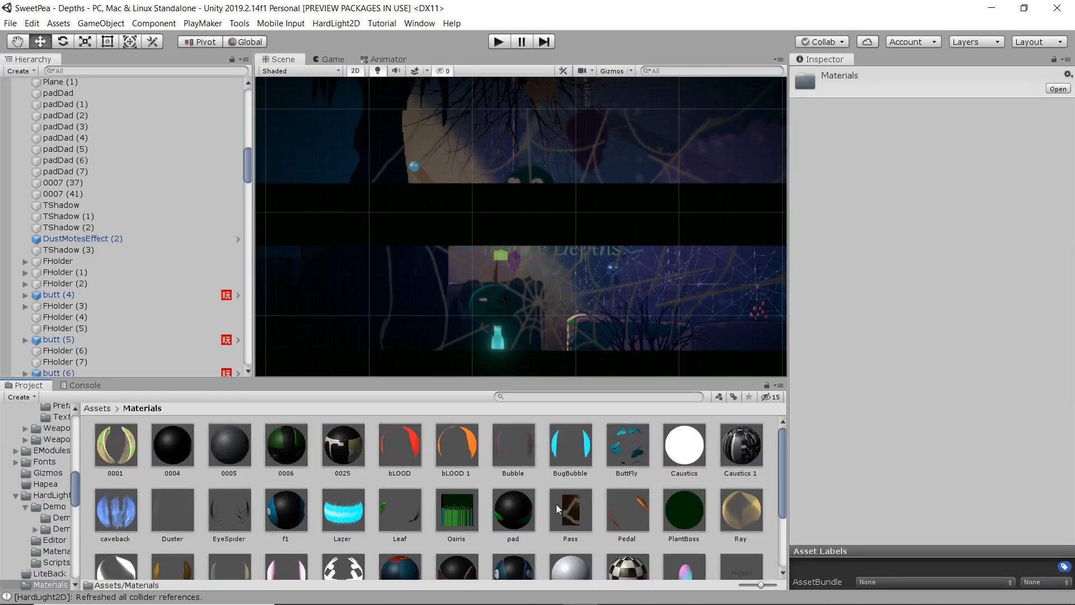
left_click(734, 505)
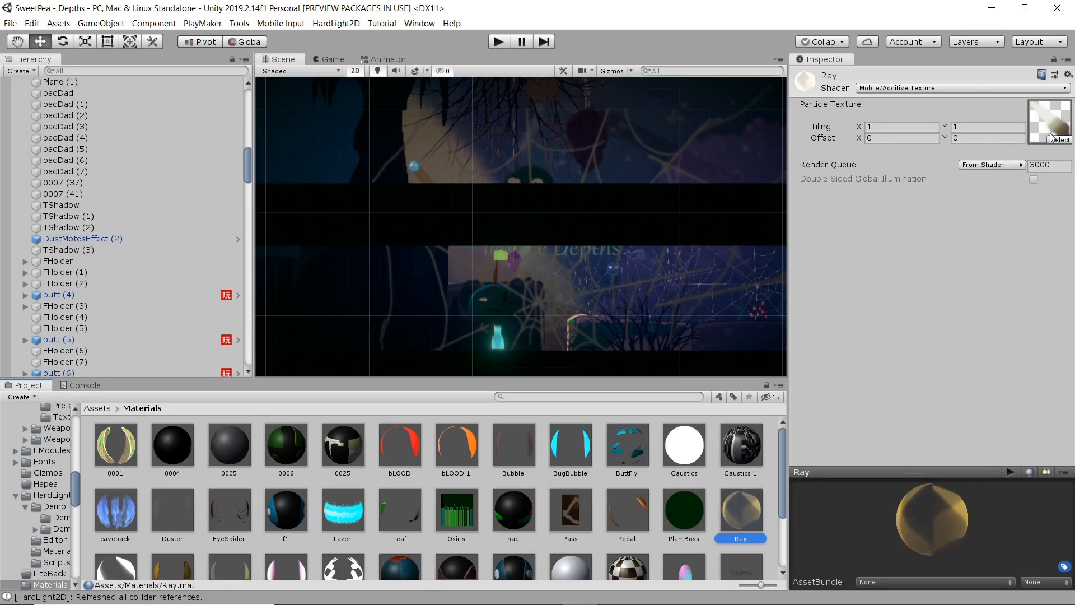
left_click(1049, 124)
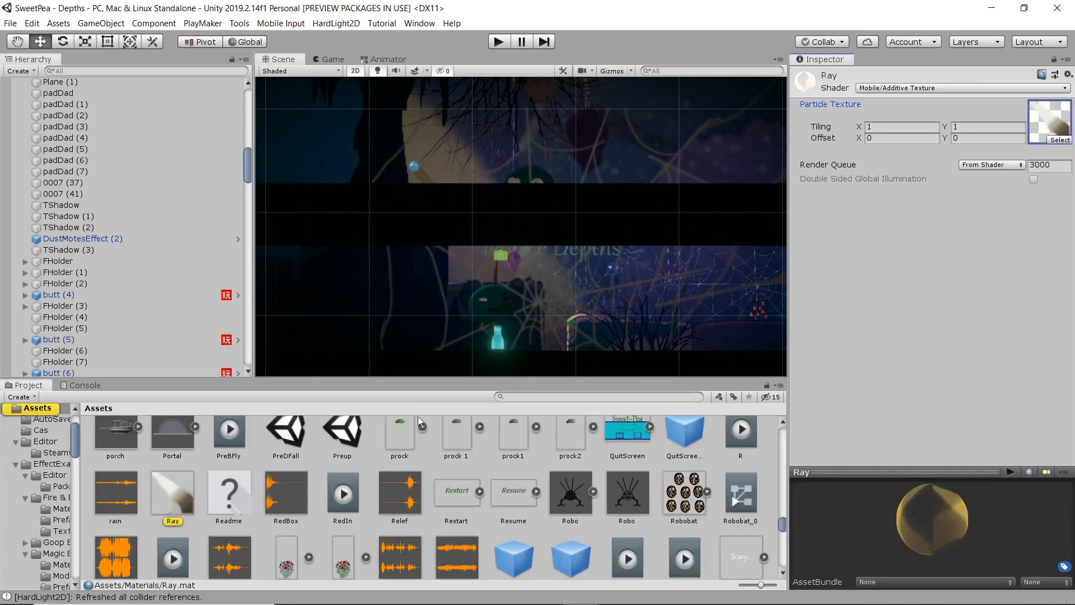
left_click(170, 494)
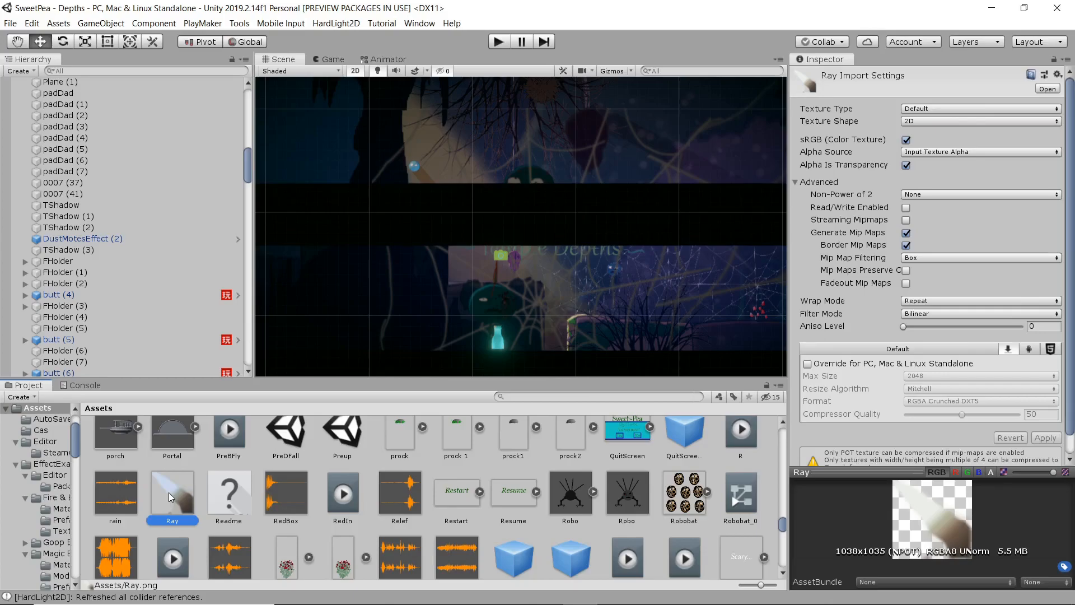
left_click_drag(169, 493, 532, 356)
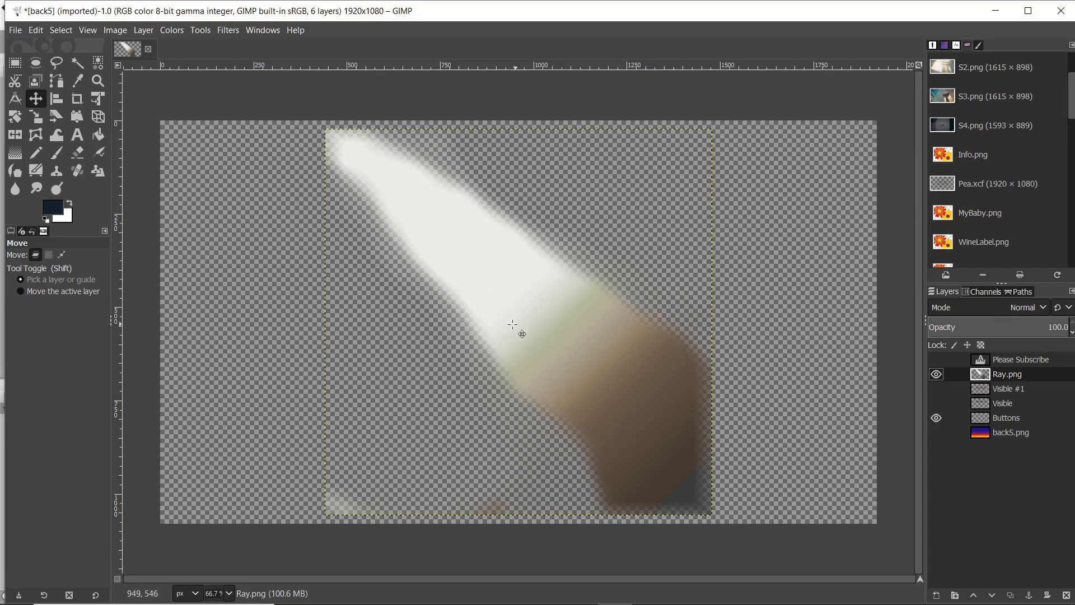
Hide the Ray.png layer and add a new transparent layer above it.
left_click(936, 374)
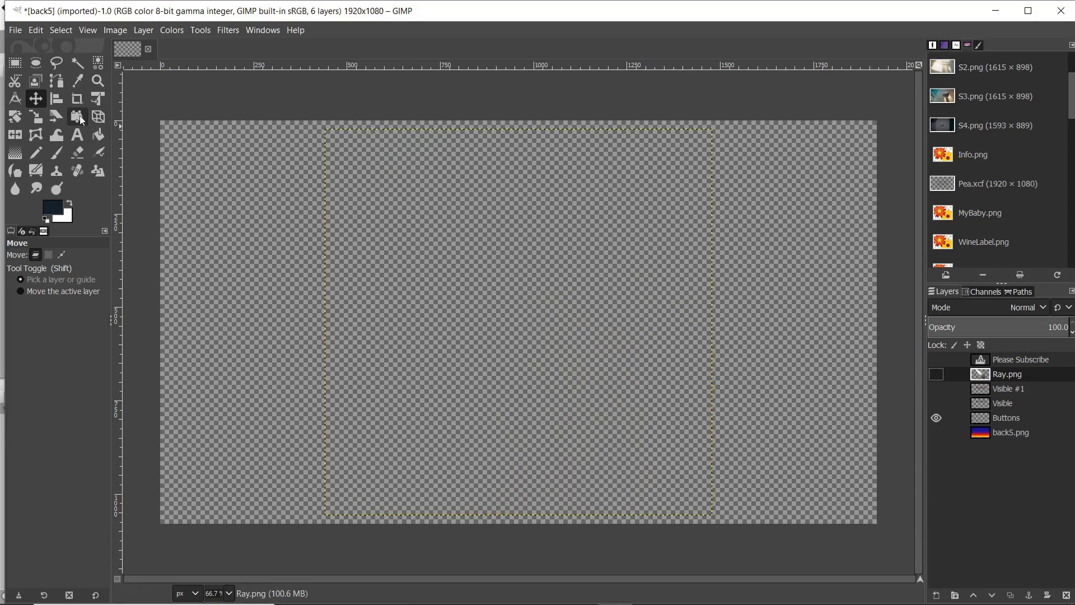
left_click(146, 31)
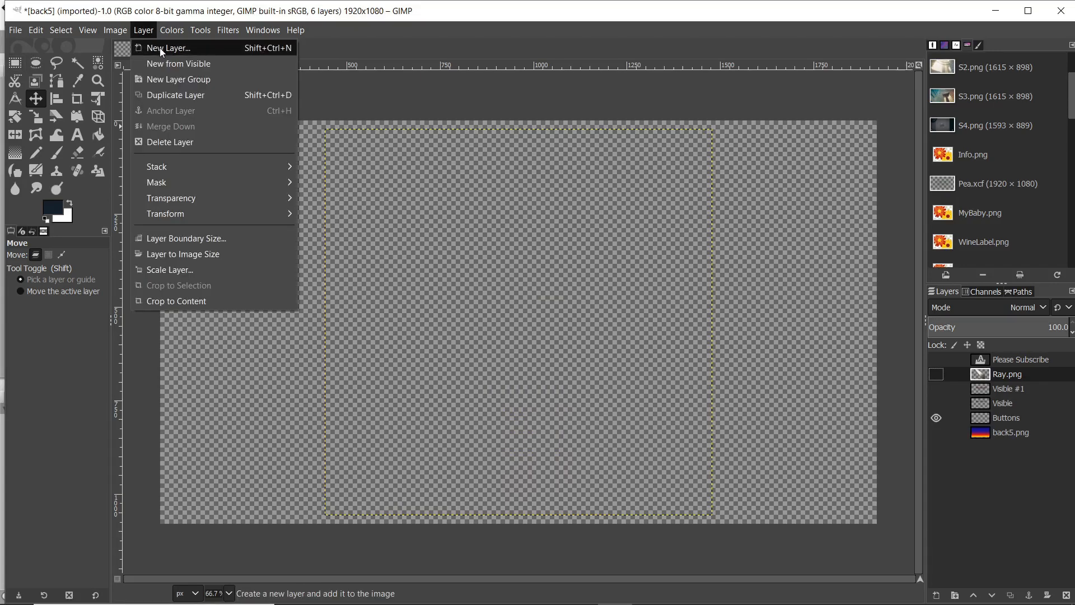
left_click(166, 45)
left_click(636, 480)
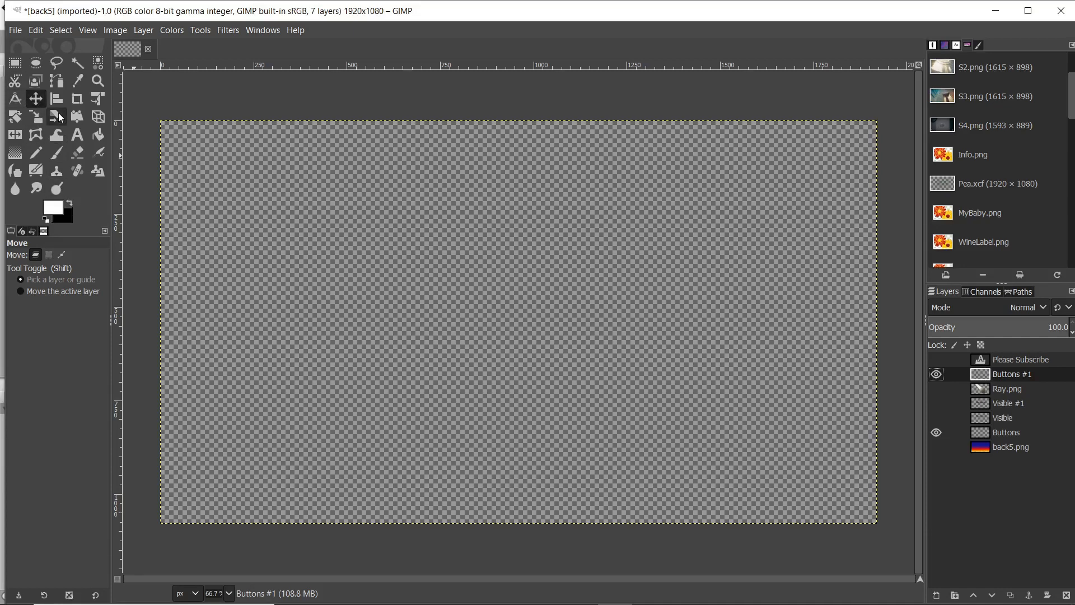
Select a rectangle about 1238 × 885 px on the new layer and fill it with the white foreground colour.
left_click(15, 64)
left_click_drag(318, 166, 780, 496)
right_click(515, 316)
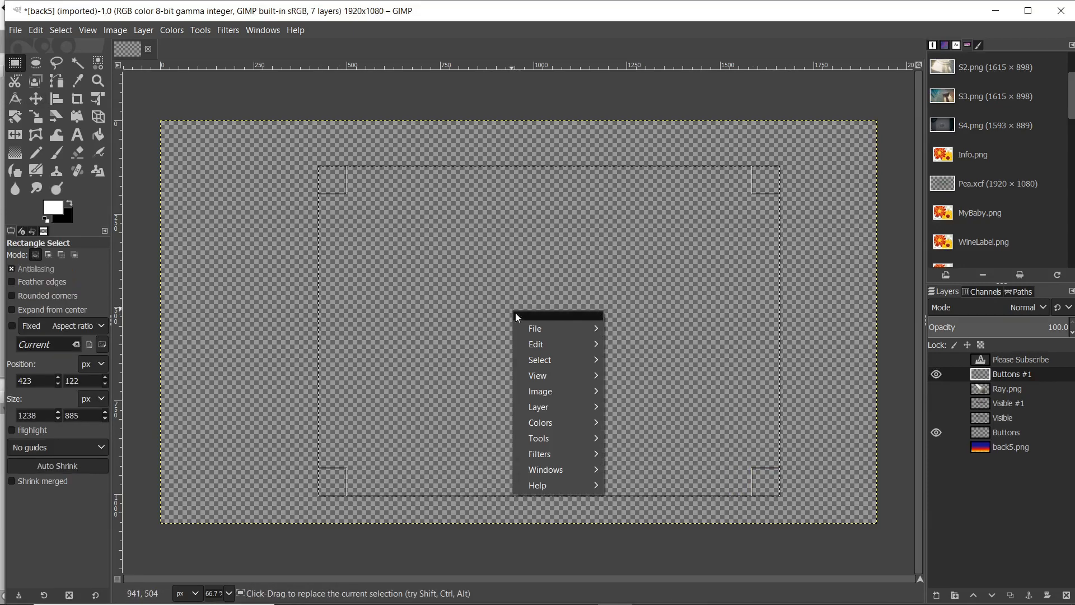
mouse_move(547, 344)
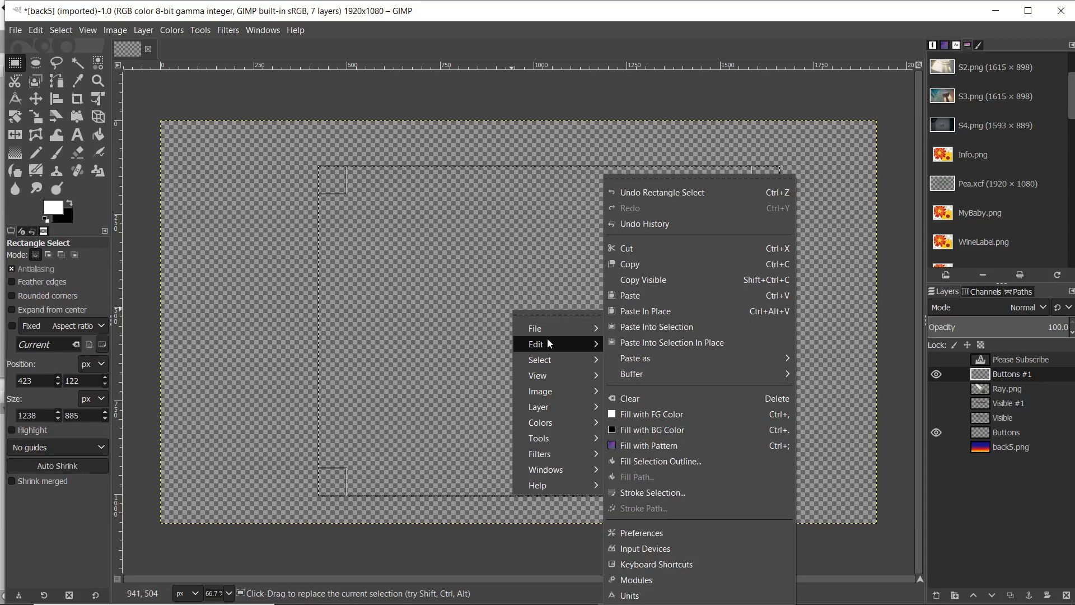
left_click(681, 415)
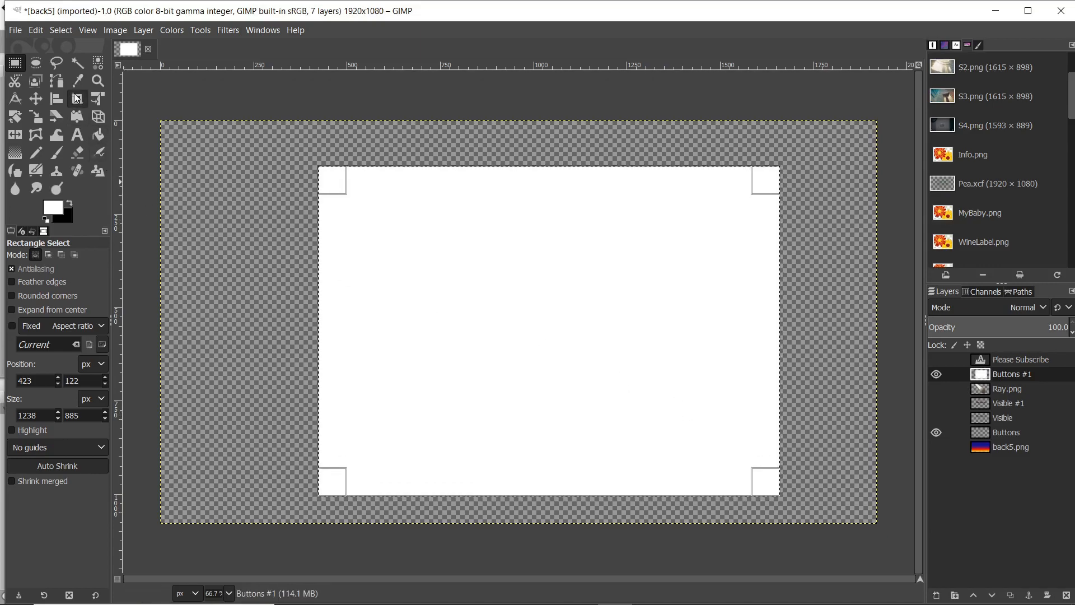
Erase the white rectangle's upper-right and lower-left areas at size 244 and opacity 51.8, setting the brush angle to -0.10.
left_click(78, 152)
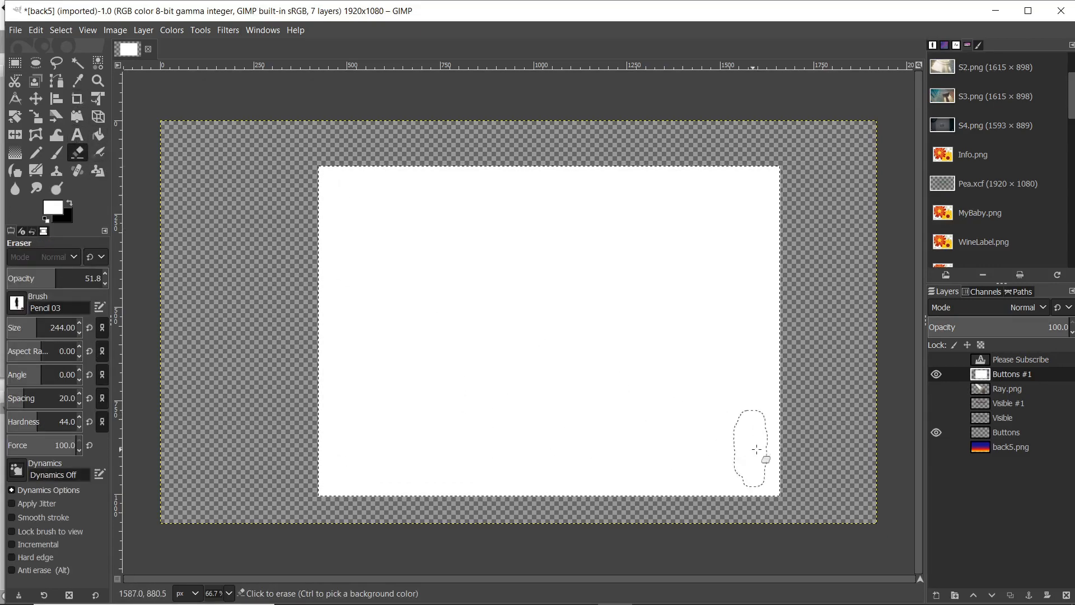
mouse_move(832, 476)
left_mouse_down()
mouse_move(660, 255)
mouse_move(537, 152)
mouse_move(806, 307)
mouse_move(717, 306)
mouse_move(633, 231)
left_mouse_up()
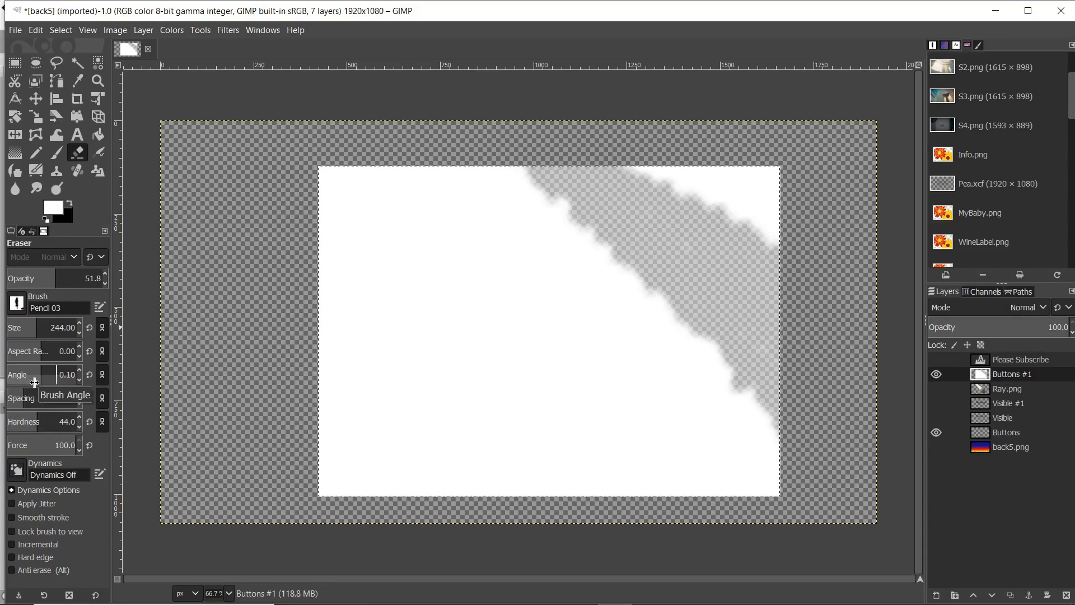
mouse_move(749, 293)
left_mouse_down()
mouse_move(610, 185)
mouse_move(708, 152)
mouse_move(753, 174)
mouse_move(828, 444)
mouse_move(723, 493)
mouse_move(653, 499)
mouse_move(355, 396)
mouse_move(472, 473)
mouse_move(554, 491)
left_mouse_up()
mouse_move(452, 472)
left_mouse_down()
mouse_move(324, 426)
mouse_move(408, 476)
mouse_move(359, 486)
mouse_move(437, 494)
mouse_move(317, 464)
mouse_move(672, 518)
mouse_move(507, 482)
mouse_move(353, 414)
mouse_move(623, 483)
mouse_move(439, 459)
left_mouse_up()
mouse_move(385, 489)
left_mouse_down()
mouse_move(316, 465)
mouse_move(731, 513)
mouse_move(384, 396)
mouse_move(328, 406)
mouse_move(524, 507)
mouse_move(624, 523)
left_mouse_up()
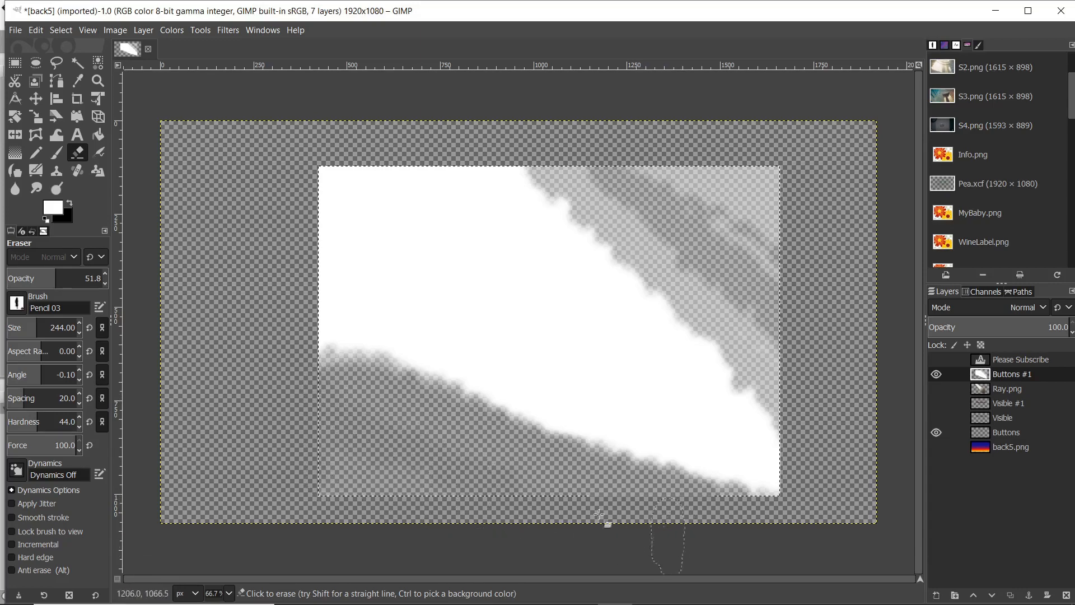
Erase the remains in the upper-right corner and soften the shape's top, left and right edges into a beam.
mouse_move(817, 389)
left_mouse_down()
mouse_move(699, 303)
mouse_move(716, 235)
mouse_move(793, 306)
left_mouse_up()
mouse_move(802, 354)
left_mouse_down()
mouse_move(556, 175)
mouse_move(696, 267)
mouse_move(794, 373)
mouse_move(574, 172)
mouse_move(816, 276)
mouse_move(579, 102)
mouse_move(697, 154)
left_mouse_up()
mouse_move(784, 218)
left_mouse_down()
mouse_move(737, 260)
mouse_move(593, 196)
mouse_move(627, 230)
mouse_move(558, 160)
mouse_move(784, 175)
mouse_move(630, 134)
left_mouse_up()
mouse_move(741, 312)
left_mouse_down()
mouse_move(790, 388)
mouse_move(579, 195)
mouse_move(512, 168)
mouse_move(301, 161)
mouse_move(341, 171)
mouse_move(318, 190)
mouse_move(315, 353)
mouse_move(330, 161)
mouse_move(478, 140)
mouse_move(464, 132)
left_mouse_up()
left_click_drag(381, 144, 553, 159)
left_click_drag(758, 359, 803, 442)
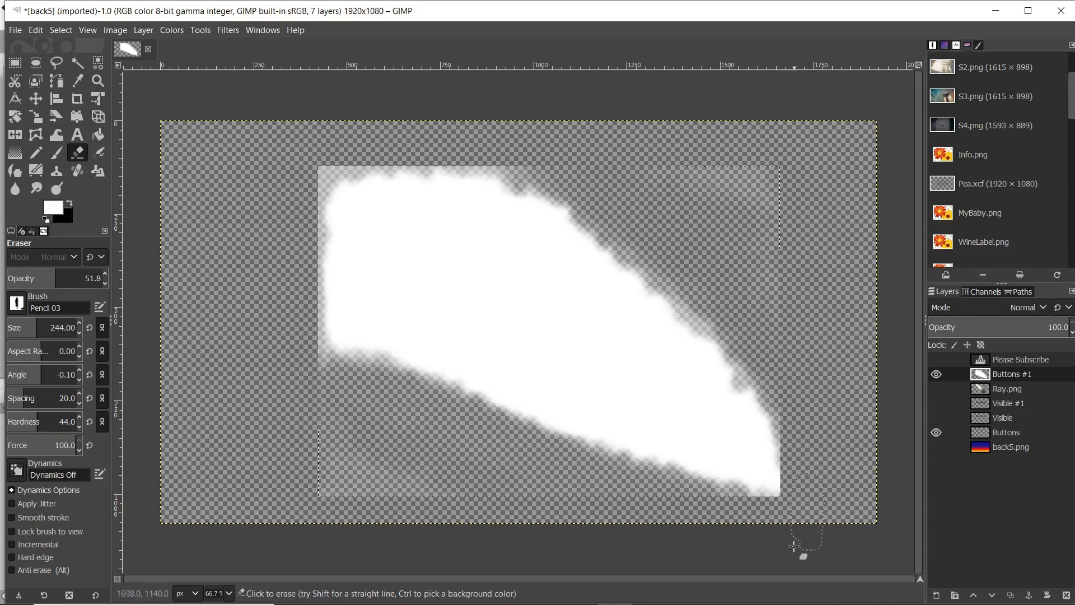
mouse_move(731, 543)
left_mouse_down()
mouse_move(753, 495)
mouse_move(686, 471)
mouse_move(767, 523)
mouse_move(797, 475)
mouse_move(758, 386)
mouse_move(783, 404)
mouse_move(748, 386)
left_mouse_up()
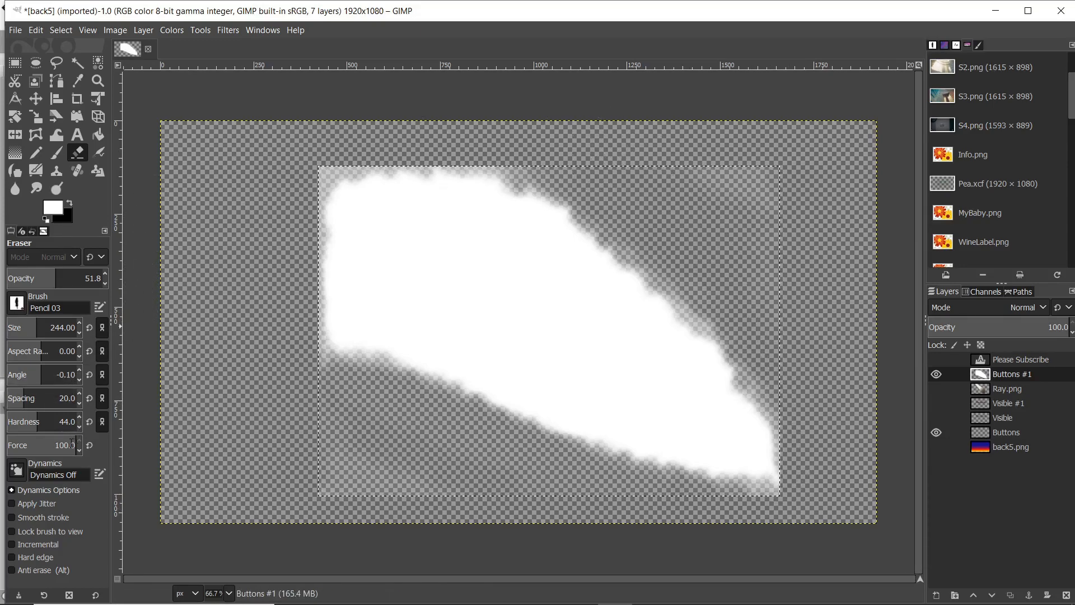
Set the eraser's force to 65, try erasing the beam's upper-left part, and undo the erasing.
left_click_drag(39, 445, 52, 445)
mouse_move(311, 209)
left_mouse_down()
mouse_move(404, 175)
mouse_move(339, 176)
left_mouse_up()
mouse_move(273, 236)
left_mouse_down()
mouse_move(465, 191)
mouse_move(336, 275)
mouse_move(496, 165)
mouse_move(414, 263)
mouse_move(201, 309)
left_mouse_up()
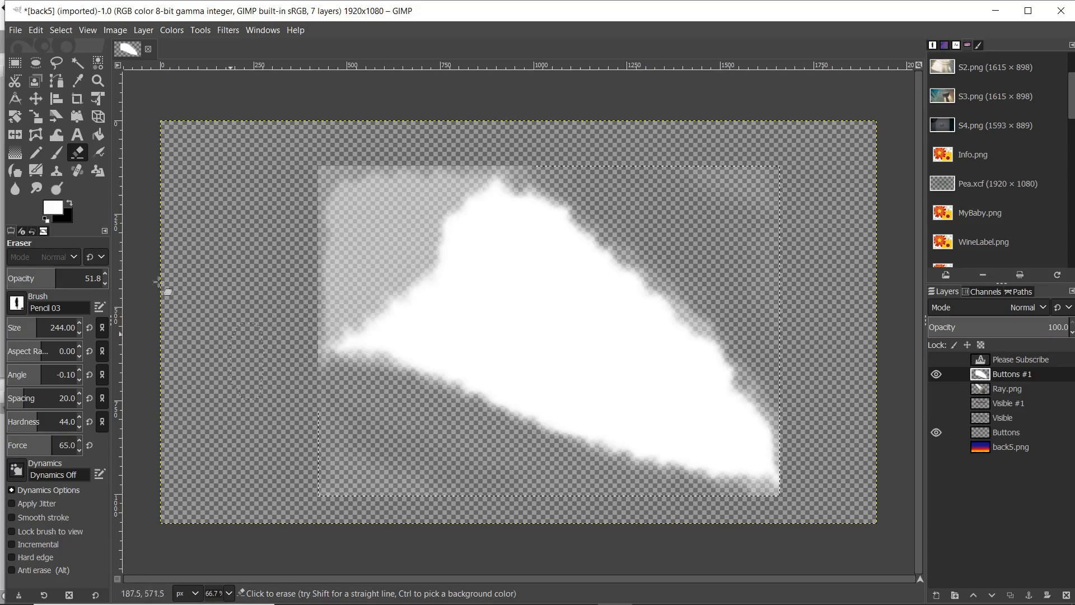
left_click(37, 30)
left_click(45, 46)
Fade the beam's upper-left half with a lower eraser opacity, and its middle section with the opacity set to 6.9.
left_click_drag(52, 279, 26, 281)
mouse_move(338, 241)
left_mouse_down()
mouse_move(420, 180)
mouse_move(487, 152)
mouse_move(360, 263)
mouse_move(347, 296)
mouse_move(456, 245)
mouse_move(420, 304)
mouse_move(435, 327)
mouse_move(569, 240)
mouse_move(444, 277)
left_mouse_up()
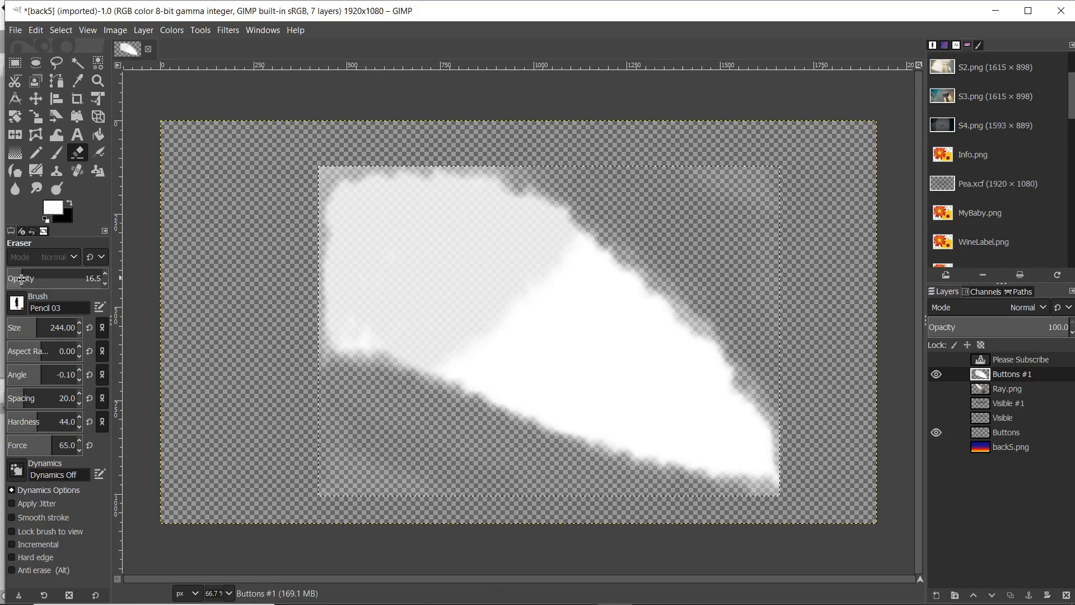
left_click_drag(17, 278, 9, 280)
left_click_drag(1043, 299, 1007, 315)
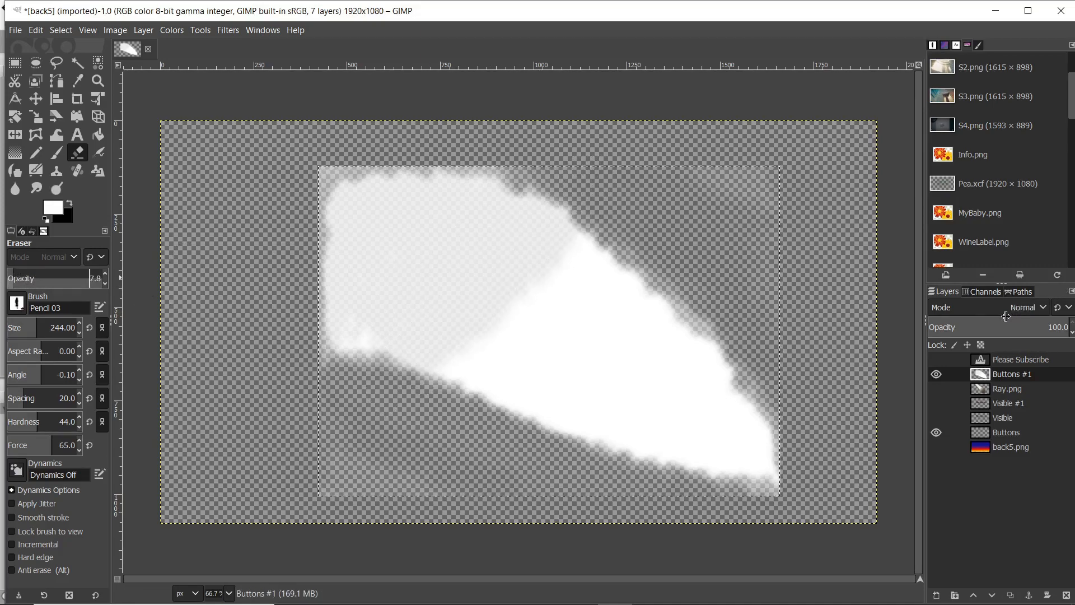
mouse_move(433, 424)
left_mouse_down()
mouse_move(595, 284)
mouse_move(587, 278)
mouse_move(413, 407)
mouse_move(655, 305)
mouse_move(534, 412)
mouse_move(698, 298)
mouse_move(552, 460)
left_mouse_up()
mouse_move(684, 309)
left_mouse_down()
mouse_move(549, 381)
mouse_move(552, 288)
left_mouse_up()
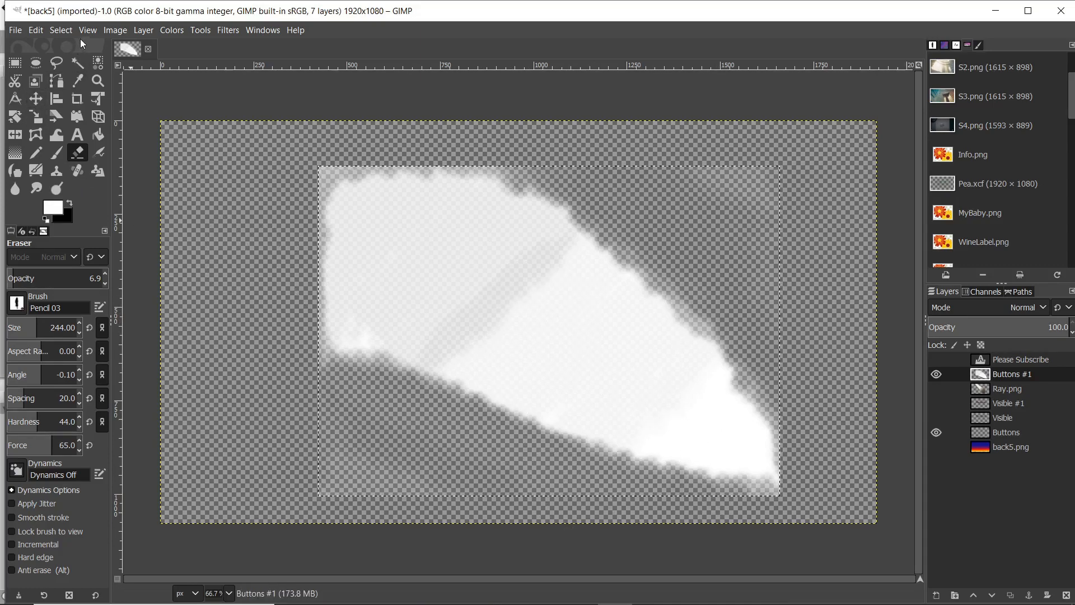
Start the Colorize adjustment on the Buttons #1 layer and pick the blue 2500b4 as the beam's colour.
left_click(164, 28)
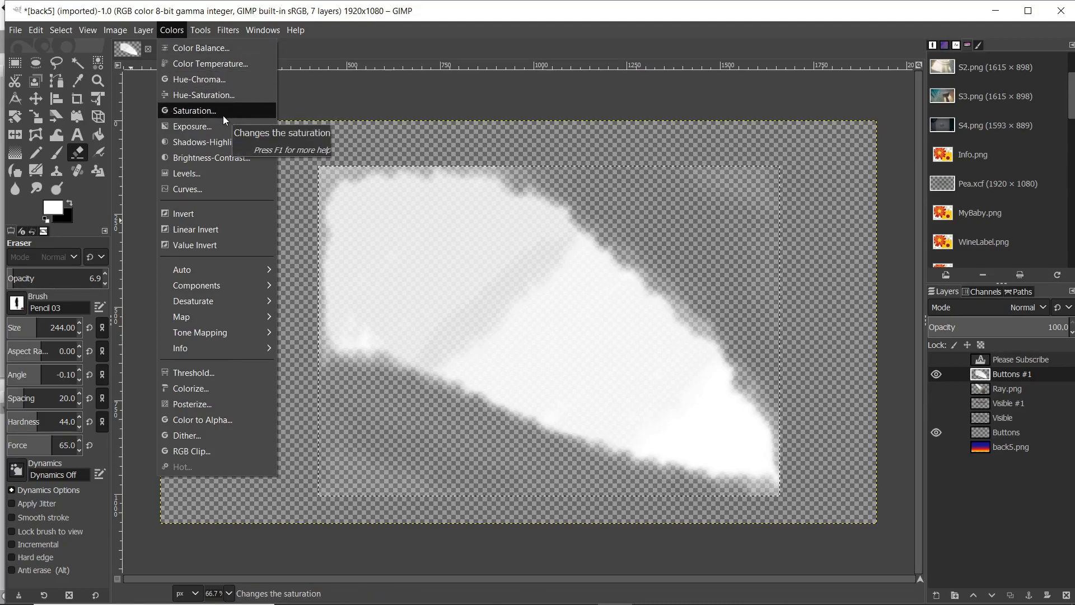
left_click(190, 388)
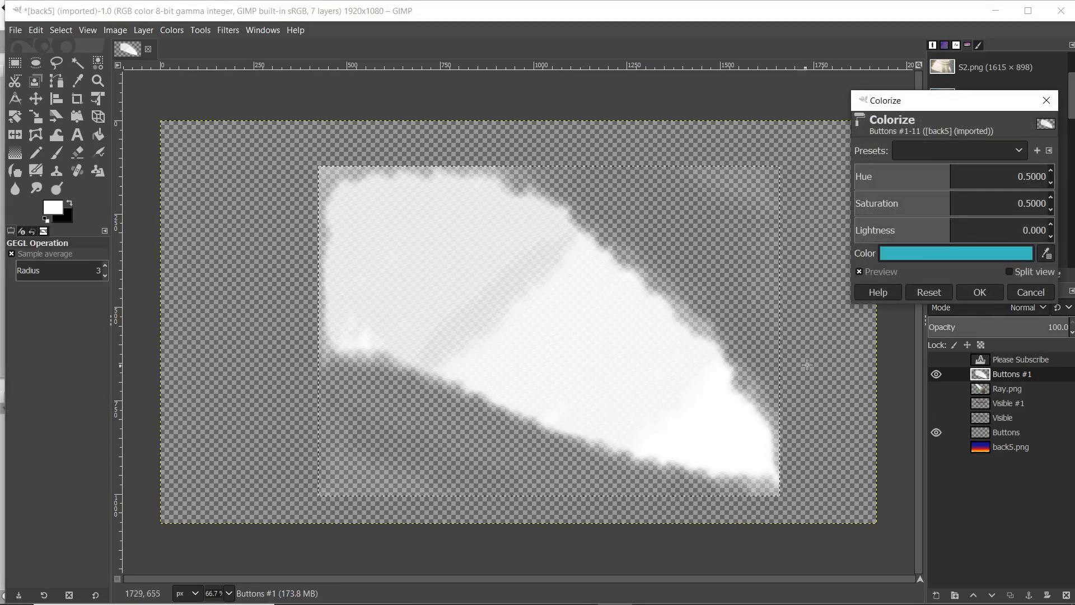
left_click_drag(951, 177, 989, 179)
left_click(956, 251)
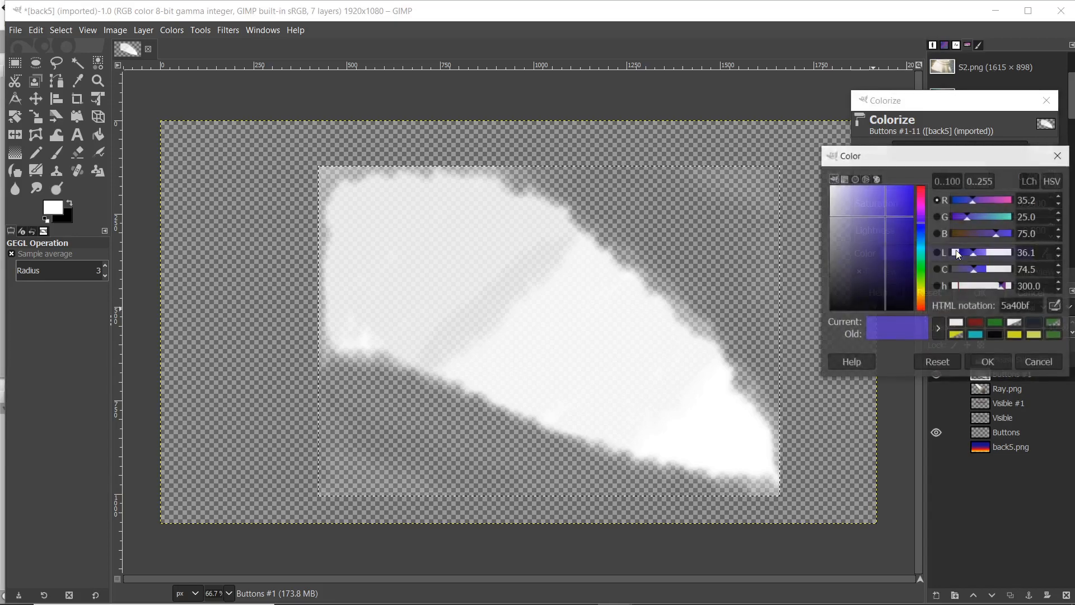
left_click(896, 196)
left_click_drag(908, 209, 925, 226)
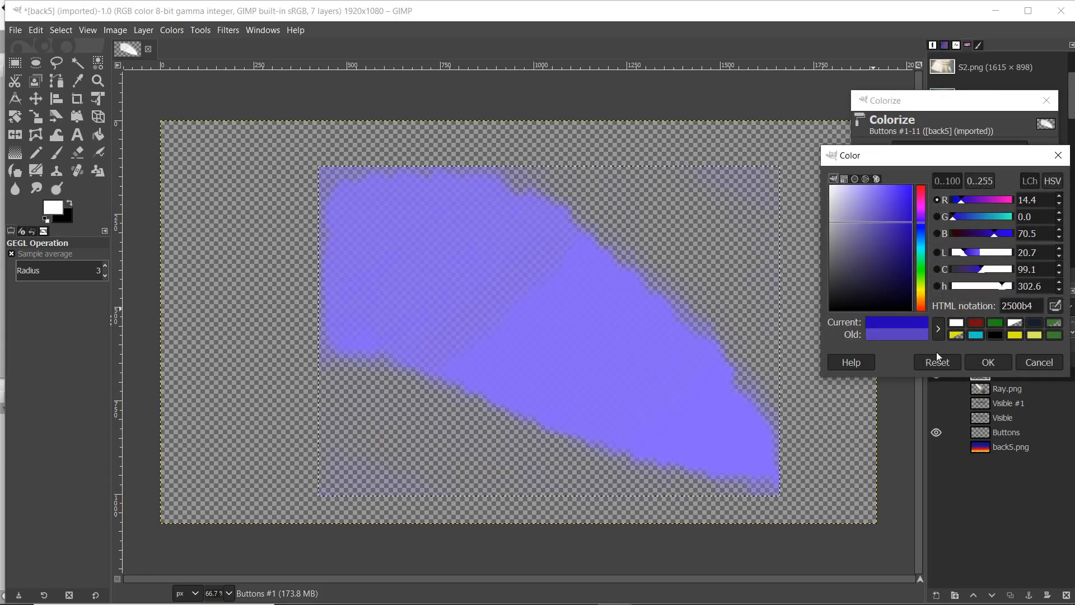
left_click(987, 363)
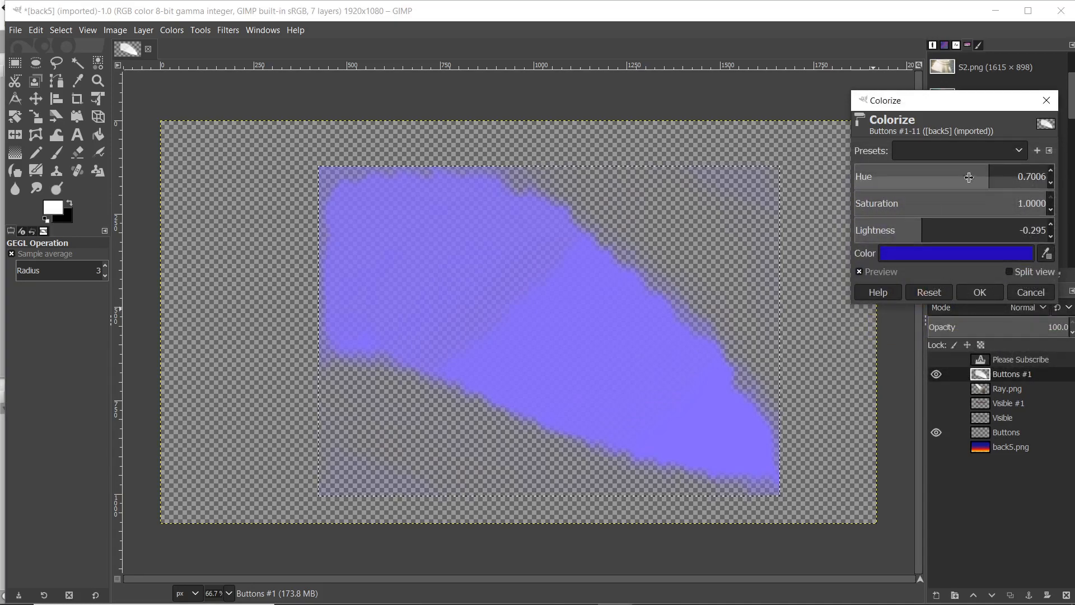
Change the beam's colorizing to pale yellow with hue 0.1744, saturation 0.6047 and lightness -0.227, and apply it.
left_click_drag(982, 178, 885, 179)
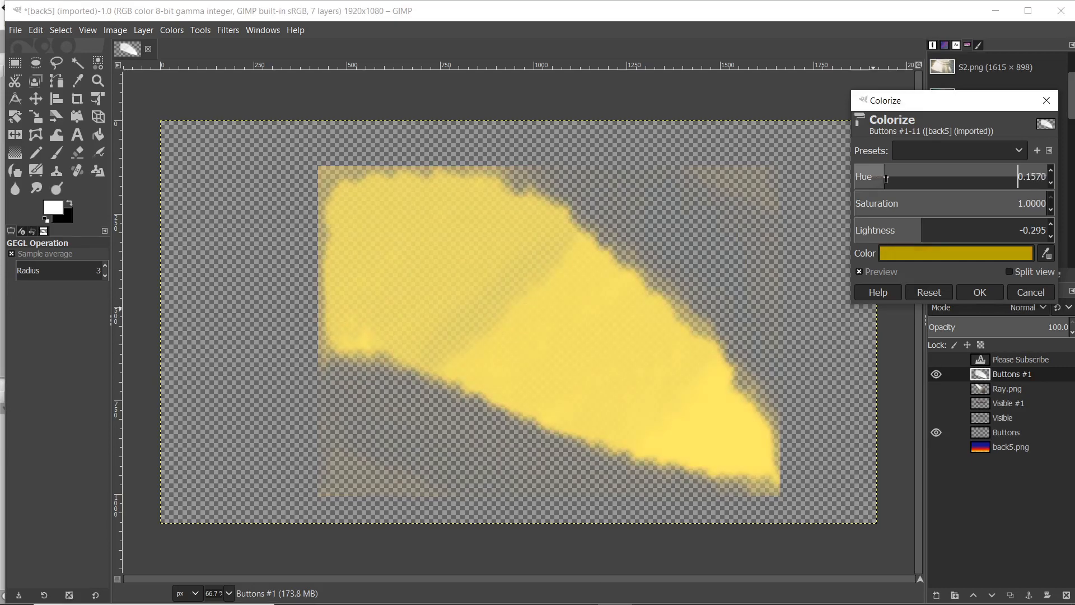
left_click(974, 205)
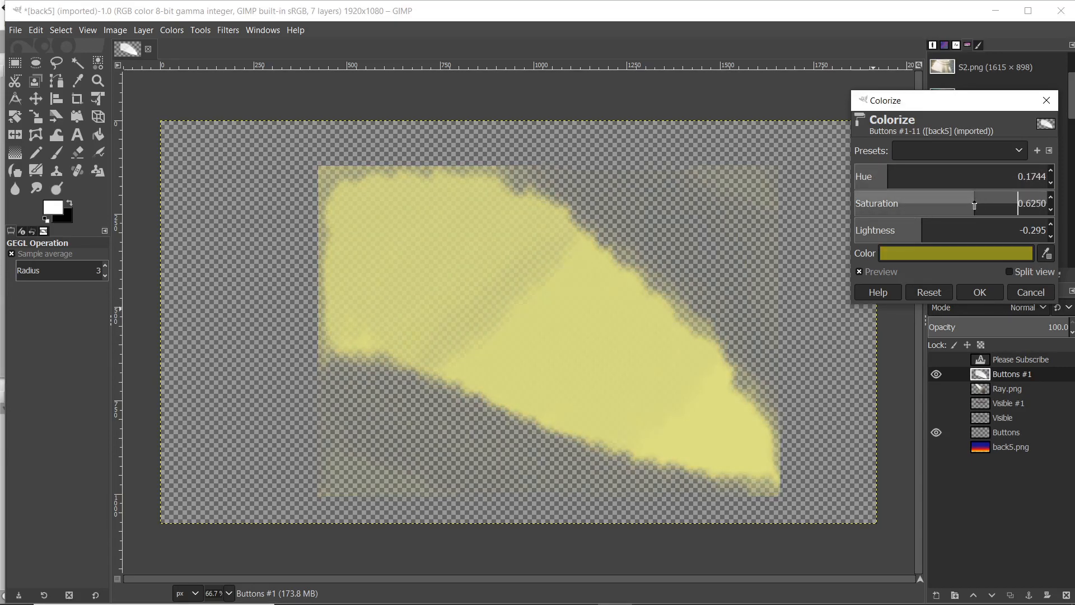
mouse_move(922, 230)
left_mouse_down()
mouse_move(984, 230)
mouse_move(928, 230)
left_mouse_up()
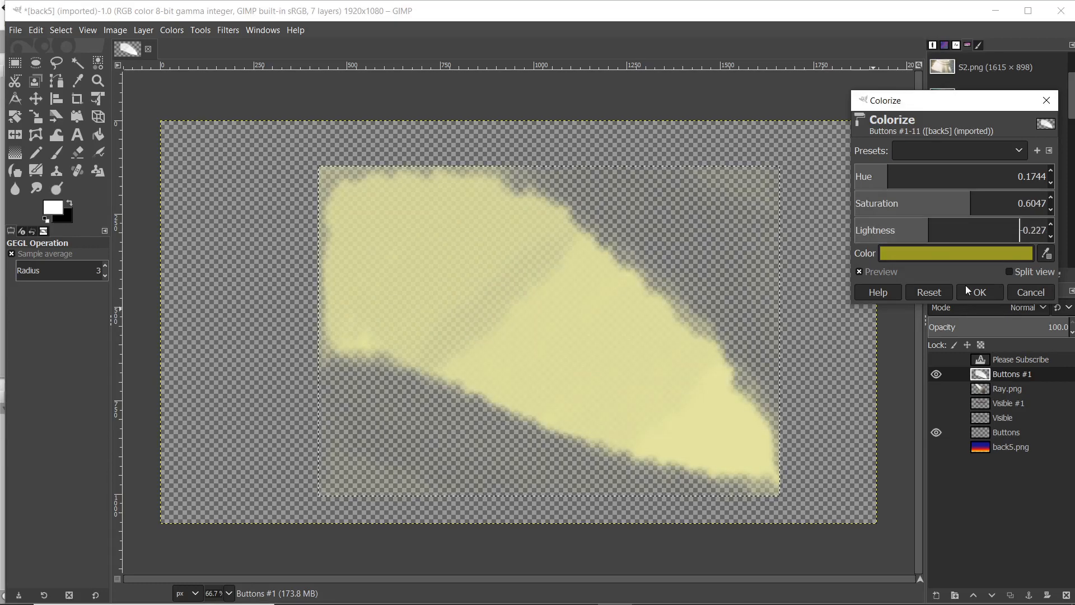
left_click(976, 292)
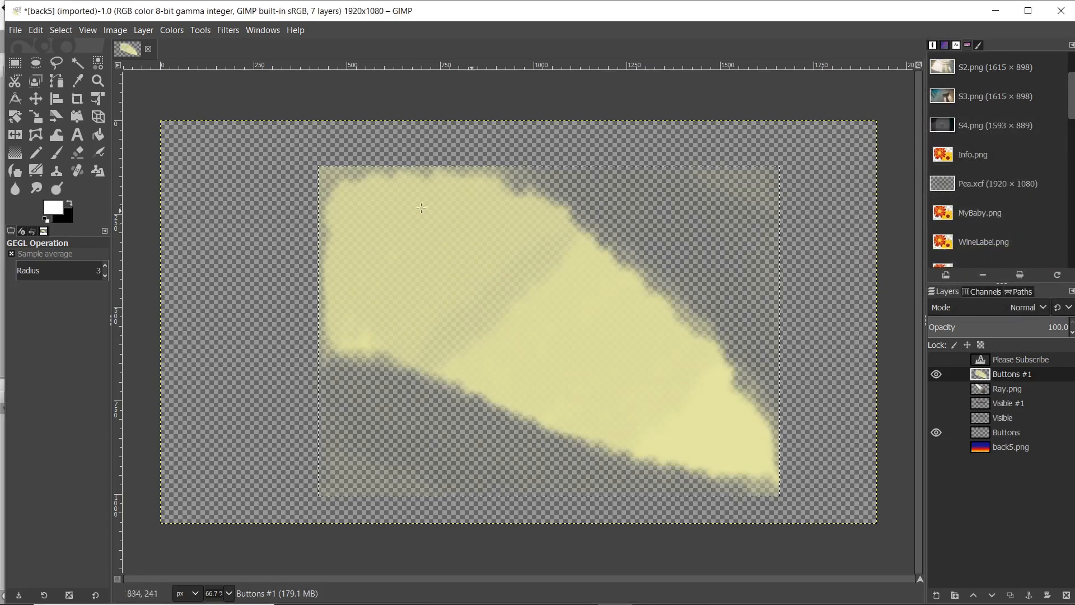
Rotate the yellow beam -179.97 degrees about its centre so its narrow end points to the upper left.
left_click(18, 118)
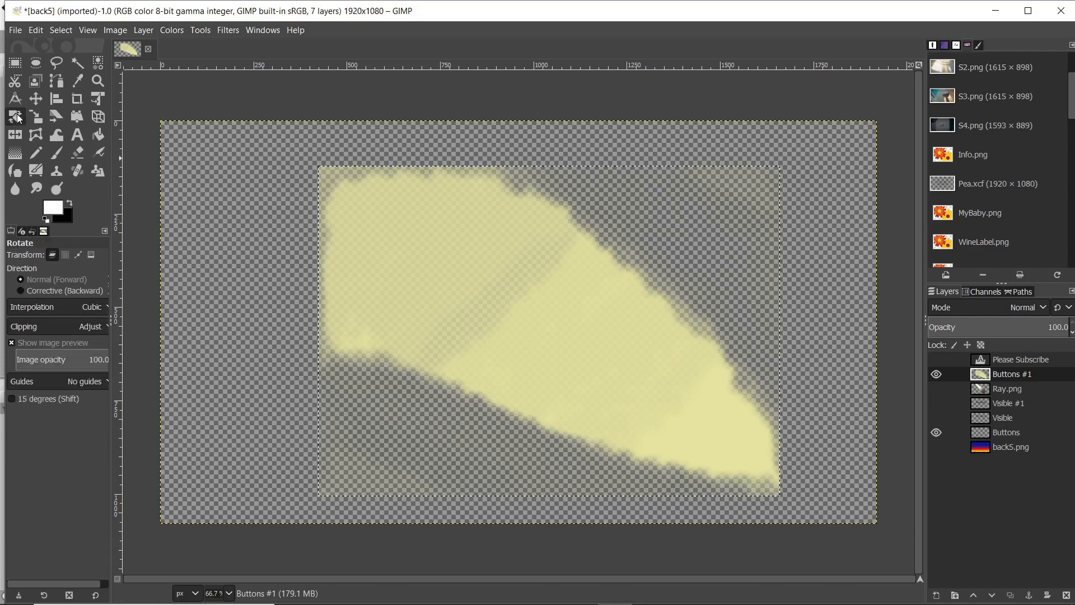
left_click_drag(809, 175, 219, 567)
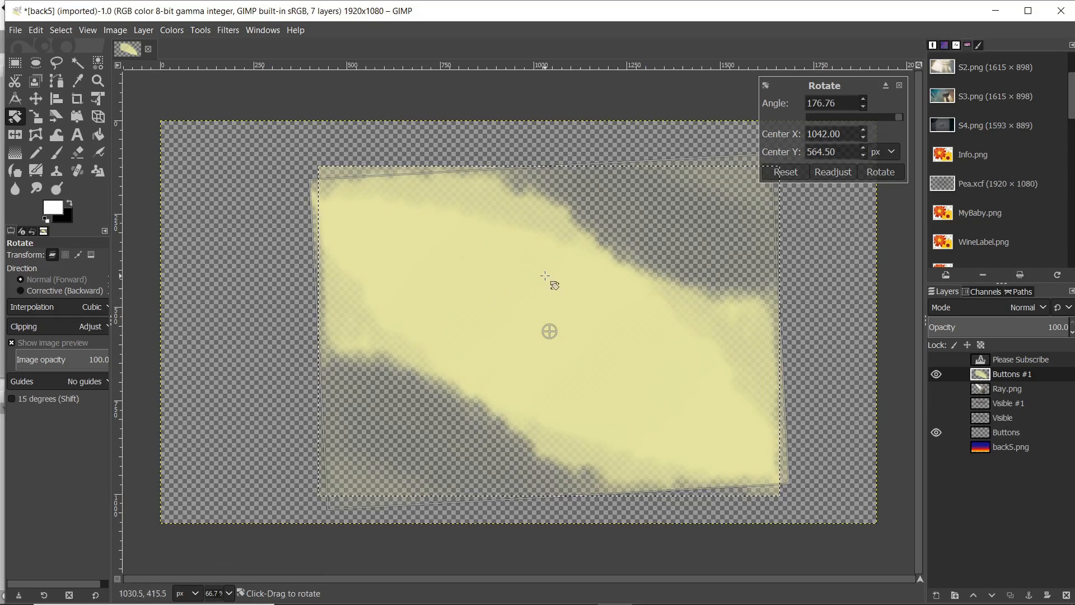
left_click_drag(269, 185, 284, 177)
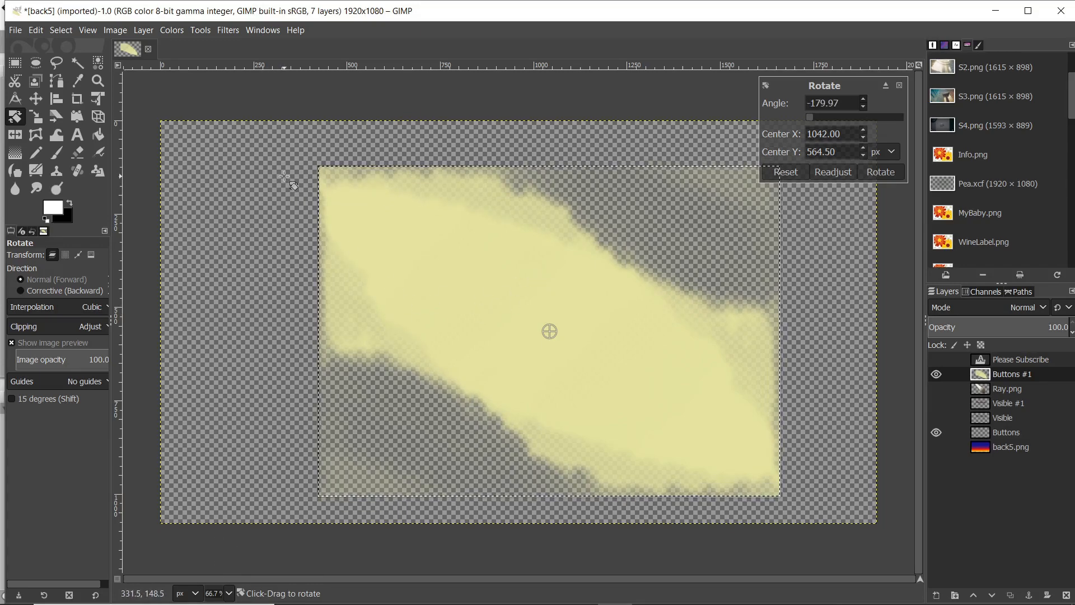
key("Return")
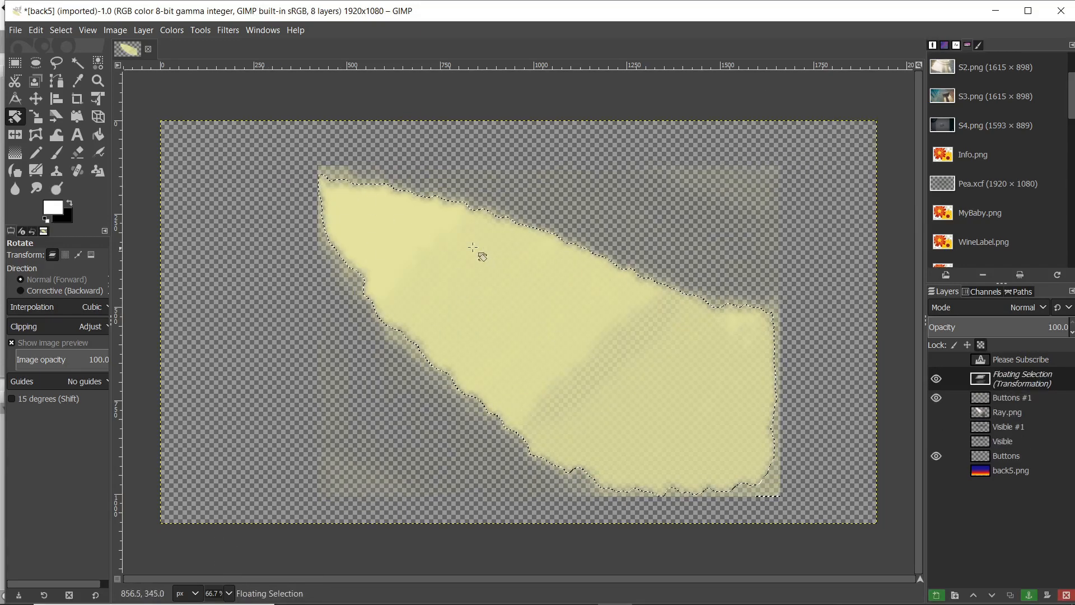
Switch to Unity, try moving the Plane (1) light ray up and to the right in the Depths scene, and undo it.
left_click(1002, 6)
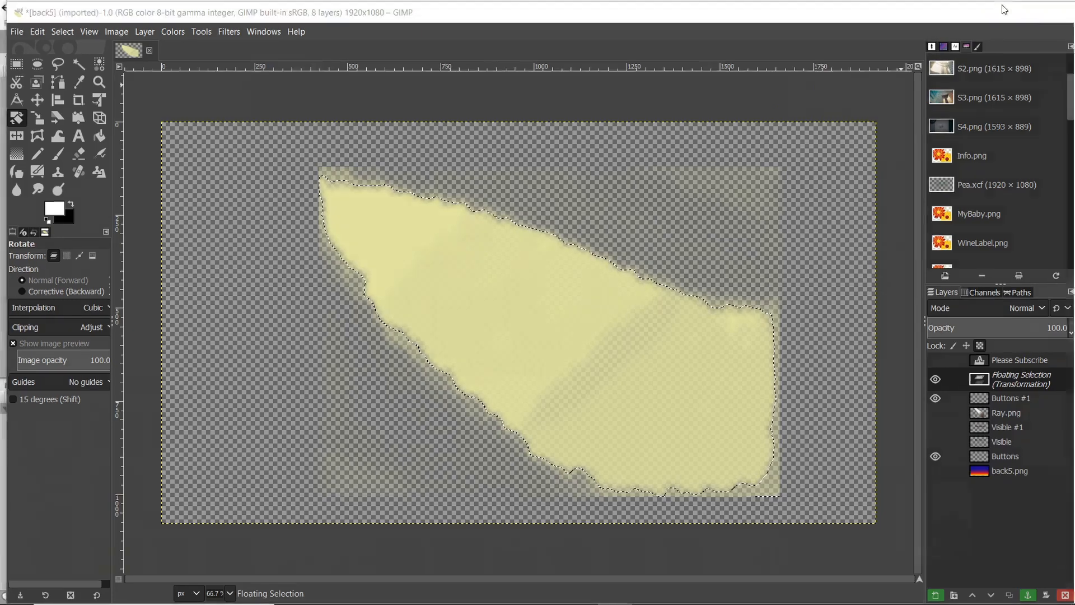
left_click(440, 163)
left_click(440, 163)
left_click(440, 163)
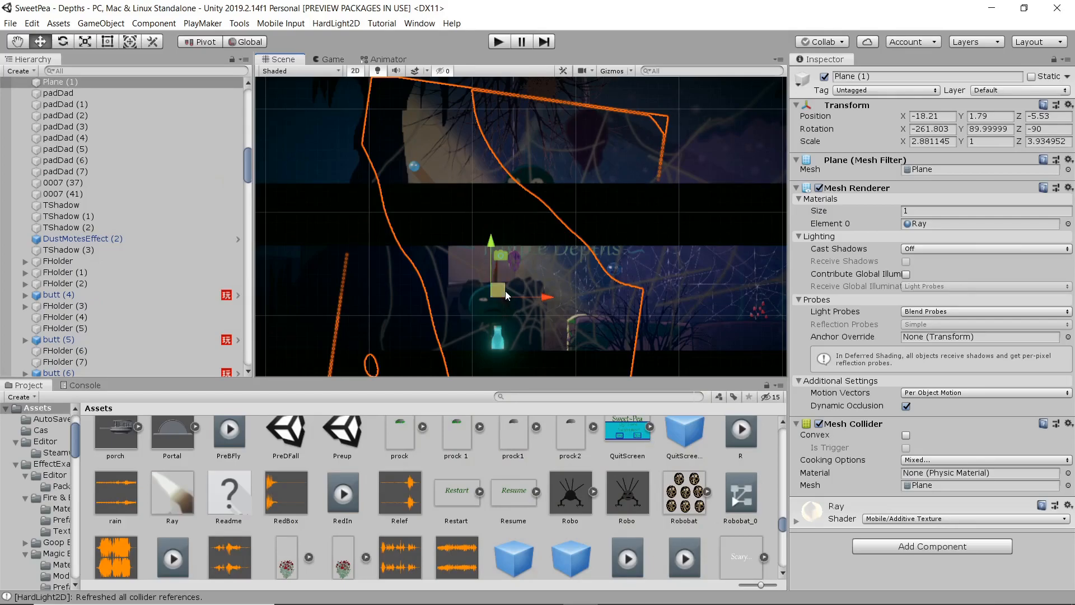
left_click_drag(500, 293, 555, 254)
key("ctrl+z")
middle_click_drag(558, 257, 535, 281)
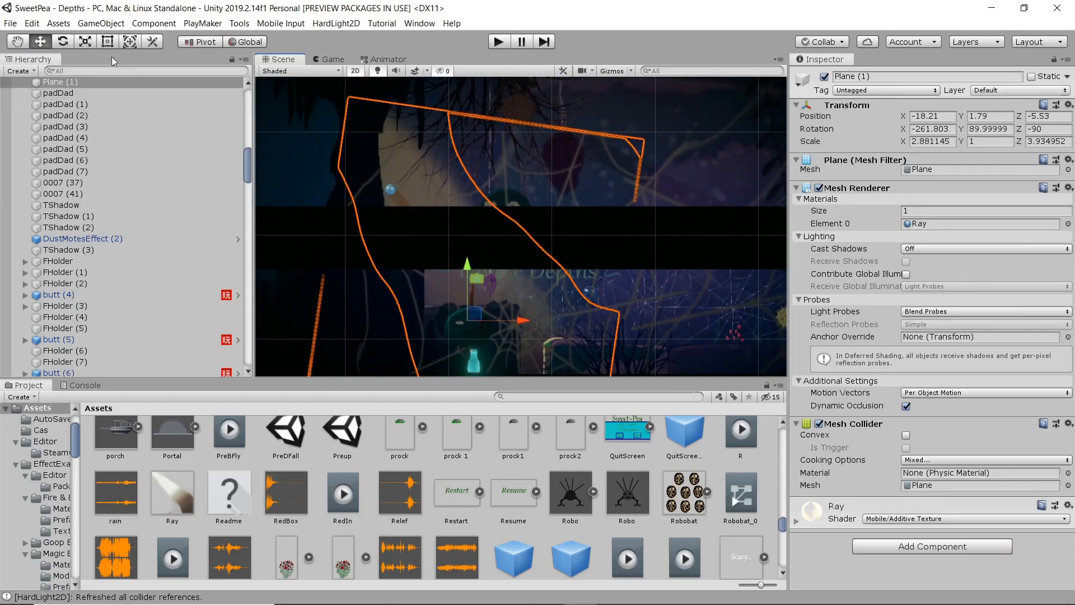
Open the IntoDaWoods scene.
left_click(10, 23)
left_click(39, 45)
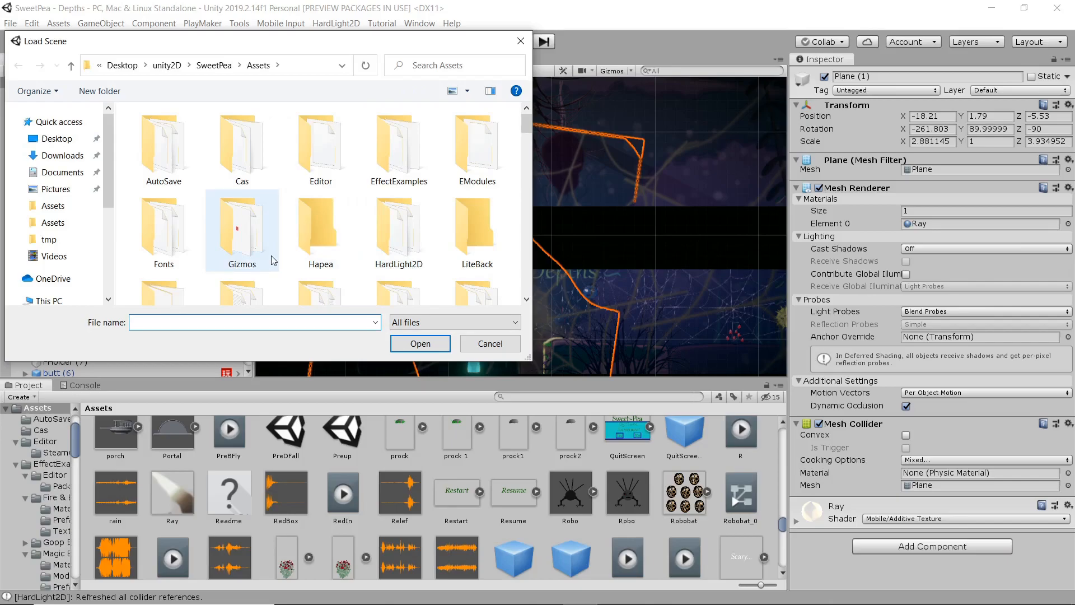
type("into")
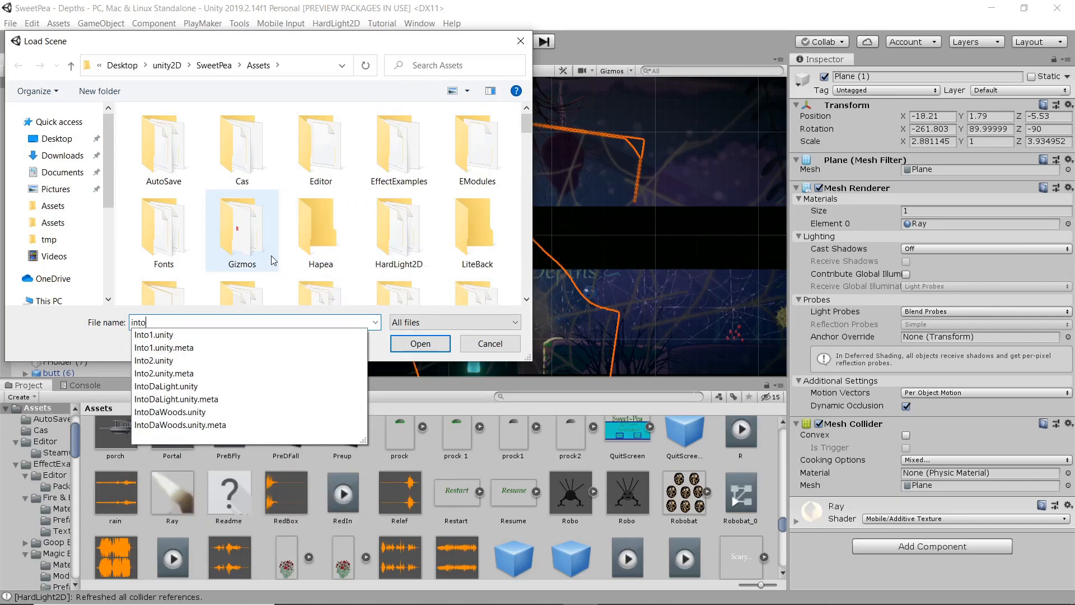
type("dawoods")
key("Down")
key("Return")
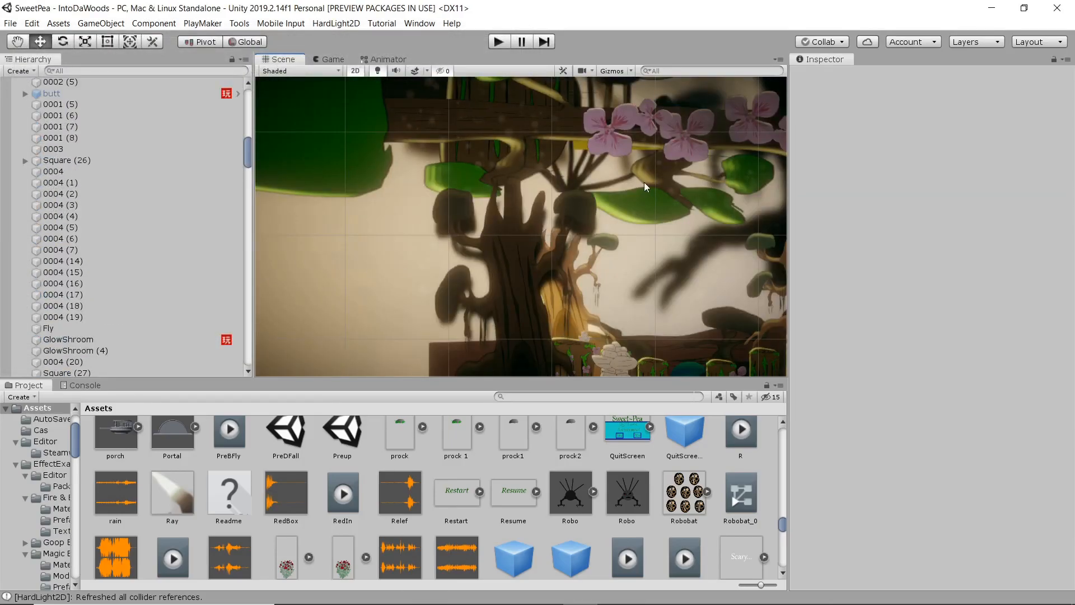
Deactivate the CanvasOG object that covers the level's flower and light rays.
middle_click_drag(644, 185, 413, 252)
middle_click_drag(464, 196, 263, 269)
middle_click_drag(507, 299, 308, 212)
scroll(448, 284, "up", 5)
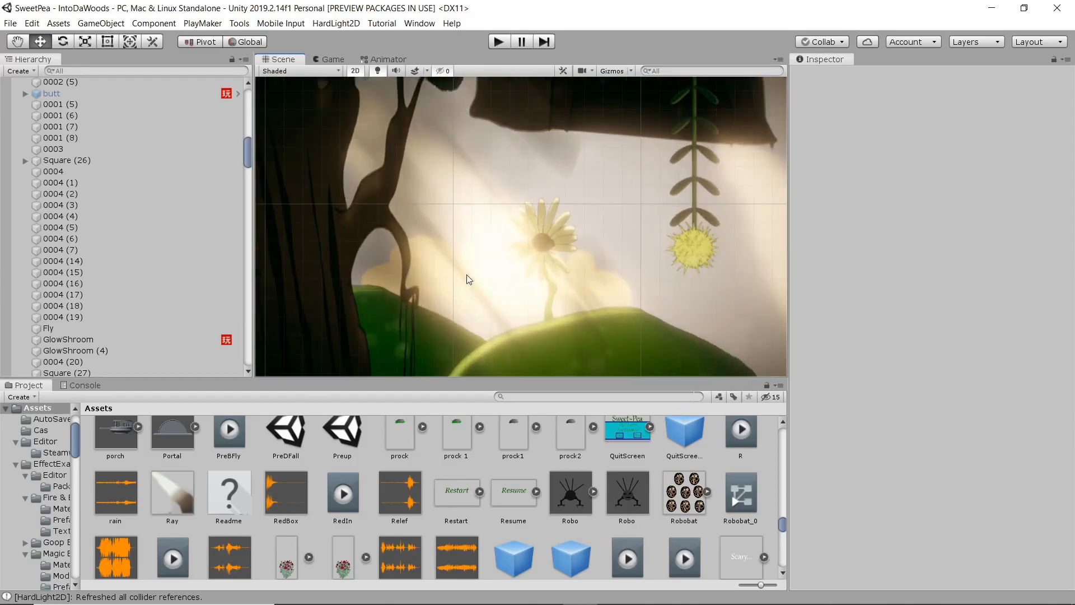
left_click(478, 230)
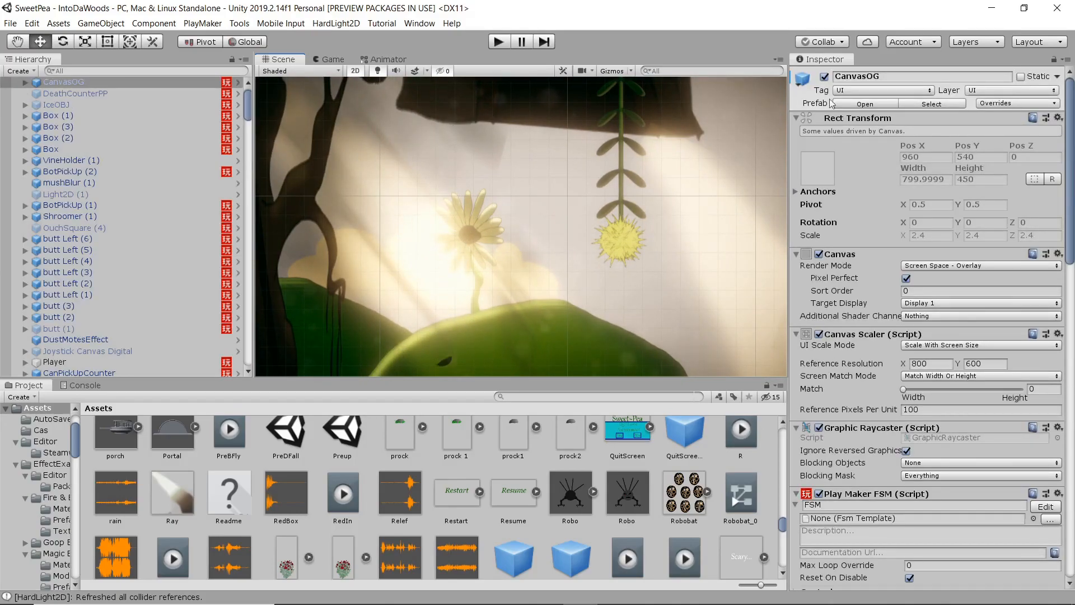
left_click(825, 78)
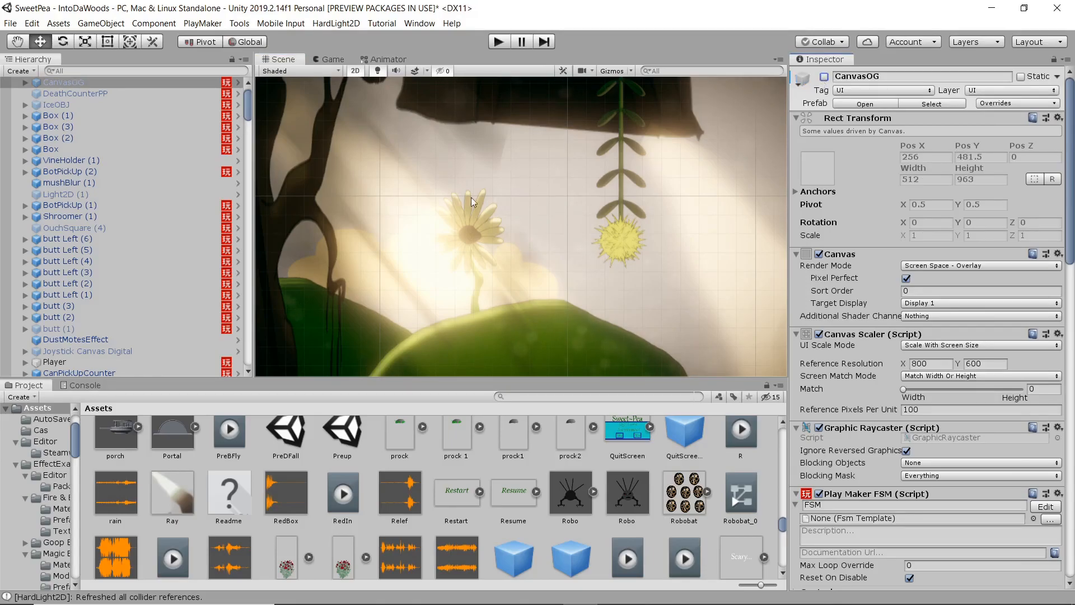
Try moving the Plane (3) light ray and the flower's FShadow sprite, and undo the shadow's move.
left_click(465, 225)
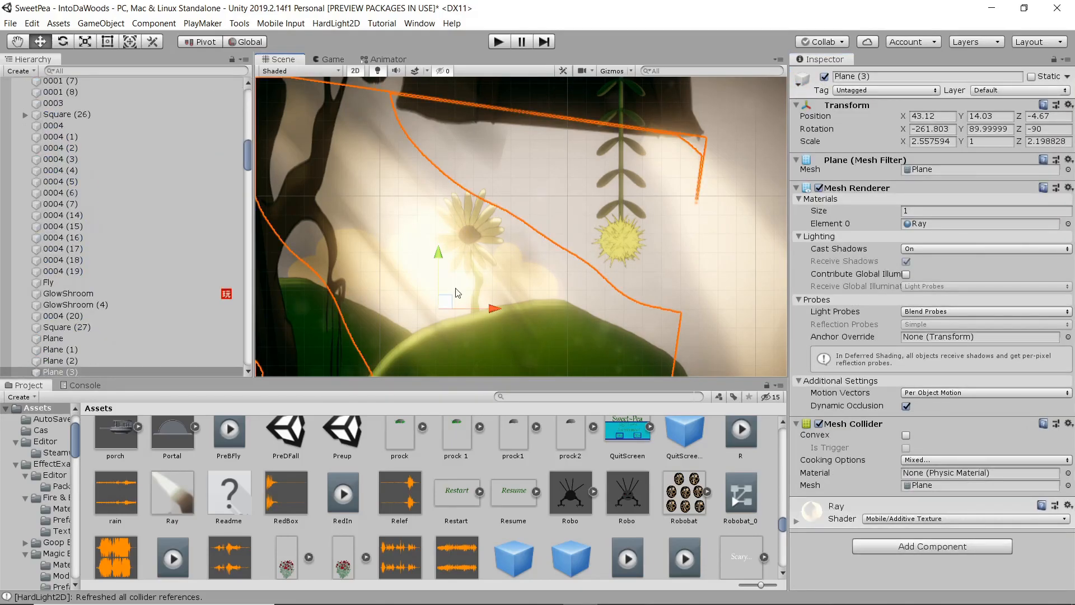
left_click_drag(445, 303, 492, 218)
left_click(479, 227)
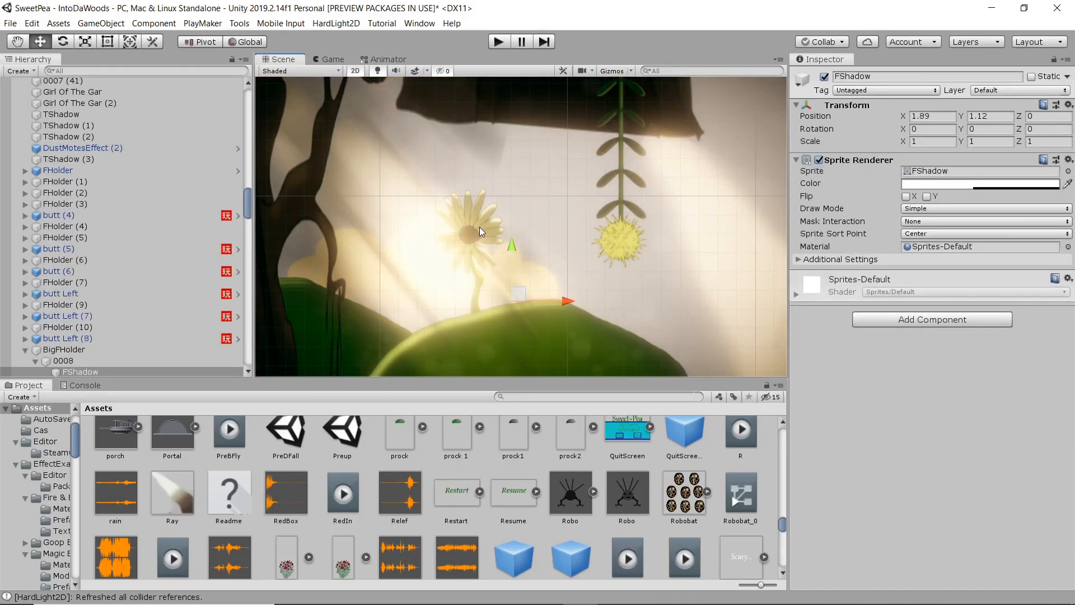
mouse_move(520, 293)
left_mouse_down()
mouse_move(563, 241)
mouse_move(560, 220)
mouse_move(523, 287)
left_mouse_up()
key("ctrl+z")
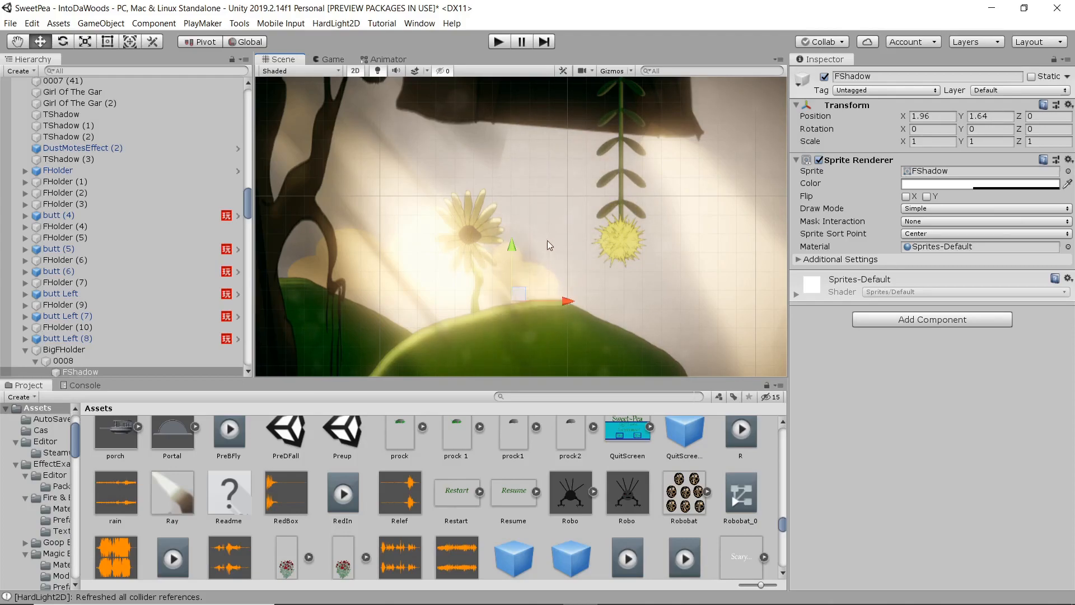
Try dragging the 0008 flower sprite inside BigFHolder out of the light ray, and undo the moves.
left_click(95, 351)
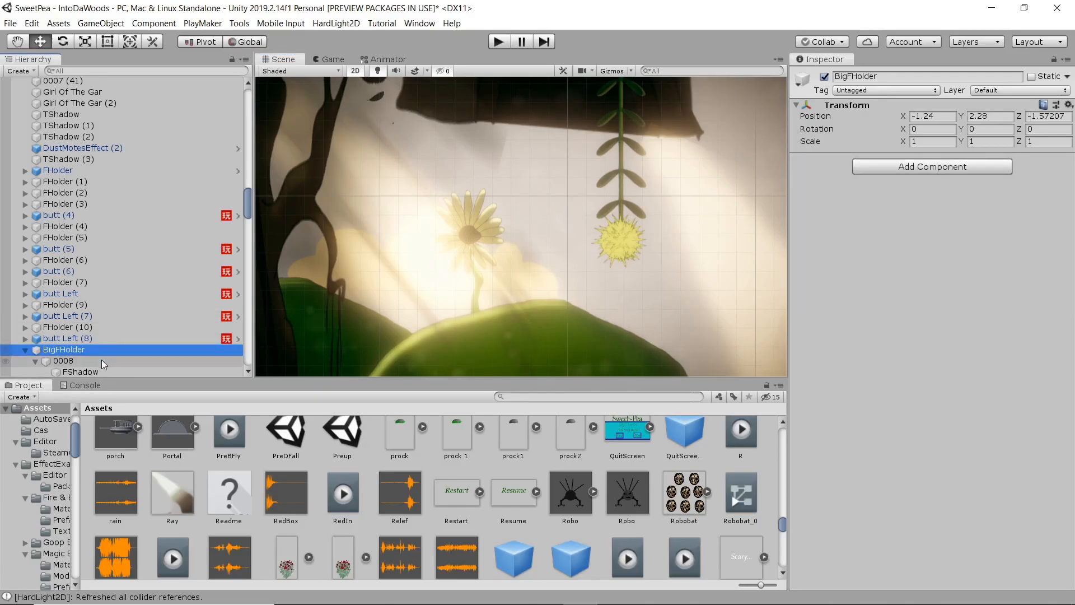
left_click(133, 360)
left_click_drag(480, 310, 754, 284)
key("ctrl+z")
key("ctrl+z")
key("ctrl+z")
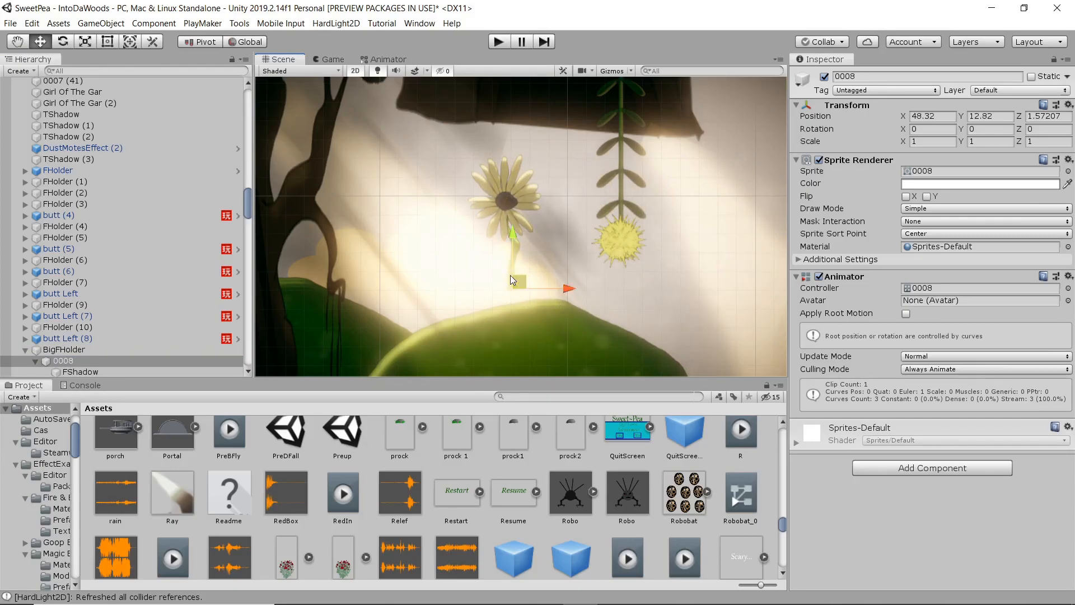
Preview the 0008 flower's FlowerWave rotation animation along its timeline and close the animation view.
key("ctrl+6")
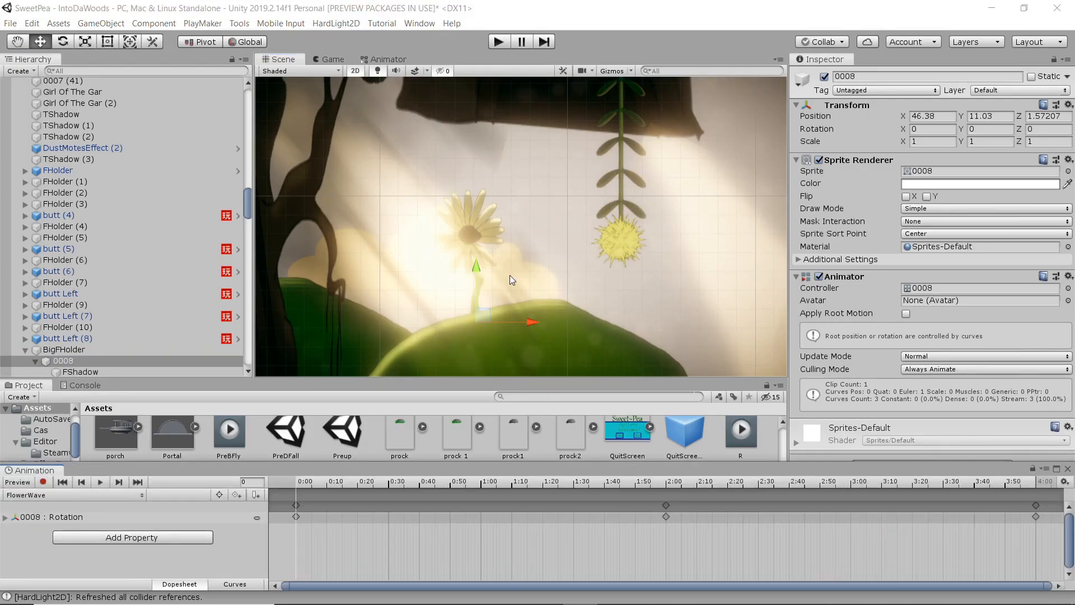
left_click_drag(299, 482, 275, 489)
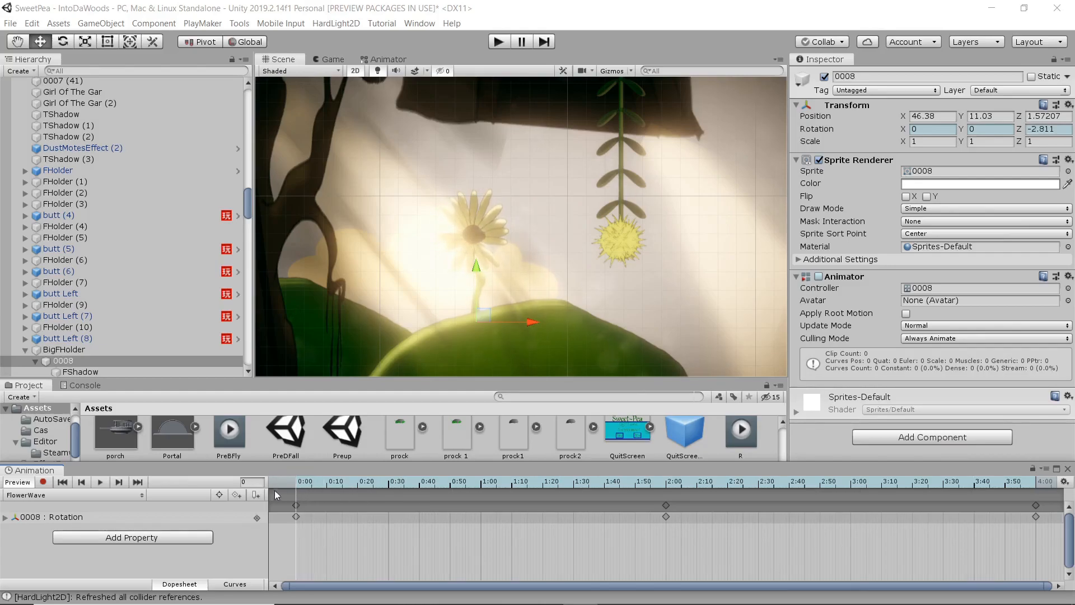
left_click(1068, 470)
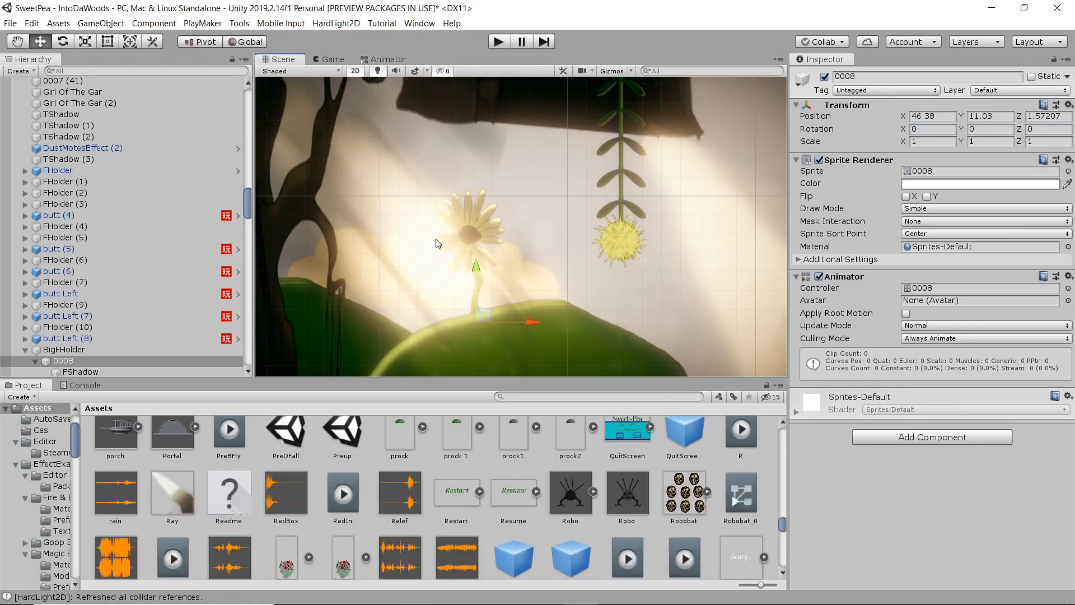
Try moving the TShadow (2) tree shadow to the right across the scene twice, undoing each move.
scroll(406, 216, "down", 2)
left_click(364, 228)
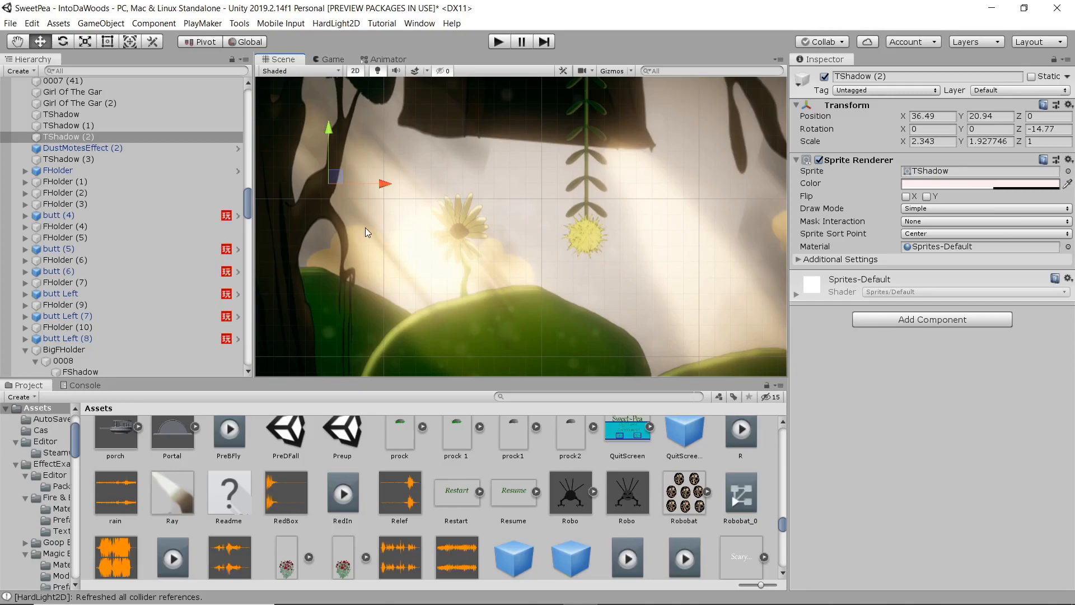
left_click_drag(334, 175, 440, 222)
key("ctrl+z")
middle_click_drag(424, 195, 602, 237)
left_click_drag(509, 210, 661, 206)
key("ctrl+z")
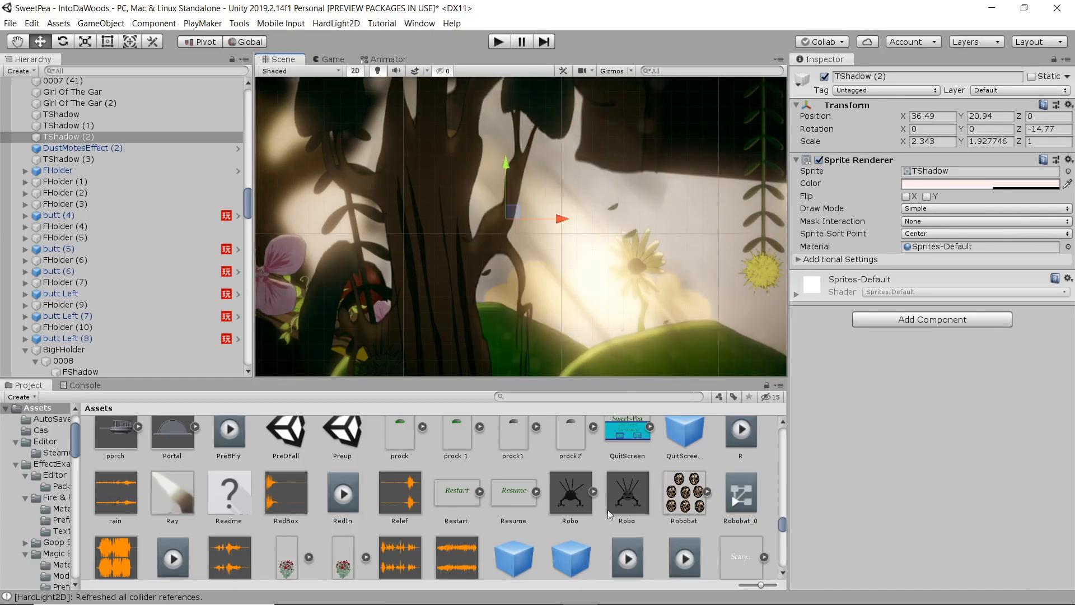
Switch to GIMP, hide the floating selection with the rotated beam, and return to Unity.
left_click(612, 592)
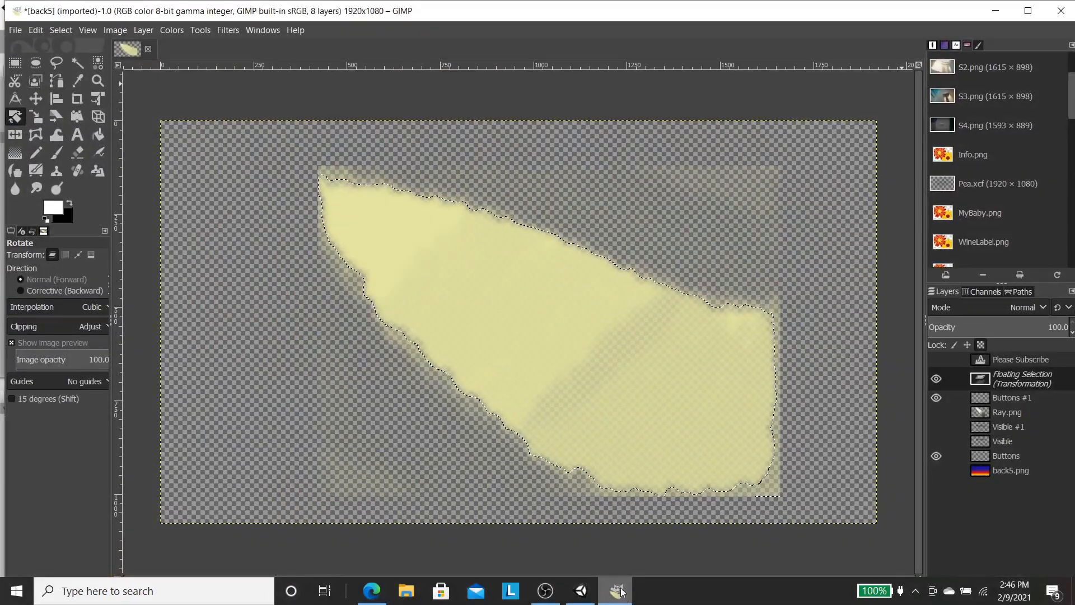
left_click(937, 378)
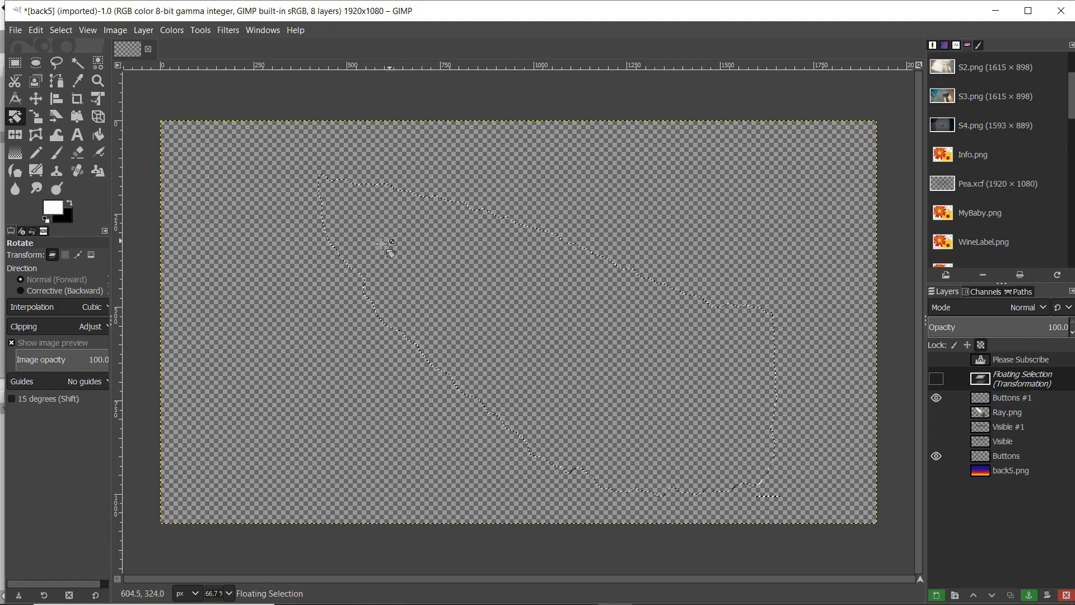
mouse_move(477, 602)
left_click(580, 591)
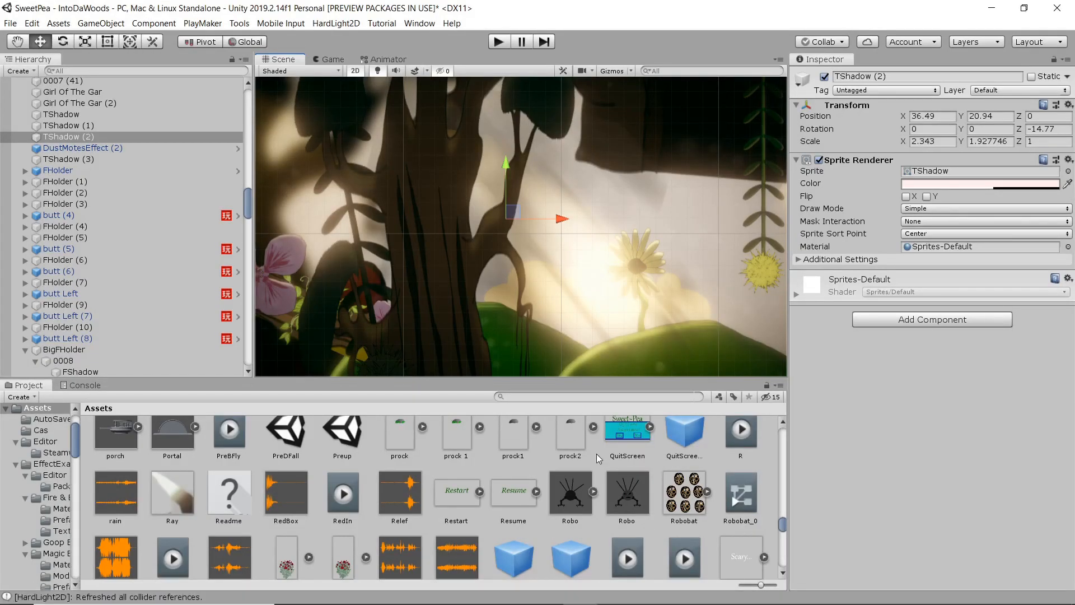
Find the FShadow sprite in the project assets and view its import settings and preview.
scroll(520, 498, "up", 5)
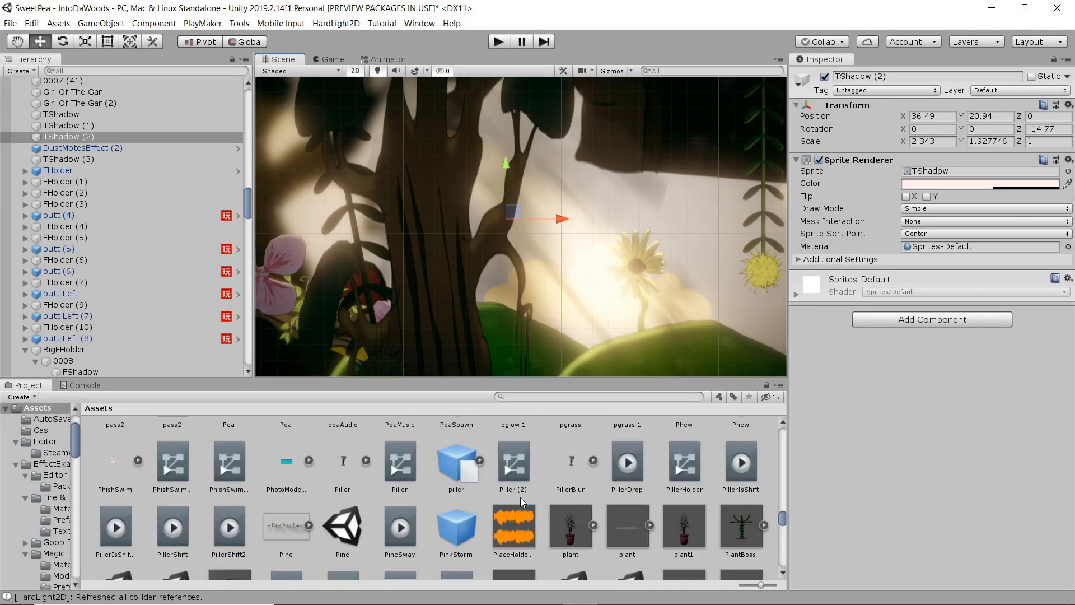
scroll(522, 496, "up", 5)
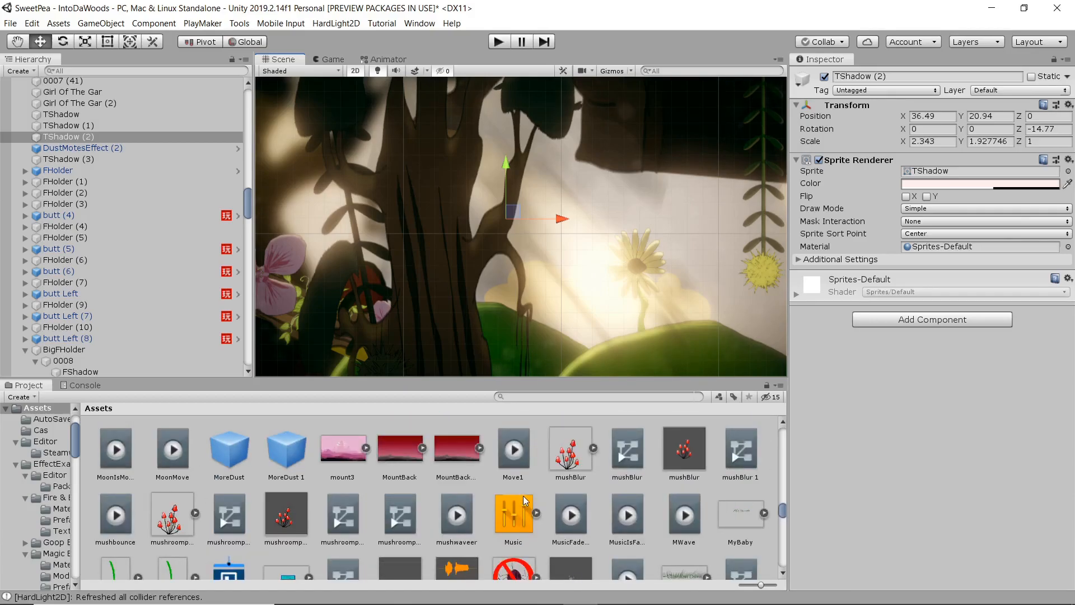
scroll(525, 500, "up", 2)
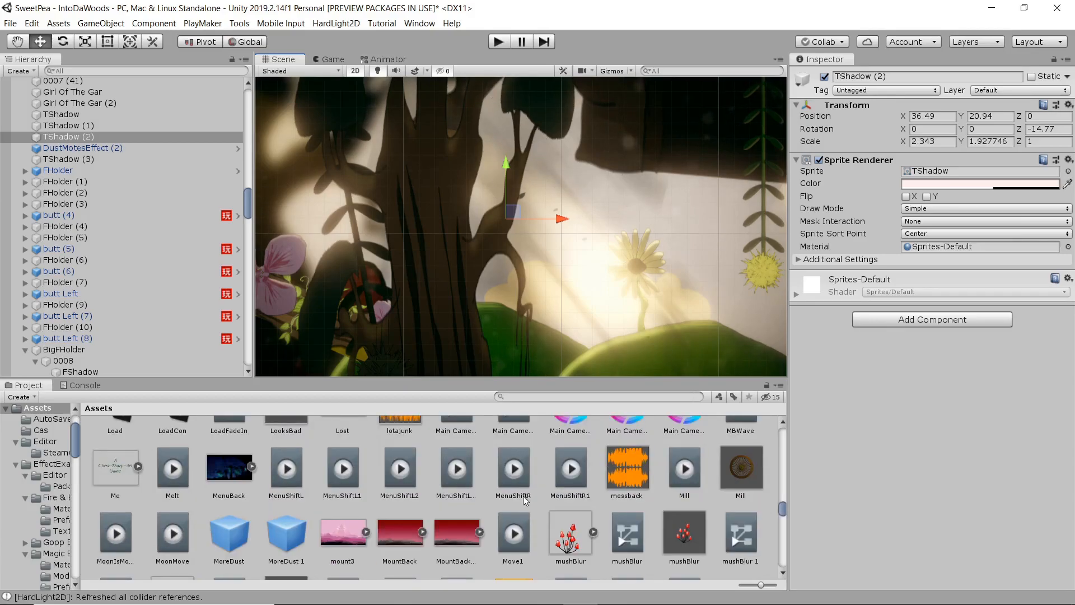
scroll(525, 500, "up", 10)
scroll(525, 495, "up", 8)
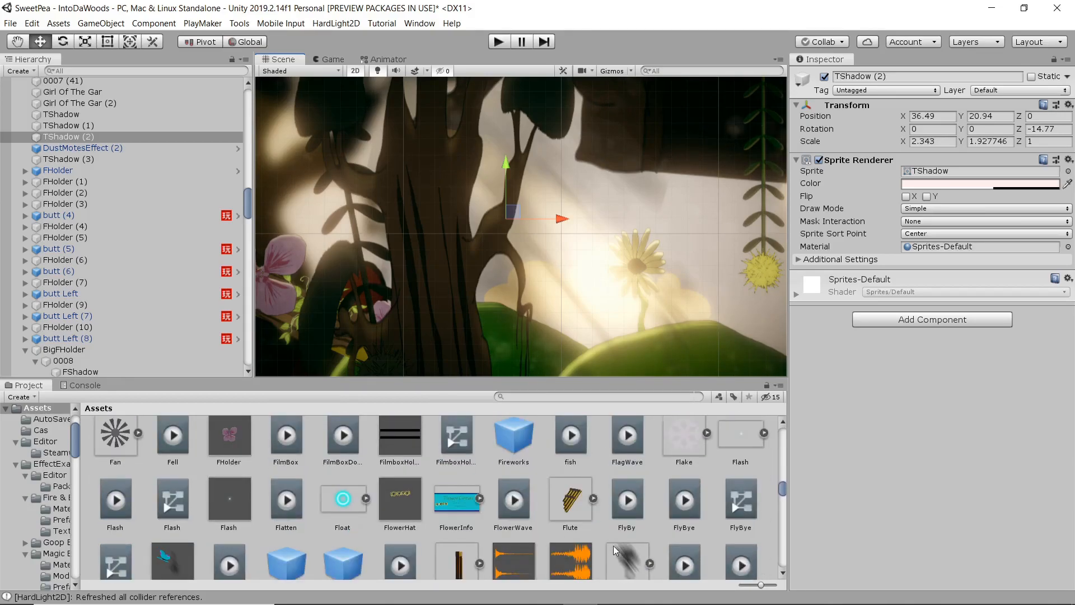
scroll(635, 496, "down", 2)
left_click(634, 479)
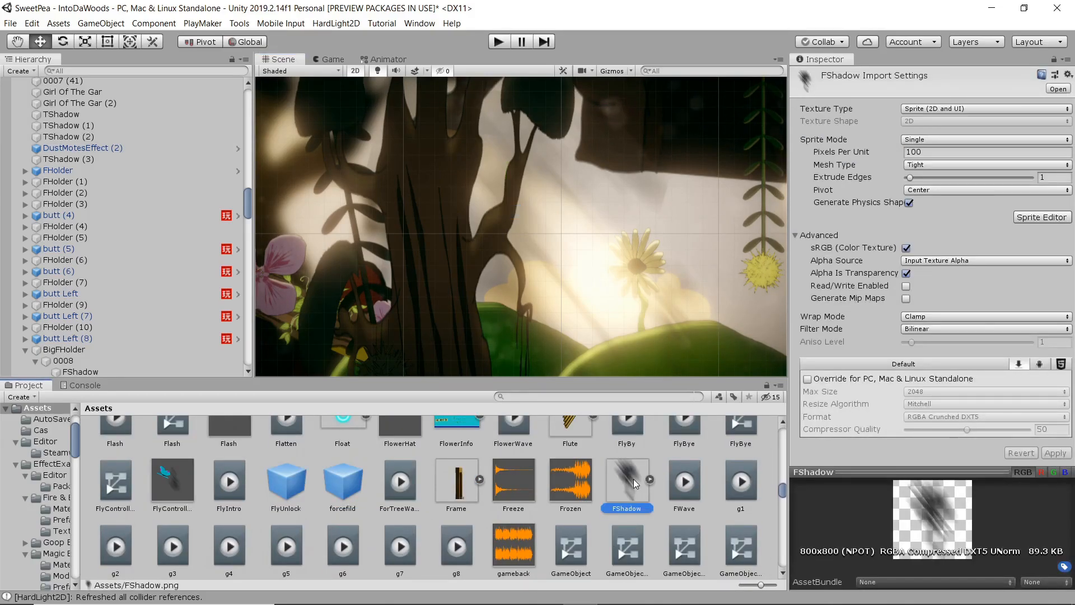
Try bringing the 0005 bare tree sprite from the Unity assets into the GIMP image as a layer, and undo it.
scroll(634, 487, "up", 3)
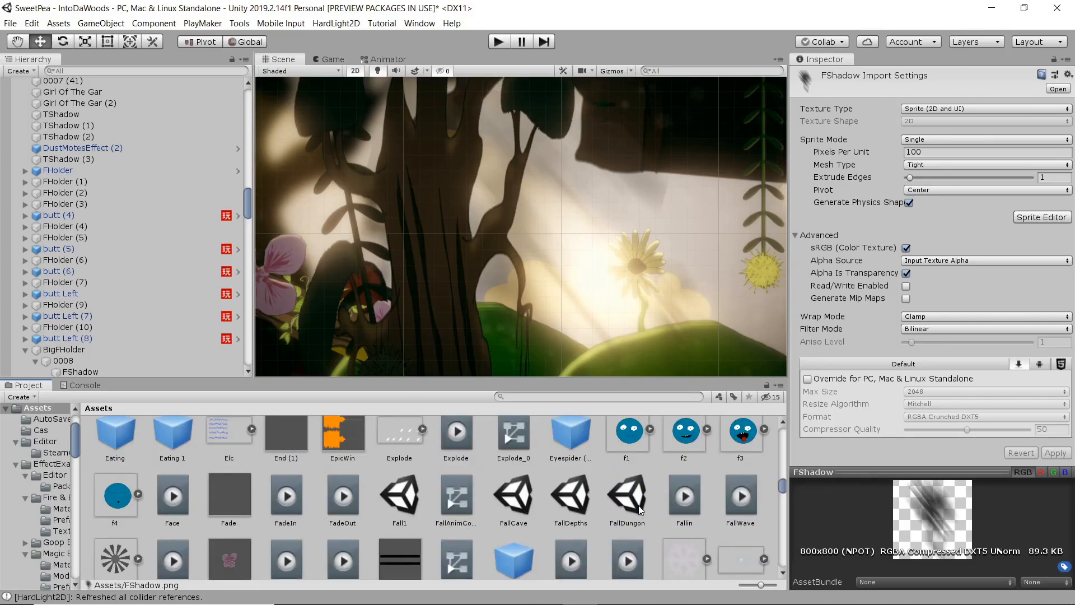
scroll(639, 504, "up", 10)
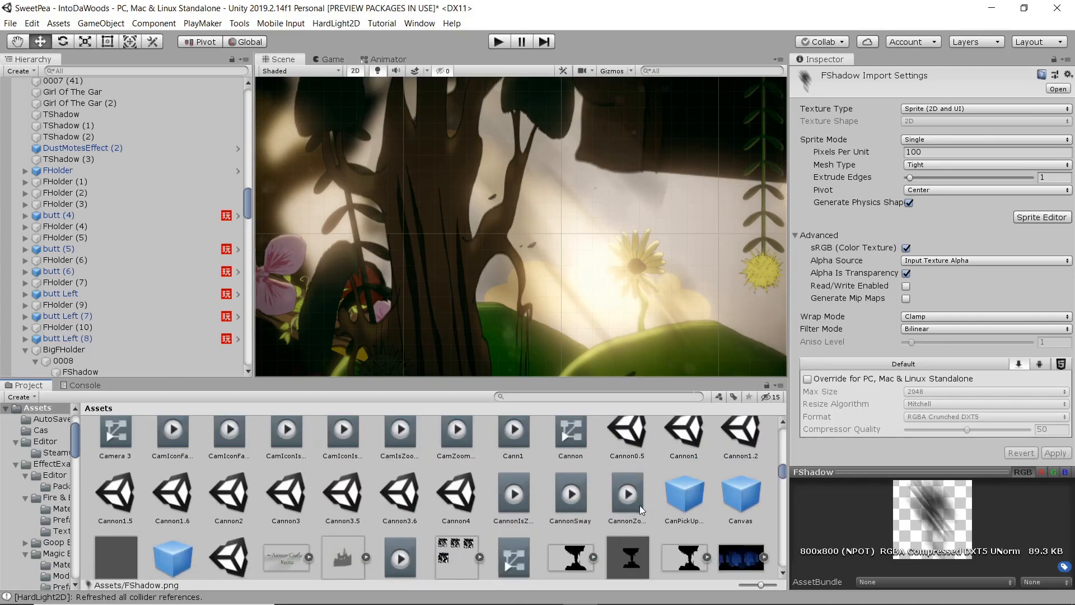
scroll(639, 505, "up", 6)
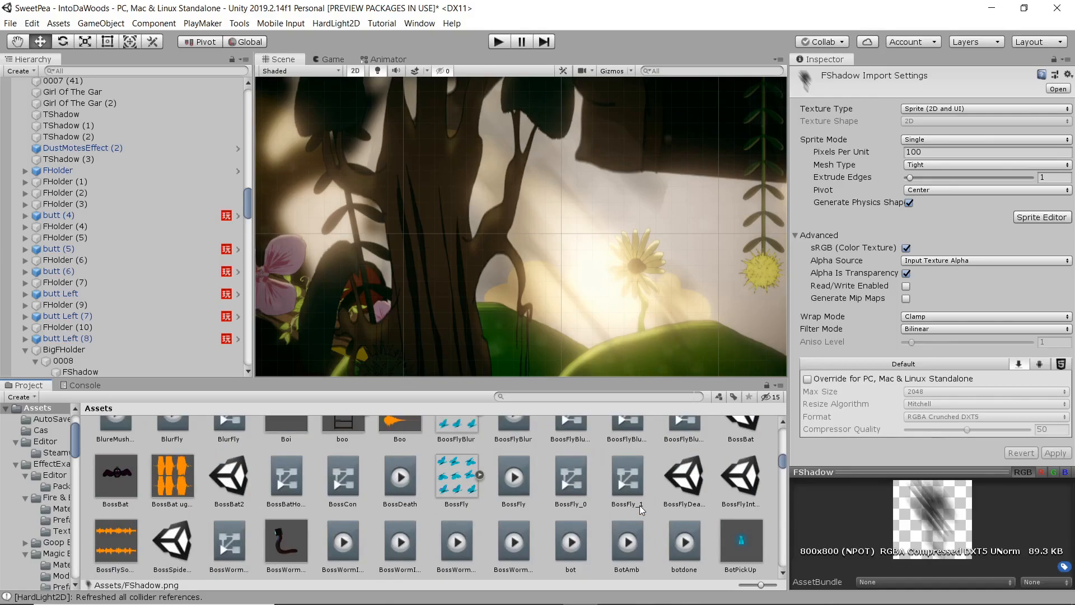
scroll(639, 505, "up", 5)
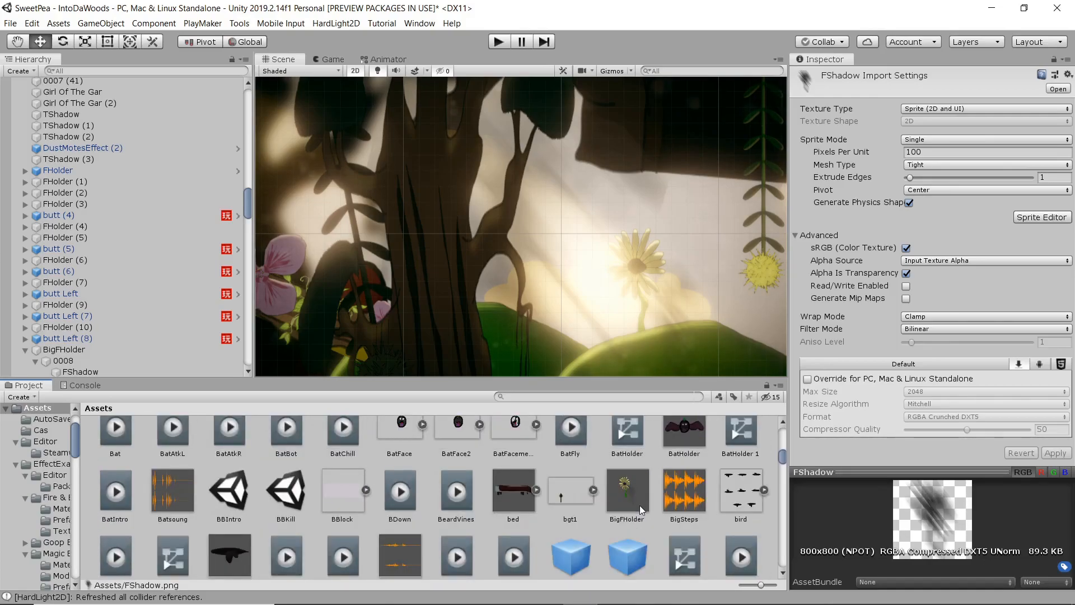
scroll(639, 505, "up", 3)
scroll(639, 505, "up", 4)
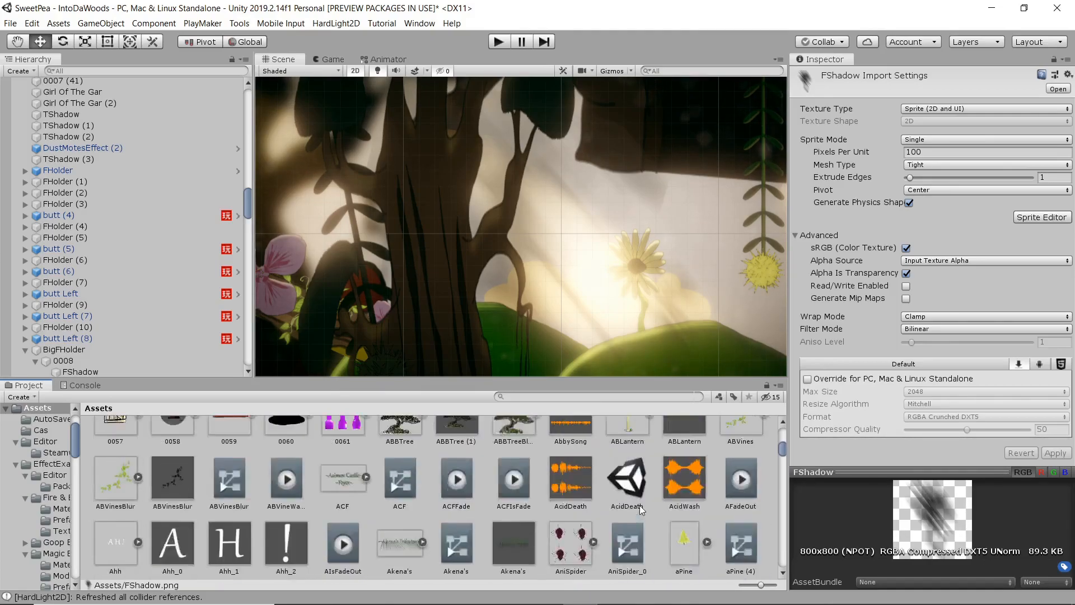
scroll(639, 505, "up", 5)
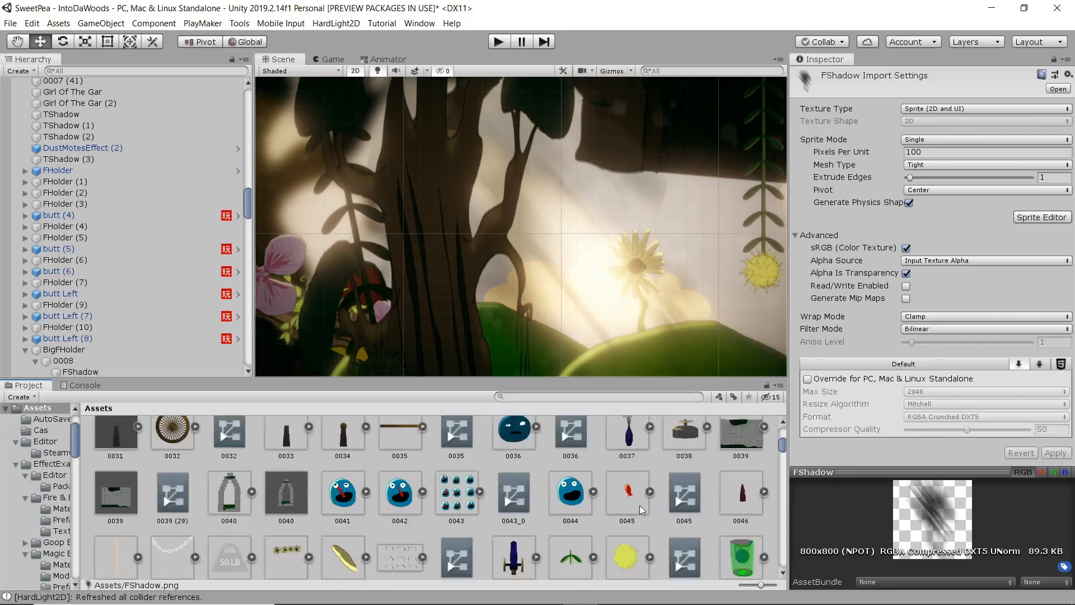
scroll(670, 503, "up", 5)
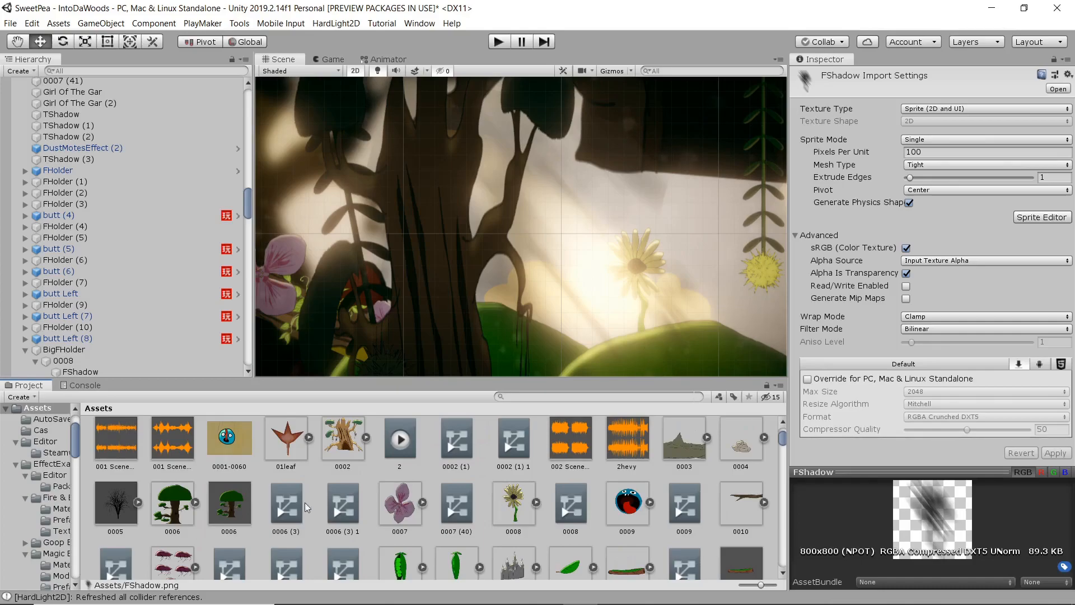
left_click(112, 507)
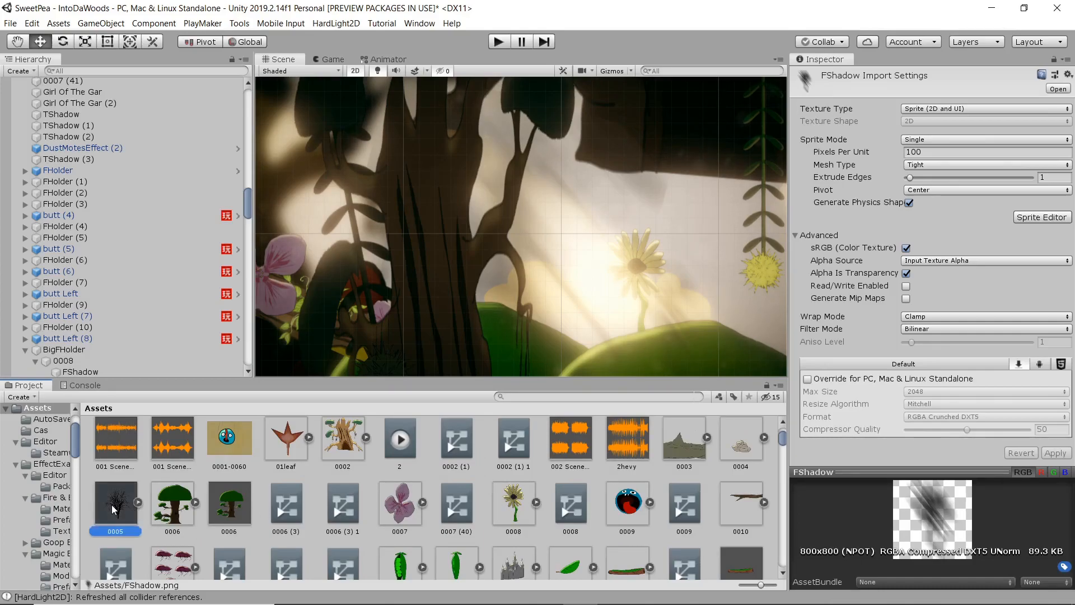
left_click_drag(525, 540, 556, 350)
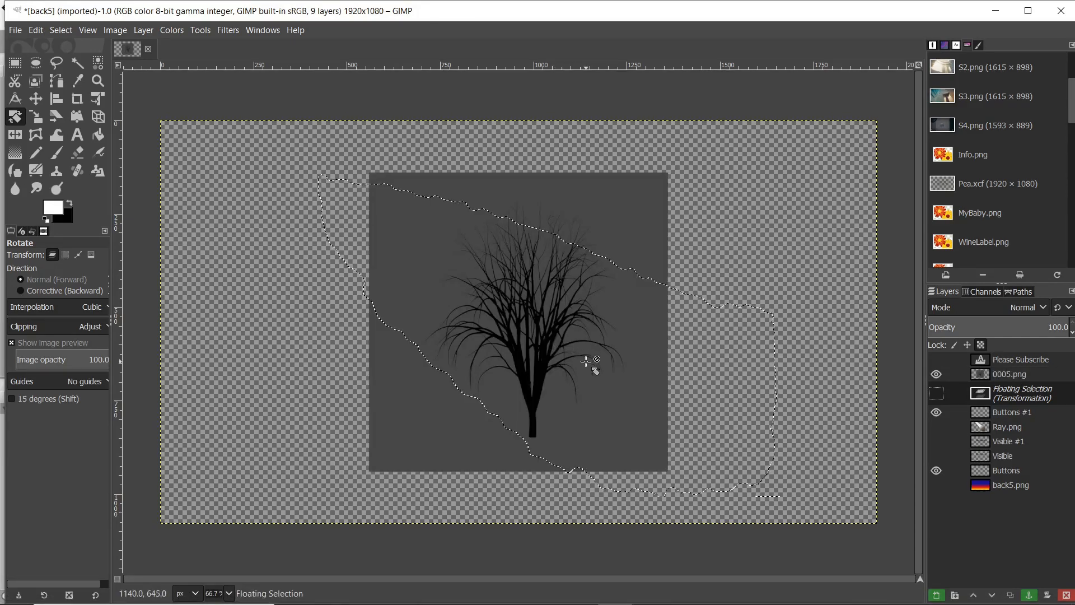
left_click(581, 351)
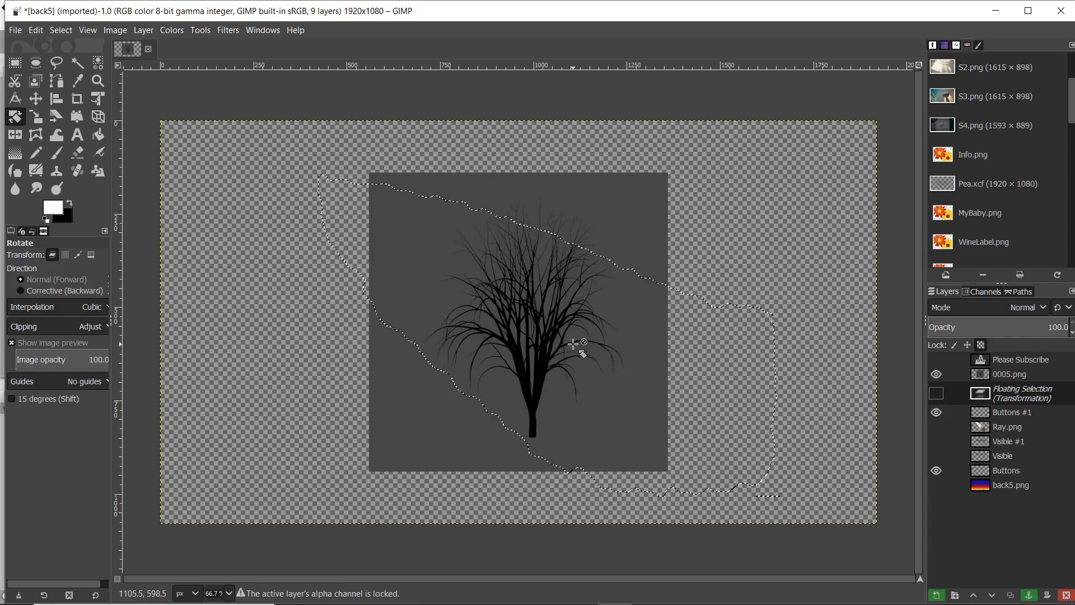
key("ctrl+z")
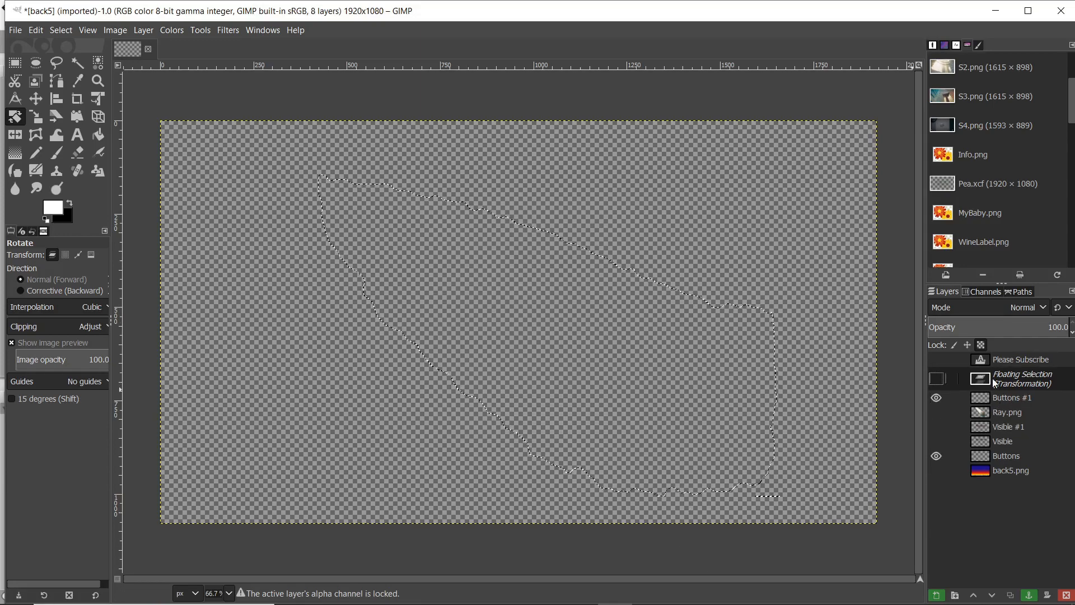
Select the whole canvas and delete the floating selection with the rotated beam.
left_click(978, 403)
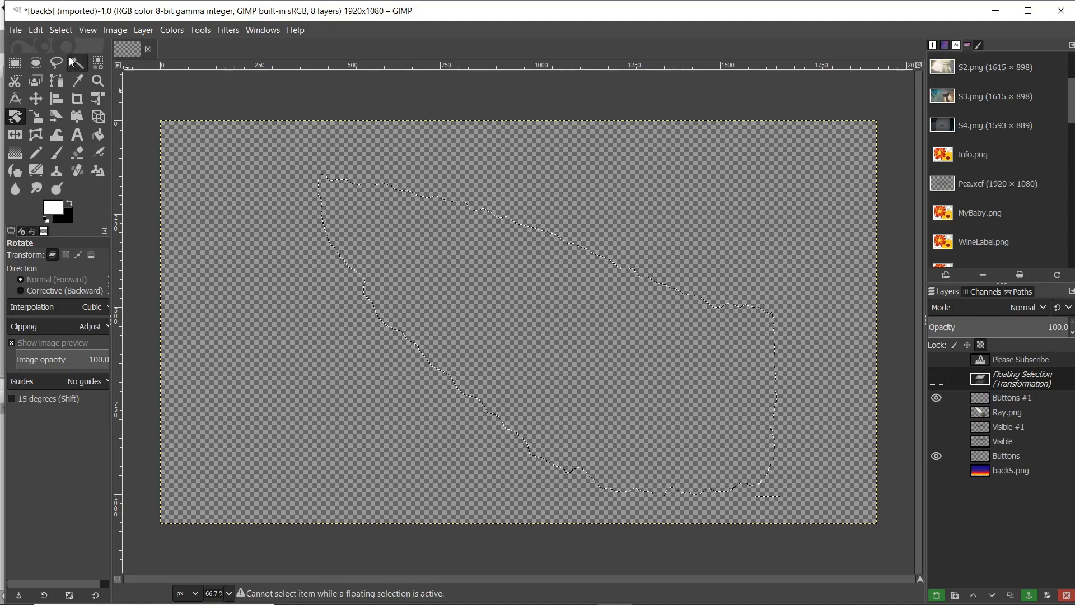
left_click(64, 32)
left_click(71, 43)
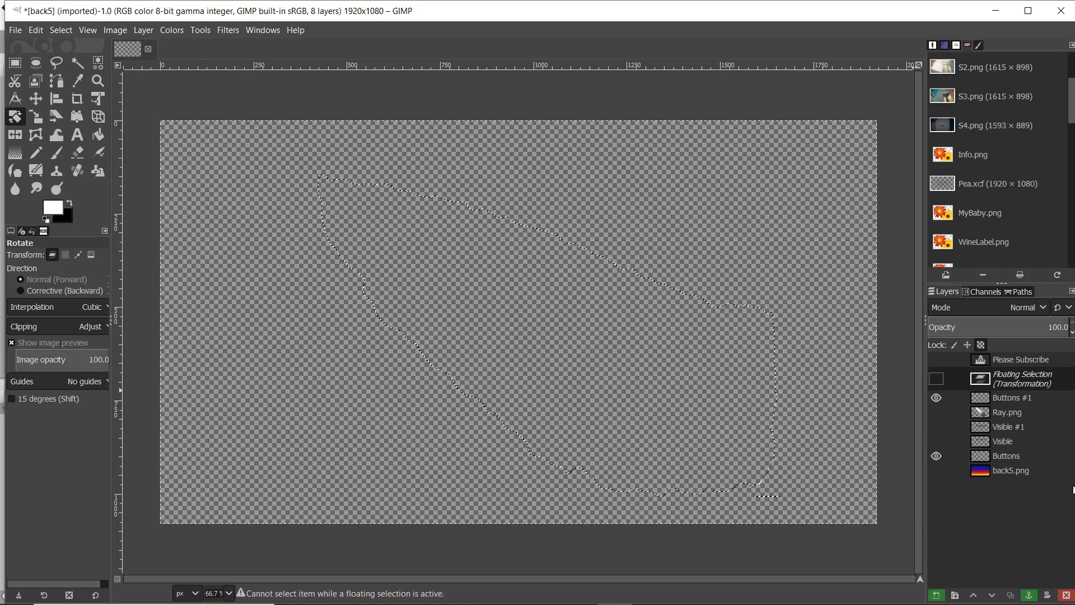
left_click(1066, 595)
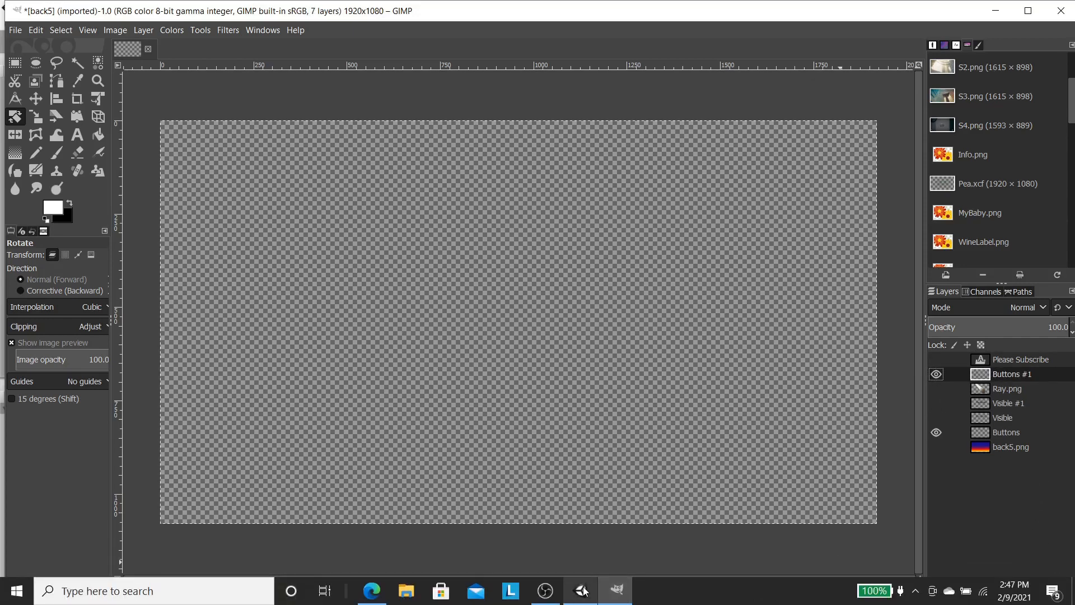
Switch to Unity and bring the 0006 green tree sprite from the assets into the GIMP image as a new layer.
mouse_move(581, 591)
left_click(596, 534)
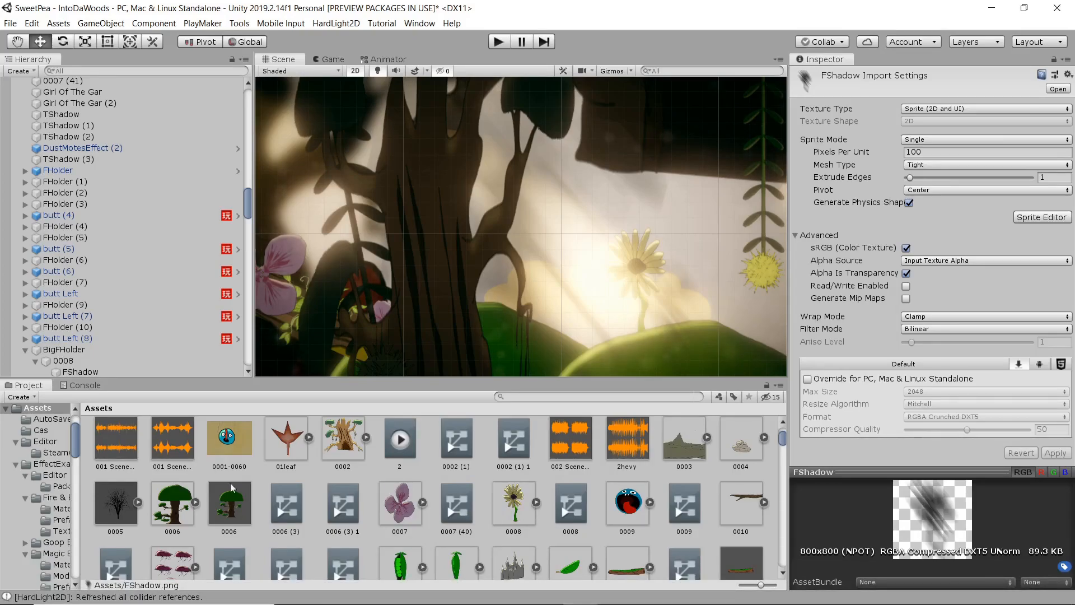
left_click(174, 511)
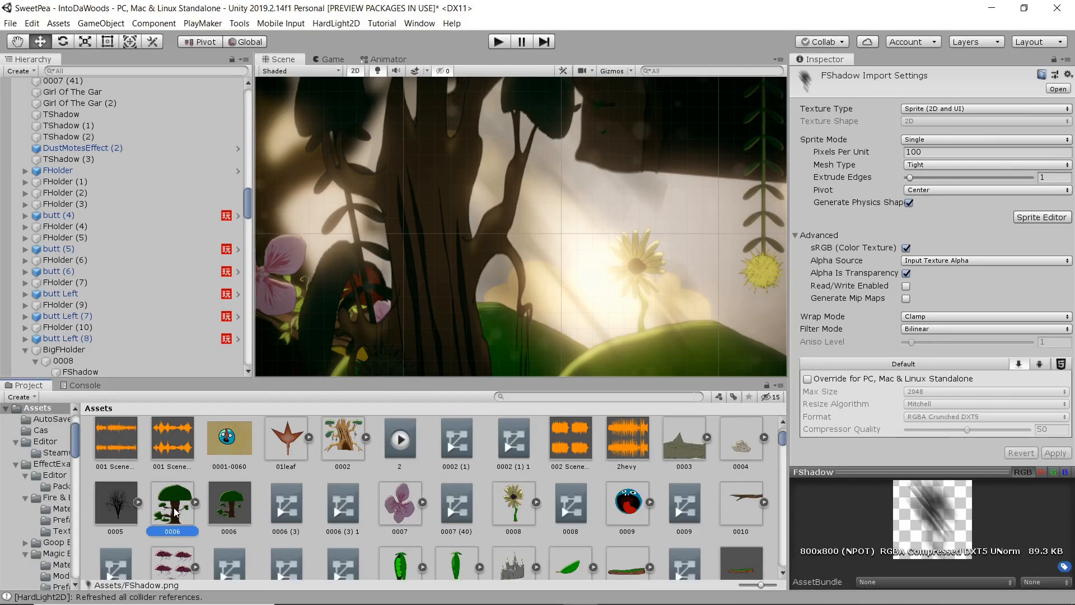
left_click_drag(543, 530, 560, 341)
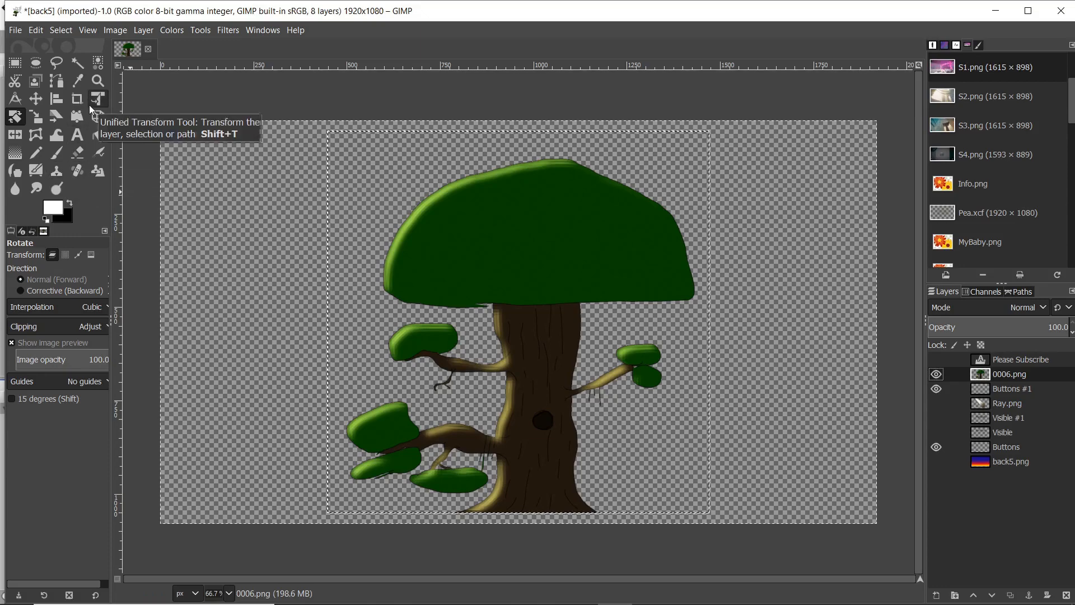
Create a new layer from visible and darken it to a black silhouette using Brightness-Contrast with brightness -127 and strongly raised contrast.
left_click(144, 29)
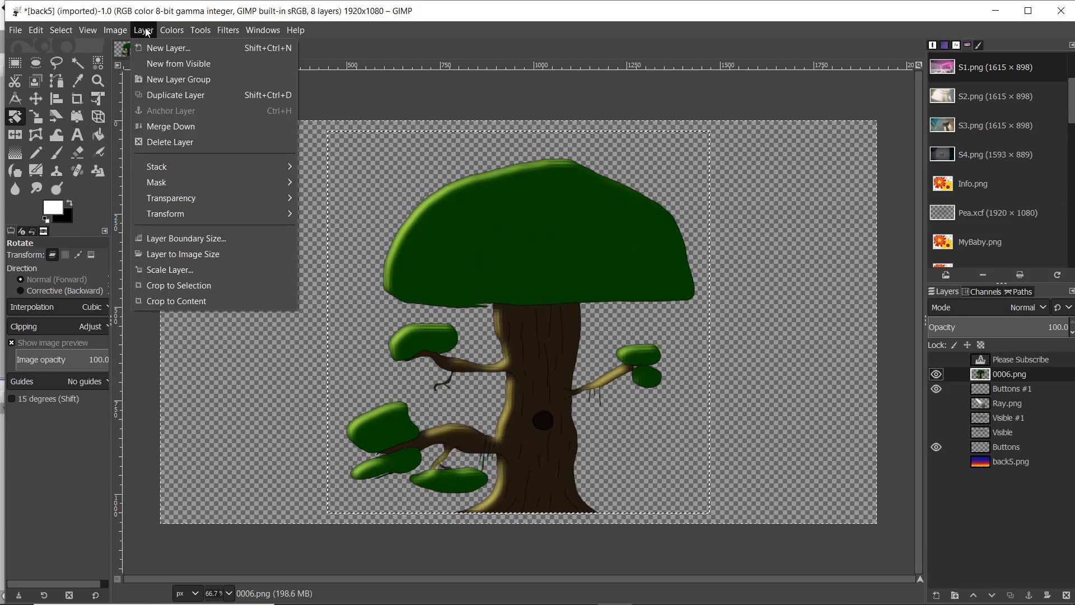
left_click(168, 63)
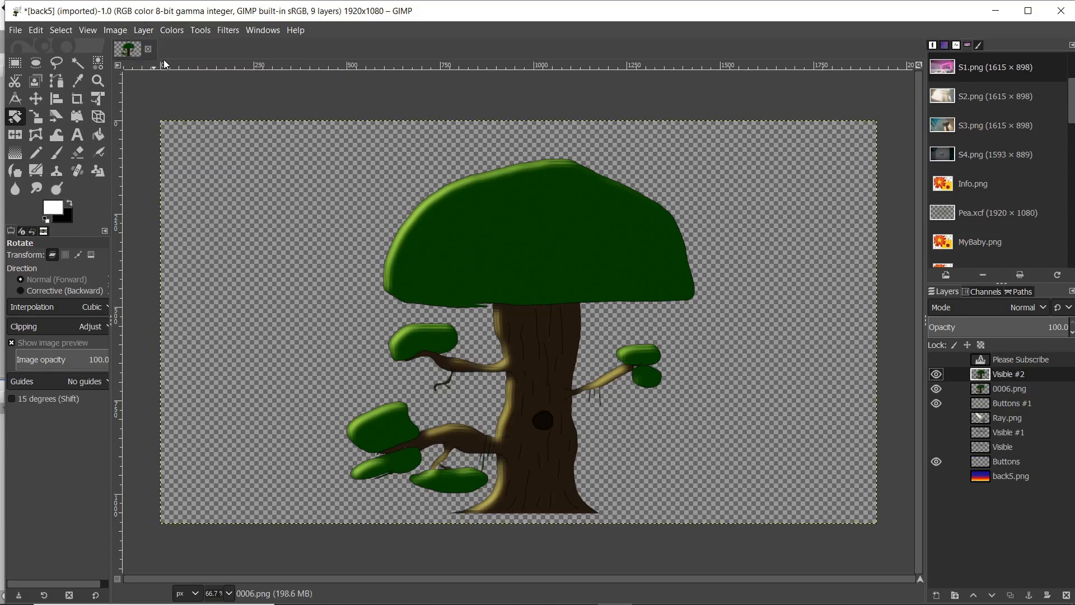
left_click(168, 29)
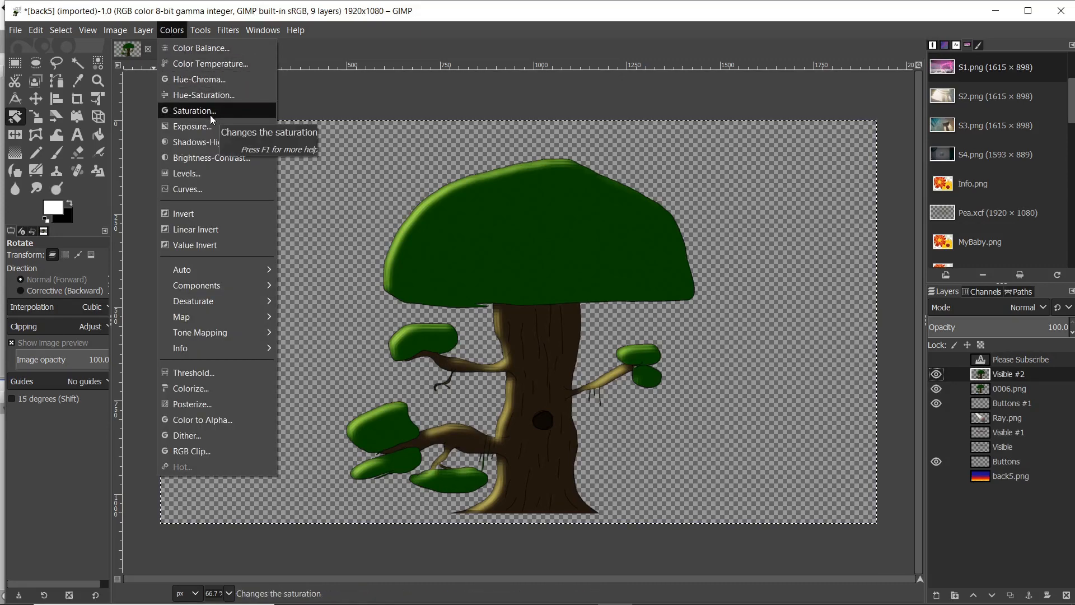
left_click(218, 158)
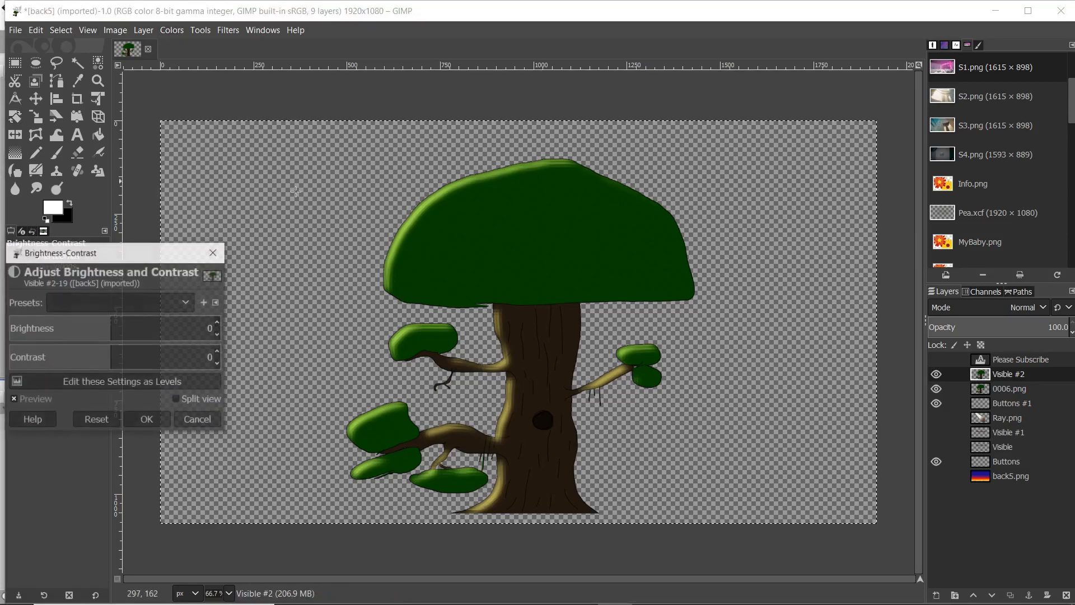
left_click_drag(105, 328, 5, 342)
left_click_drag(101, 361, 191, 357)
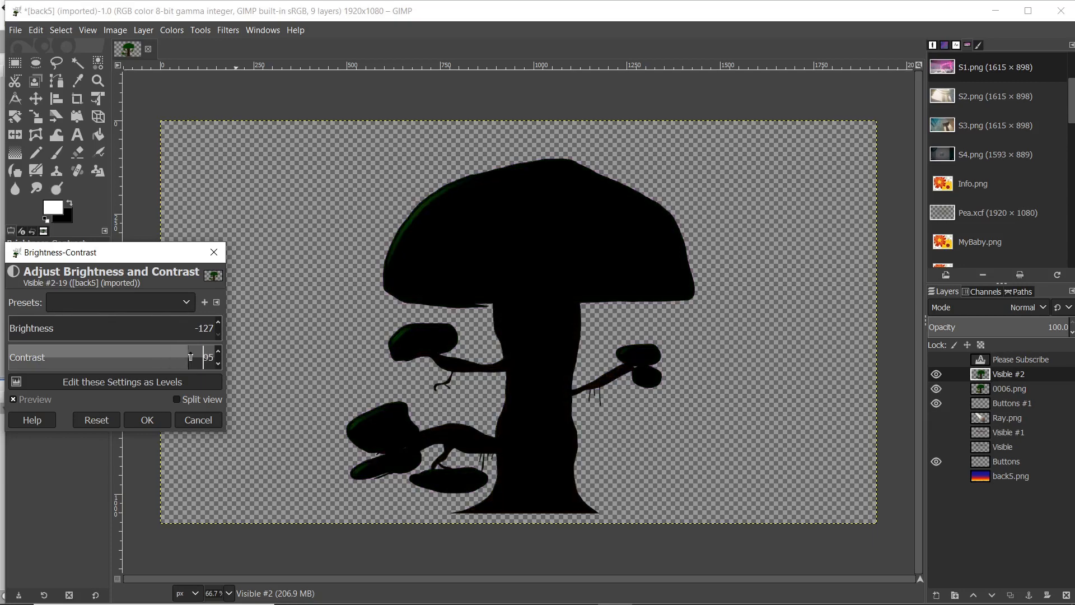
left_click(147, 420)
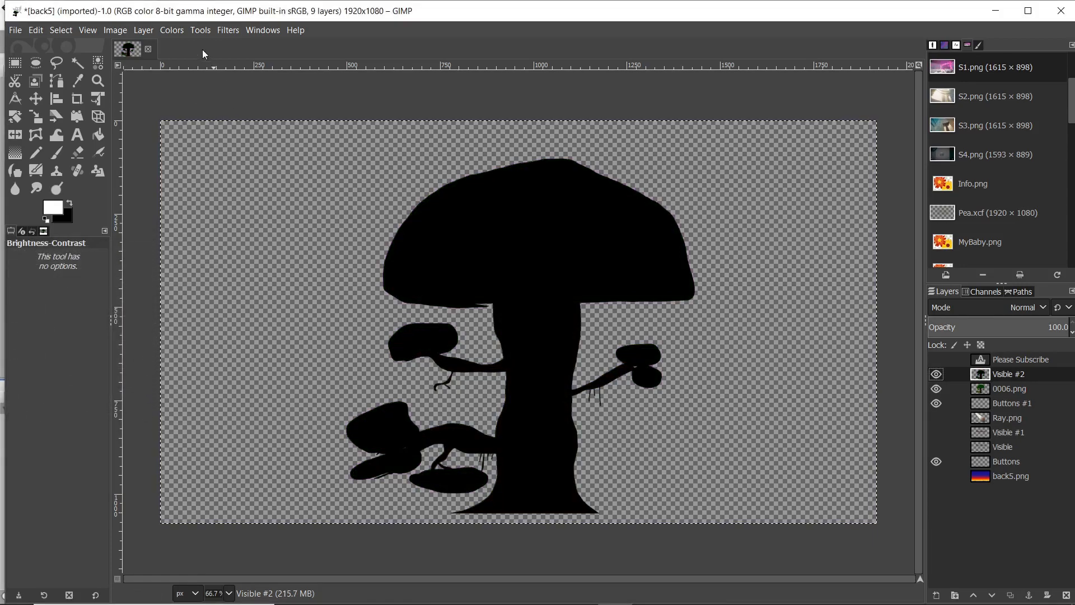
Apply Zoom Motion Blur to the silhouette with center X -0.062, center Y -0.141 and blurring factor 0.147, and move its layer below 0006.png.
left_click(229, 32)
mouse_move(289, 122)
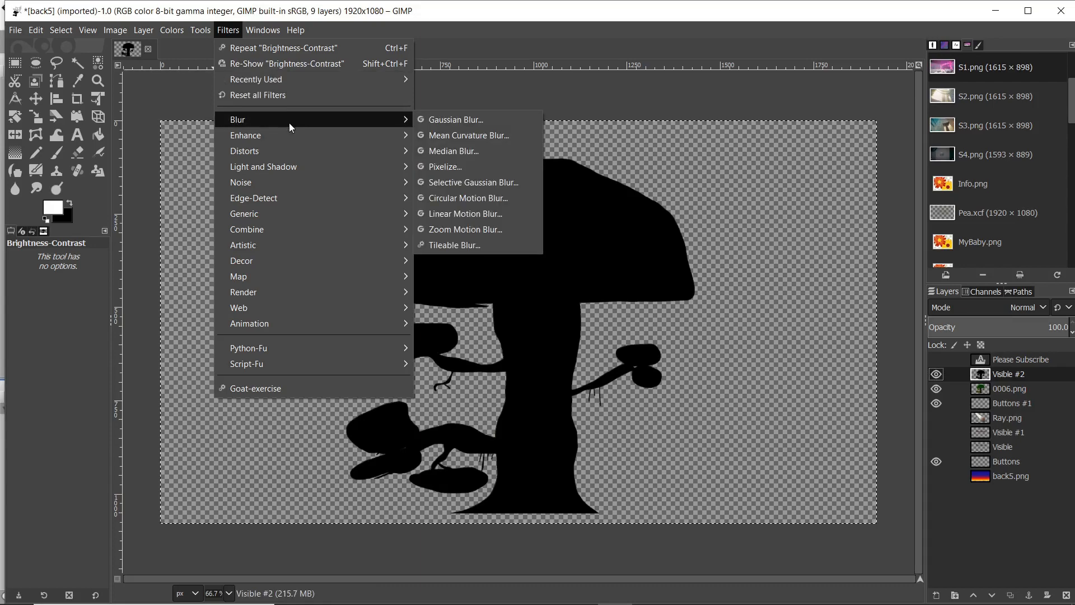
left_click(488, 229)
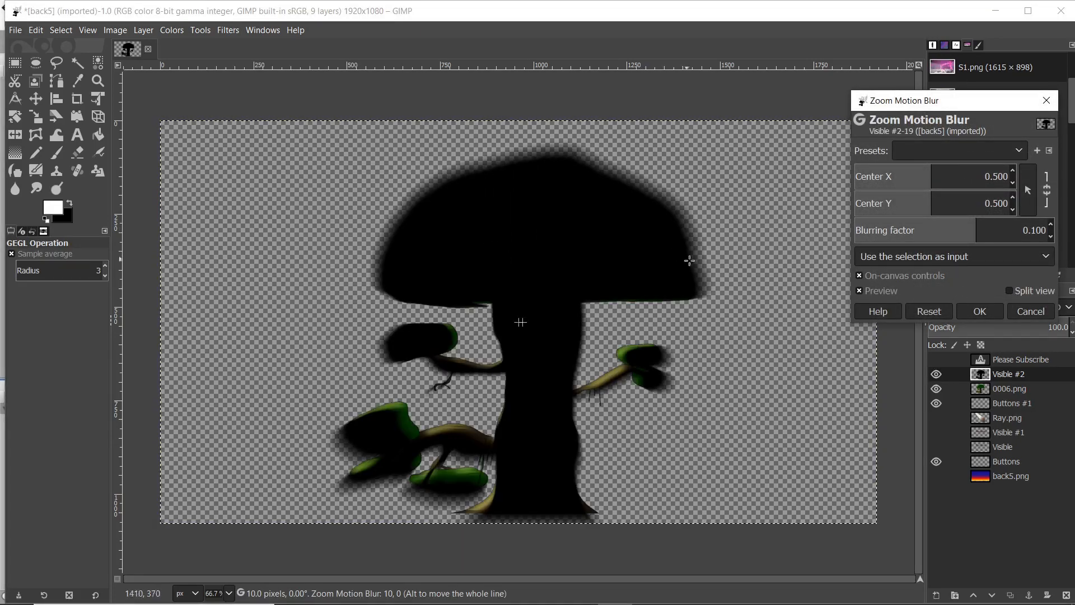
left_click_drag(930, 179, 856, 178)
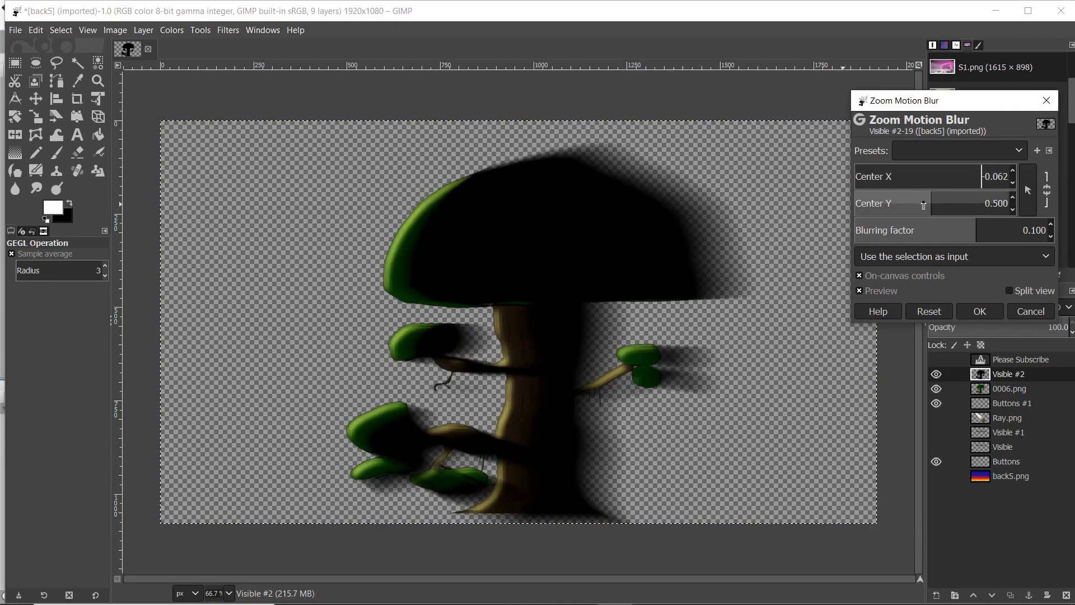
left_click_drag(940, 206, 856, 204)
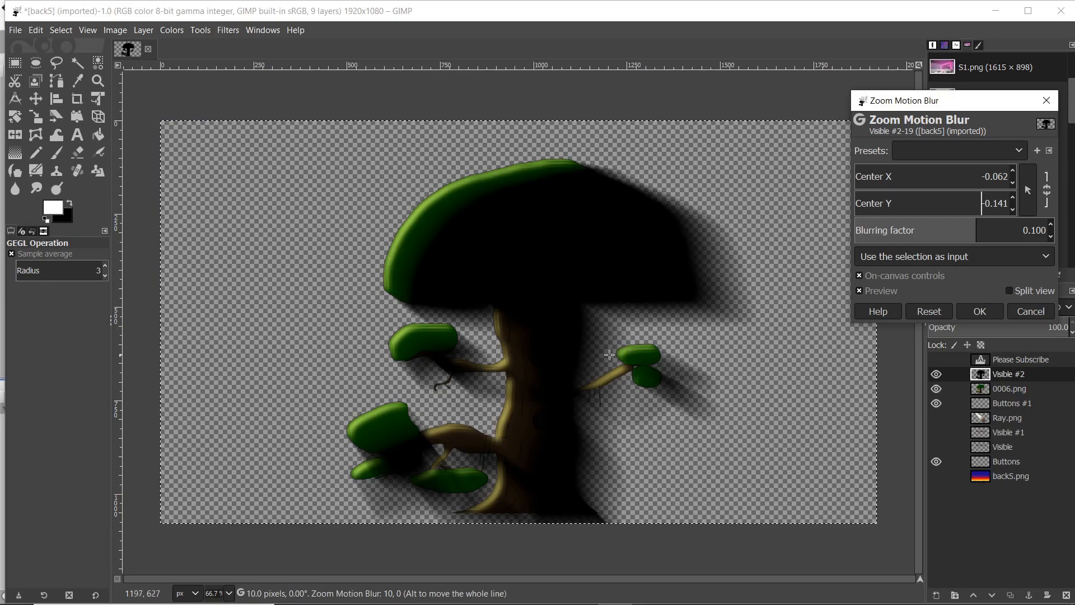
left_click_drag(984, 232, 981, 231)
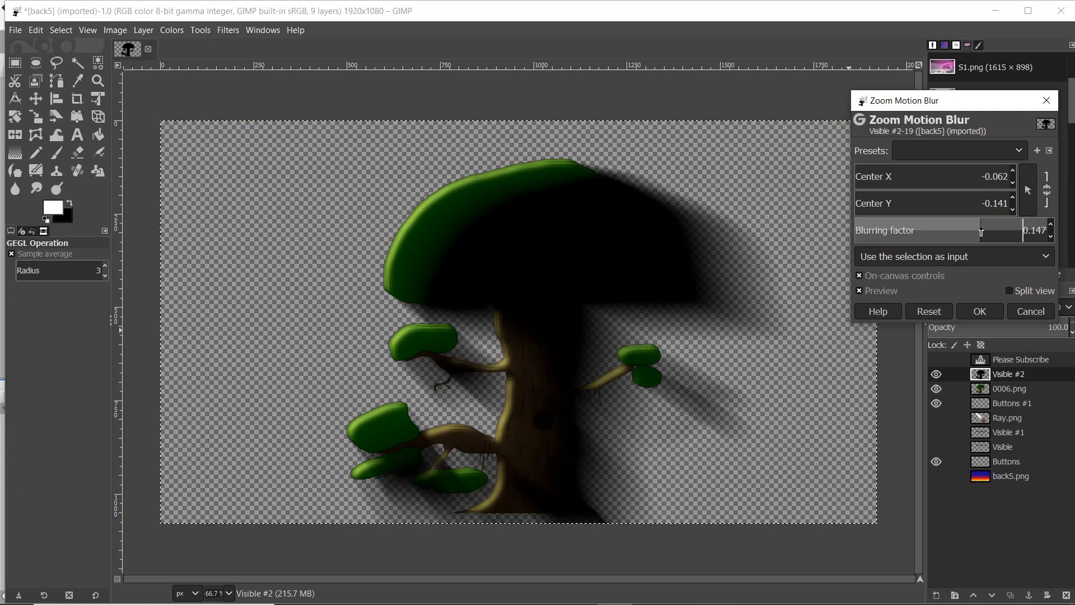
left_click(980, 312)
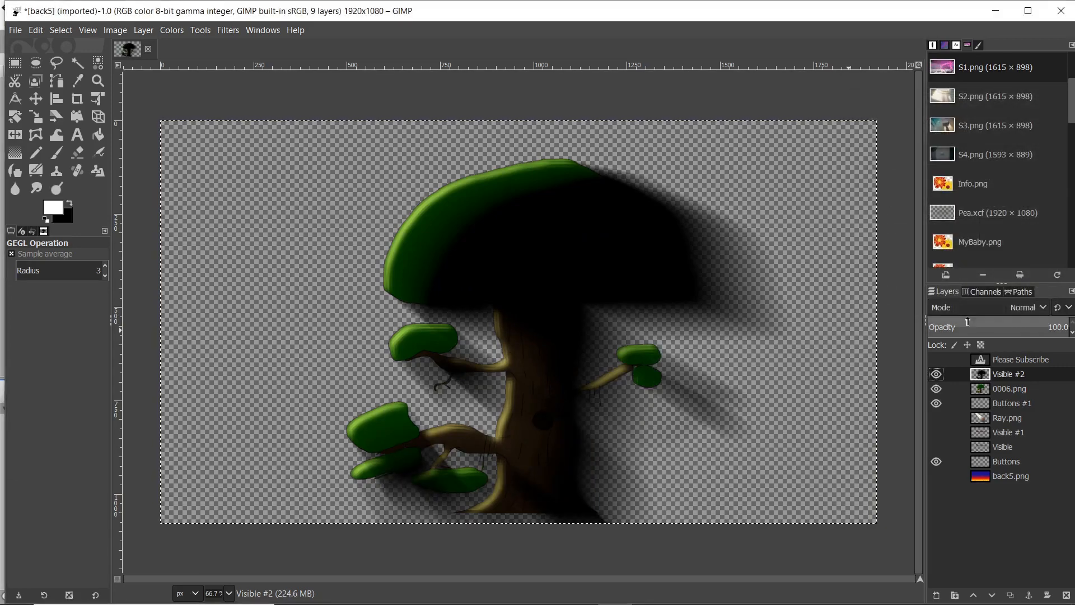
left_click_drag(984, 389, 983, 393)
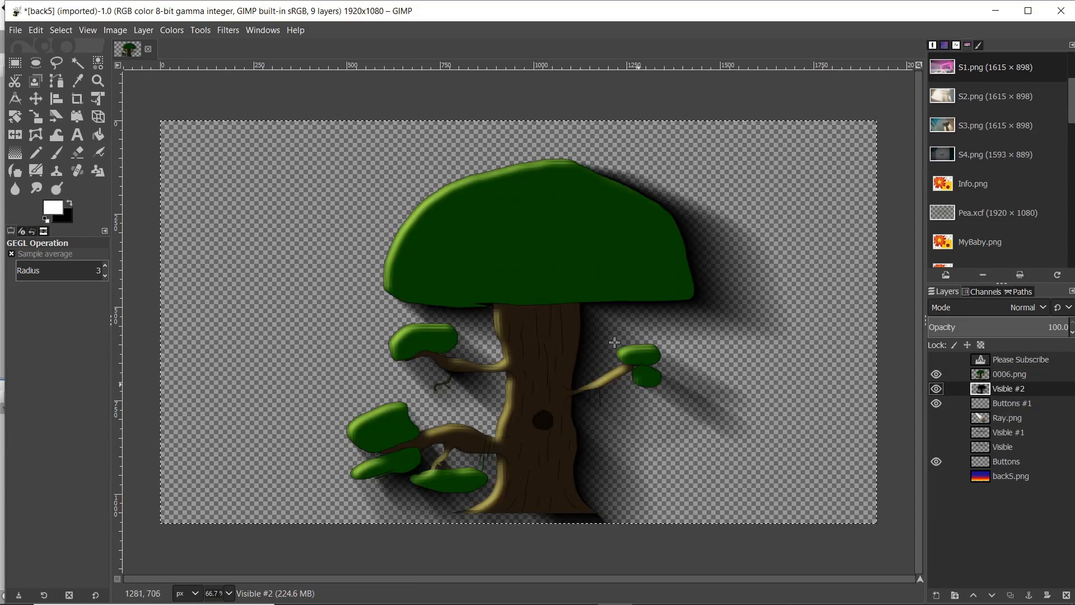
Make an elliptical selection about 379 × 339 px over the canvas's upper-left corner and fill it with the white foreground colour.
left_click(41, 67)
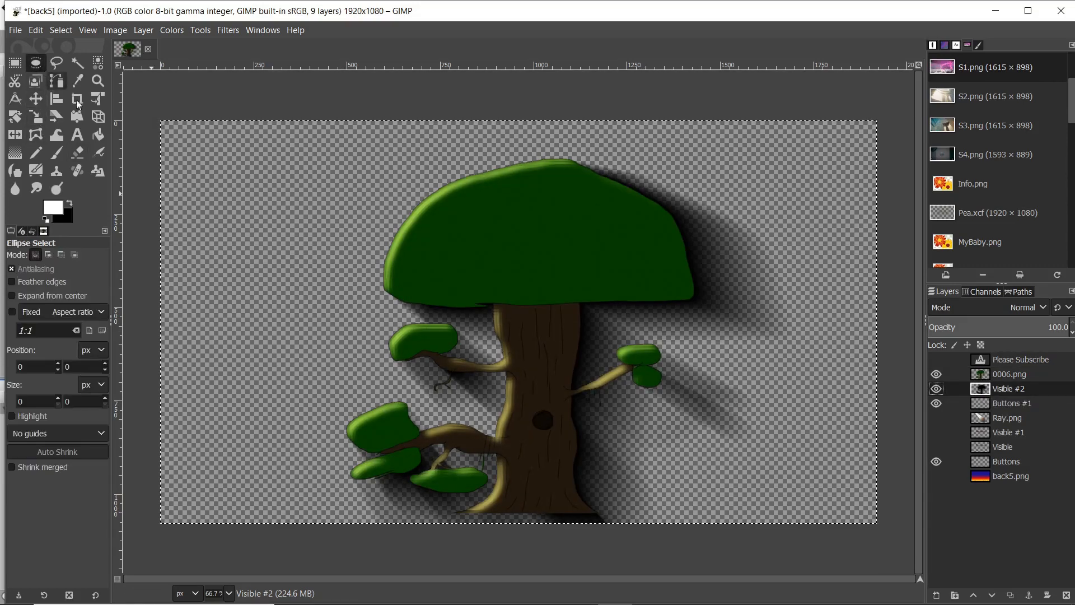
left_click_drag(138, 86, 280, 212)
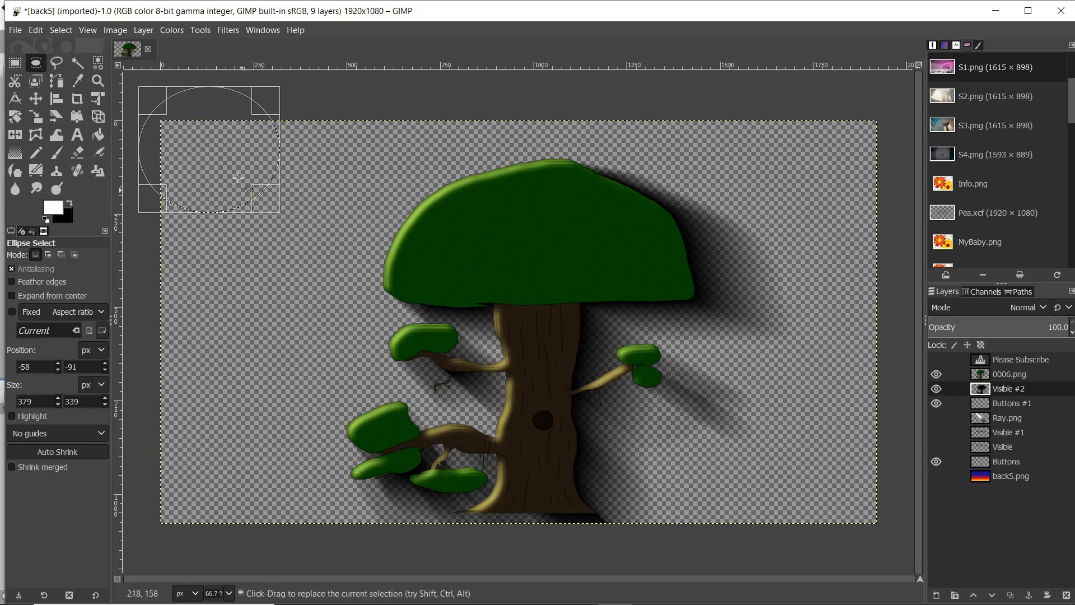
right_click(212, 146)
mouse_move(243, 179)
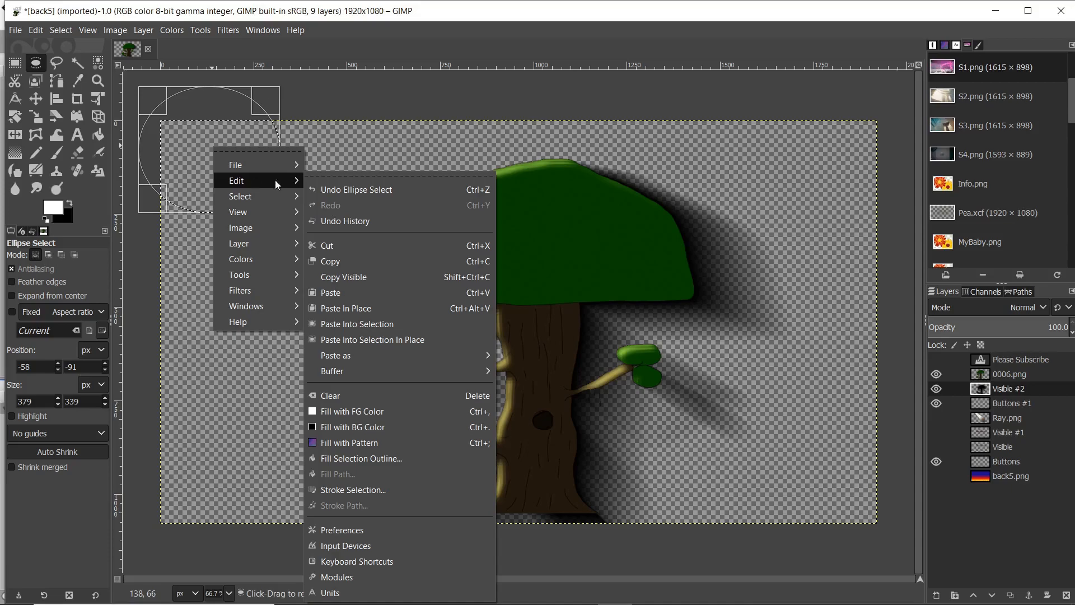
left_click(405, 412)
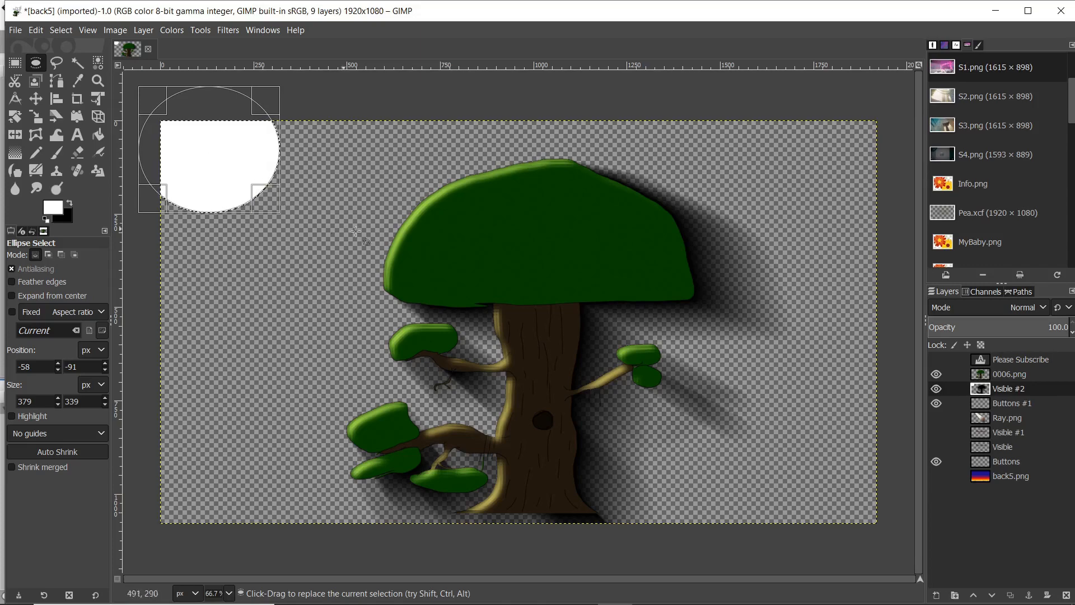
Switch to Unity and examine the light rays and shadows across the IntoDaWoods level, from the flower area up to the Woodland Terrace title.
left_click(580, 590)
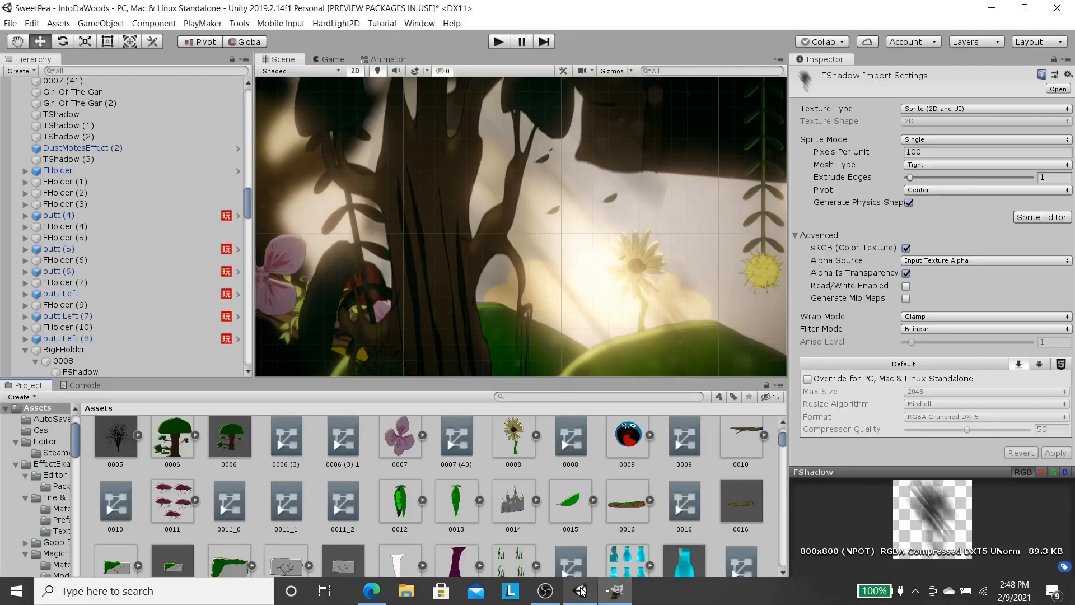
scroll(537, 229, "down", 4)
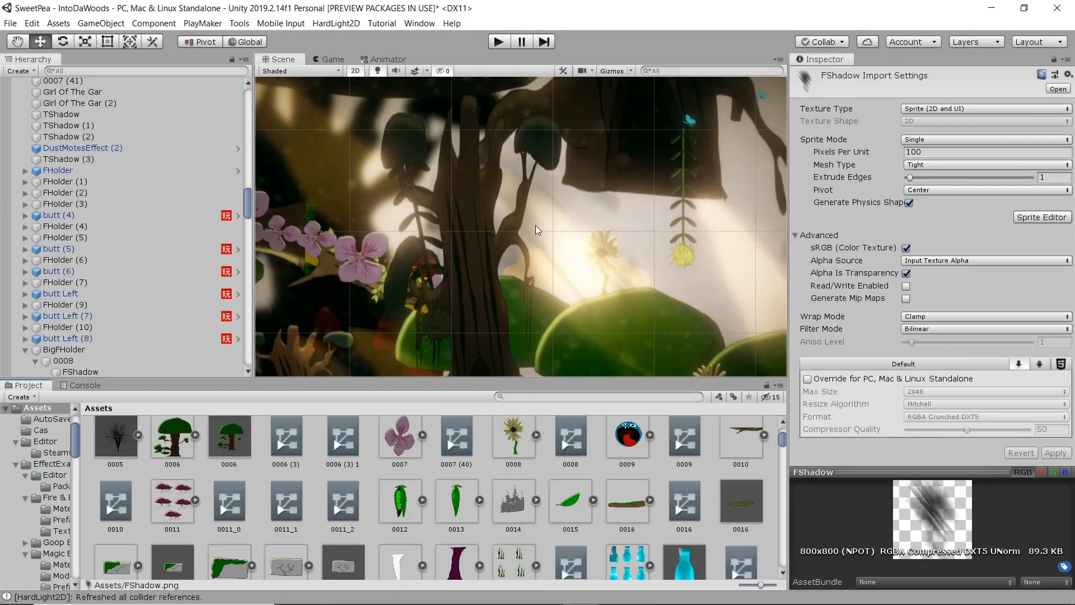
middle_click_drag(583, 213, 383, 225)
middle_click_drag(624, 251, 598, 242)
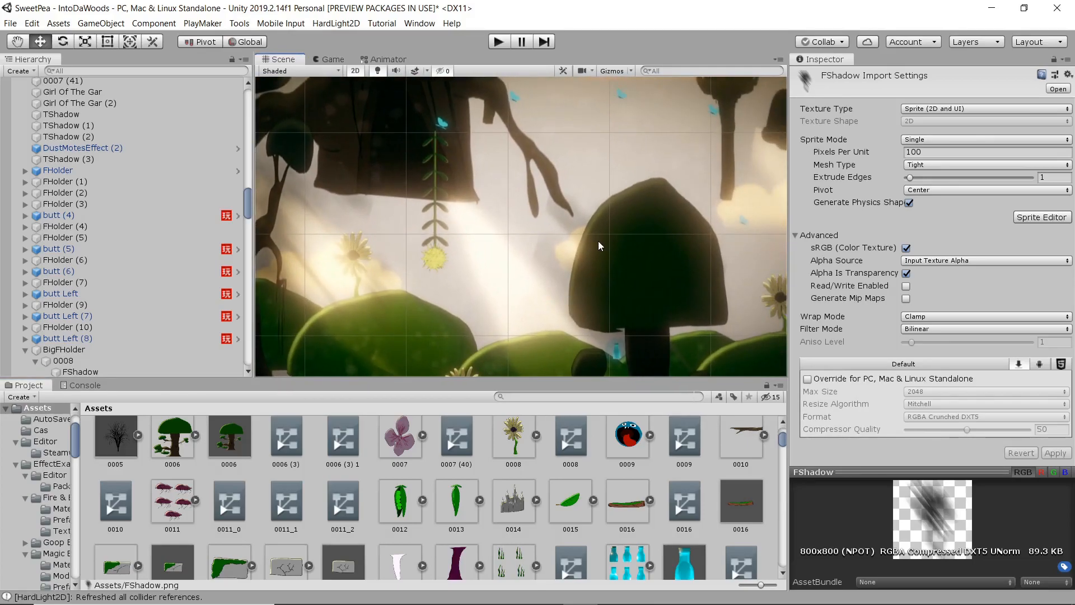
key("Right")
key("Right")
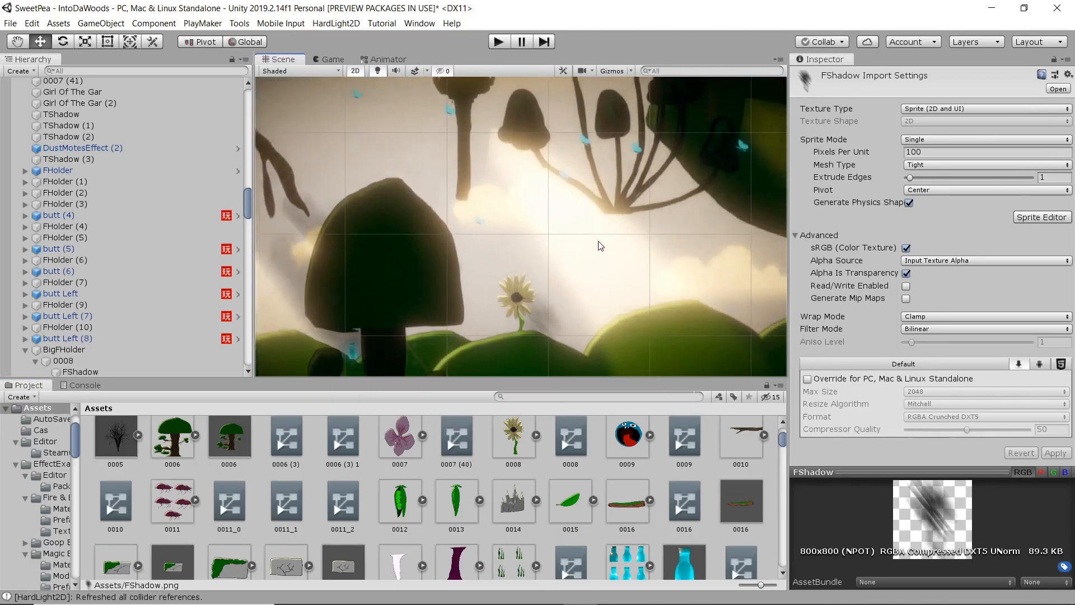
key("Right")
key("Right")
right_click_drag(470, 256, 832, 396)
scroll(359, 224, "down", 1)
left_click_drag(358, 224, 672, 240)
mouse_move(382, 188)
left_mouse_down()
mouse_move(590, 254)
mouse_move(611, 341)
left_mouse_up()
middle_click_drag(580, 126, 549, 252)
middle_click_drag(544, 184, 529, 293)
mouse_move(564, 140)
middle_mouse_down()
mouse_move(534, 204)
mouse_move(534, 287)
middle_mouse_up()
scroll(529, 186, "up", 5)
middle_click_drag(532, 163, 525, 291)
middle_click_drag(498, 193, 529, 340)
scroll(521, 250, "down", 4)
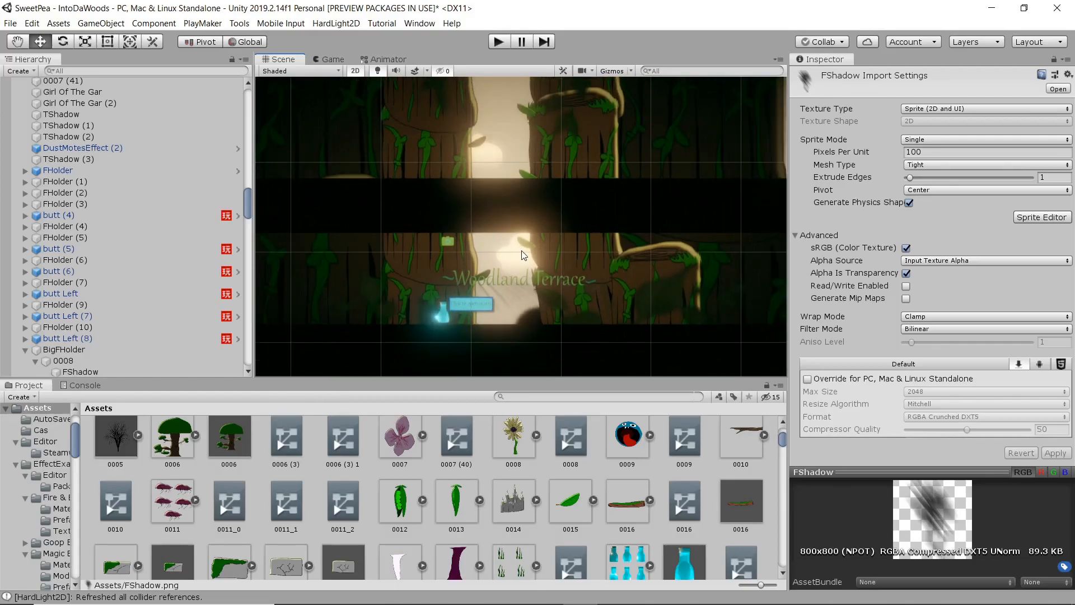
Open the Woods.unity scene, discarding the unsaved changes to IntoDaWoods.
left_click(12, 24)
left_click(28, 51)
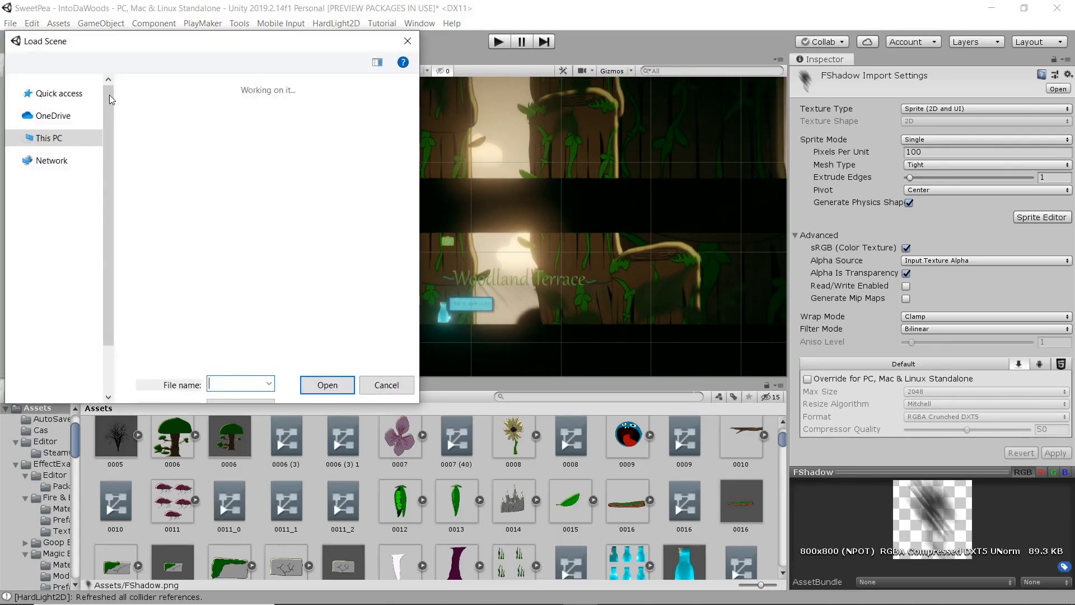
type("woods")
key("Down")
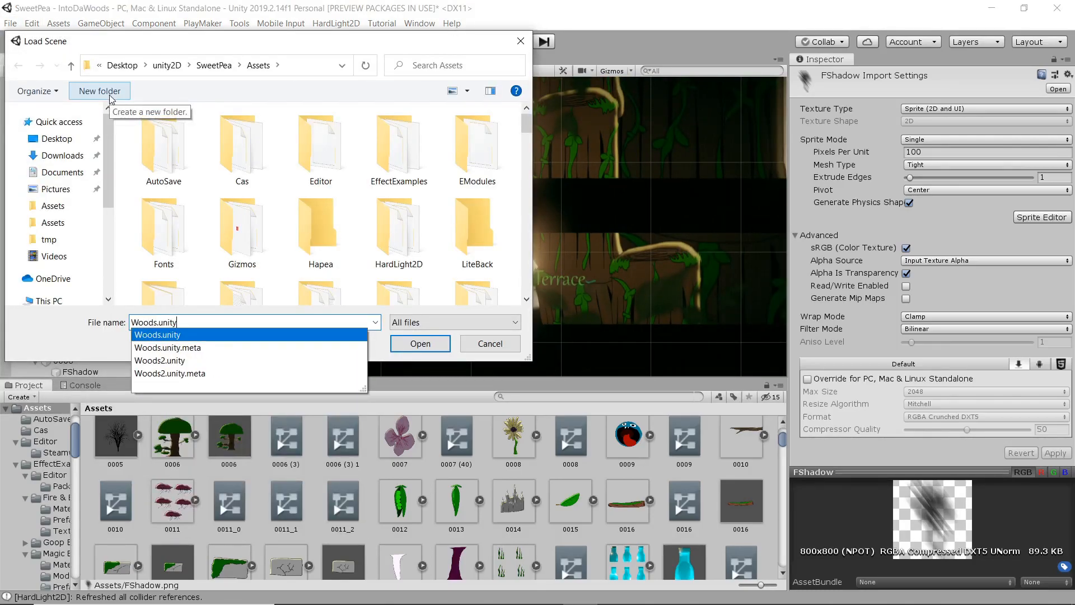
key("Return")
key("Tab")
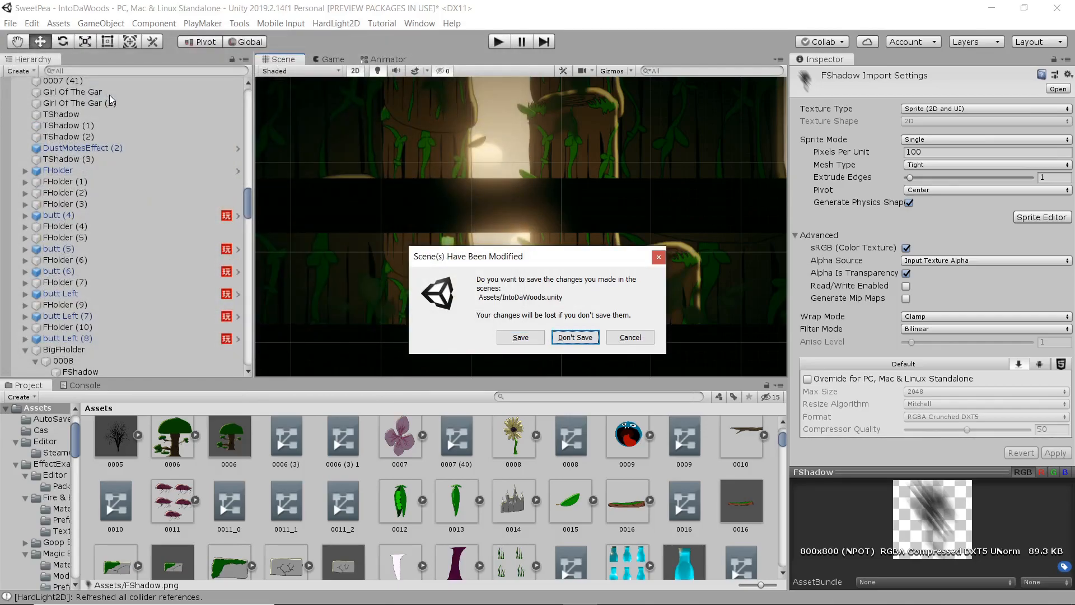
key("Return")
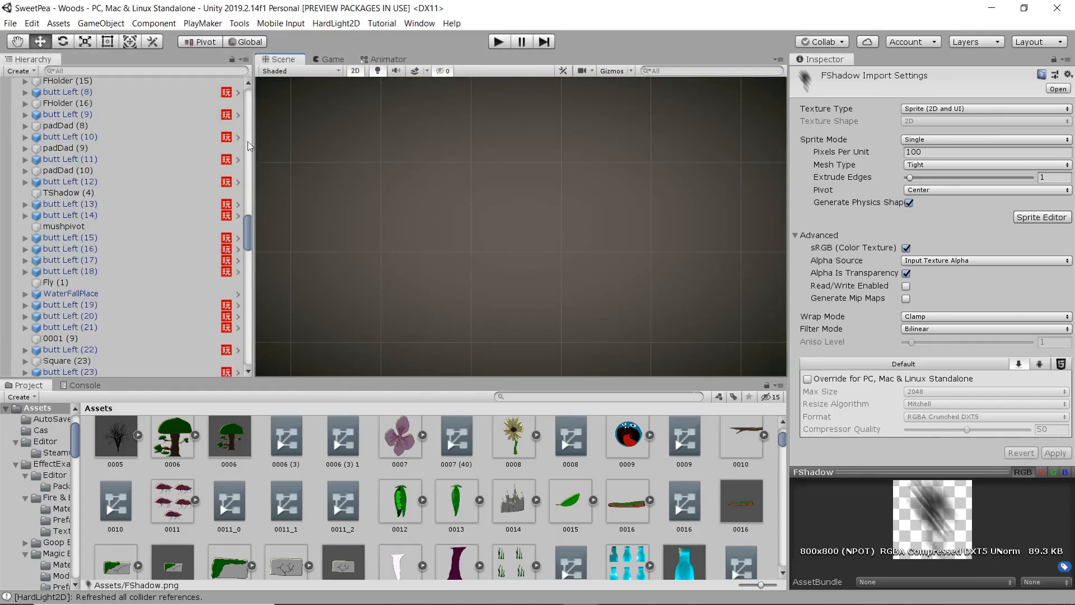
Search the scene hierarchy for "guy", select the Guy object and frame it together with the large flower beside it.
type("guy")
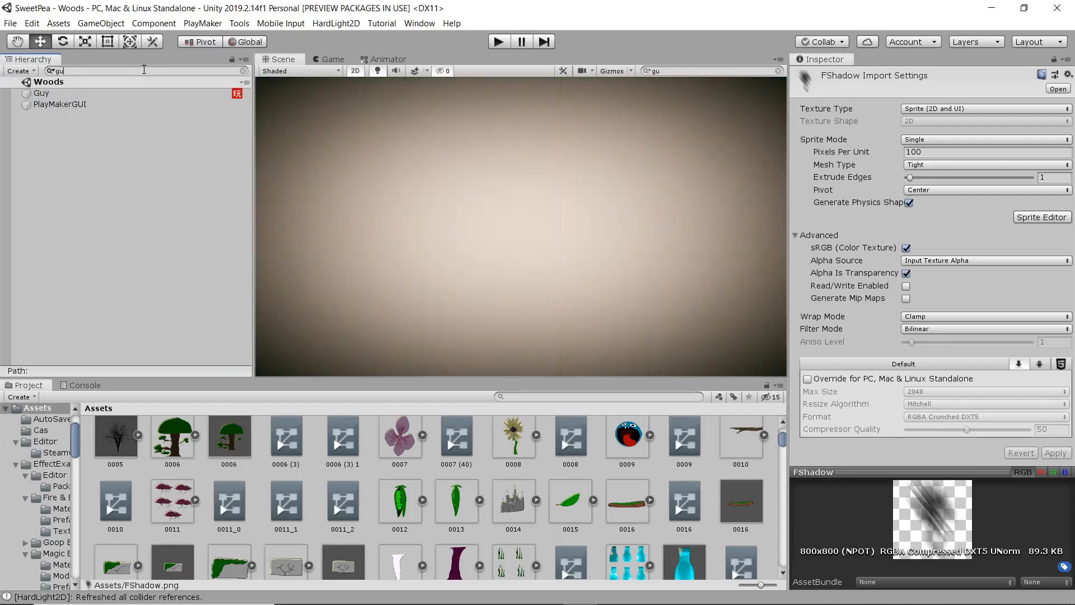
left_click(135, 91)
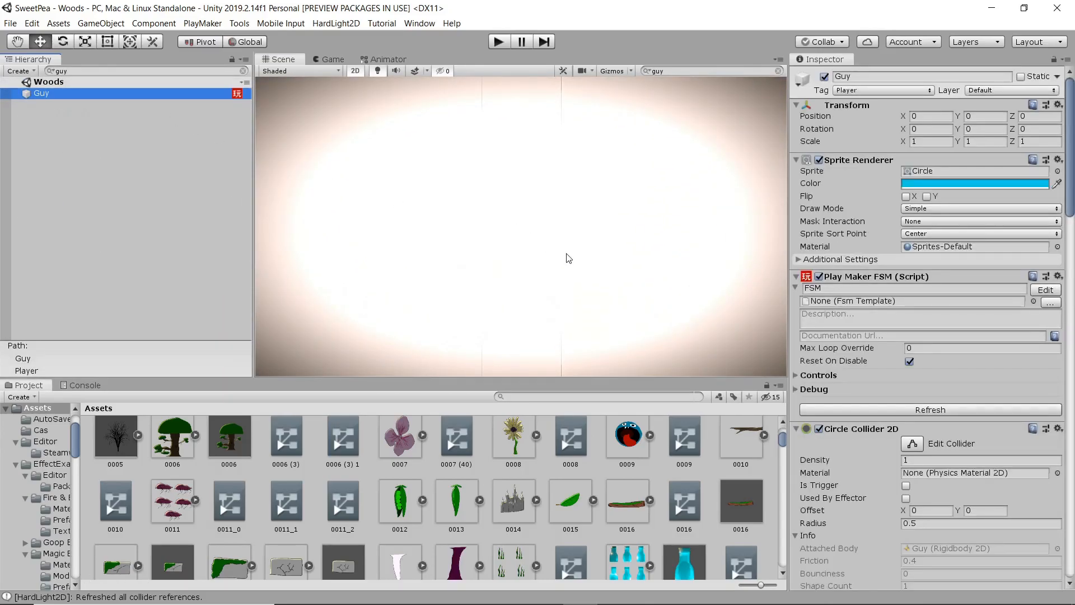
key("f")
left_click(244, 71)
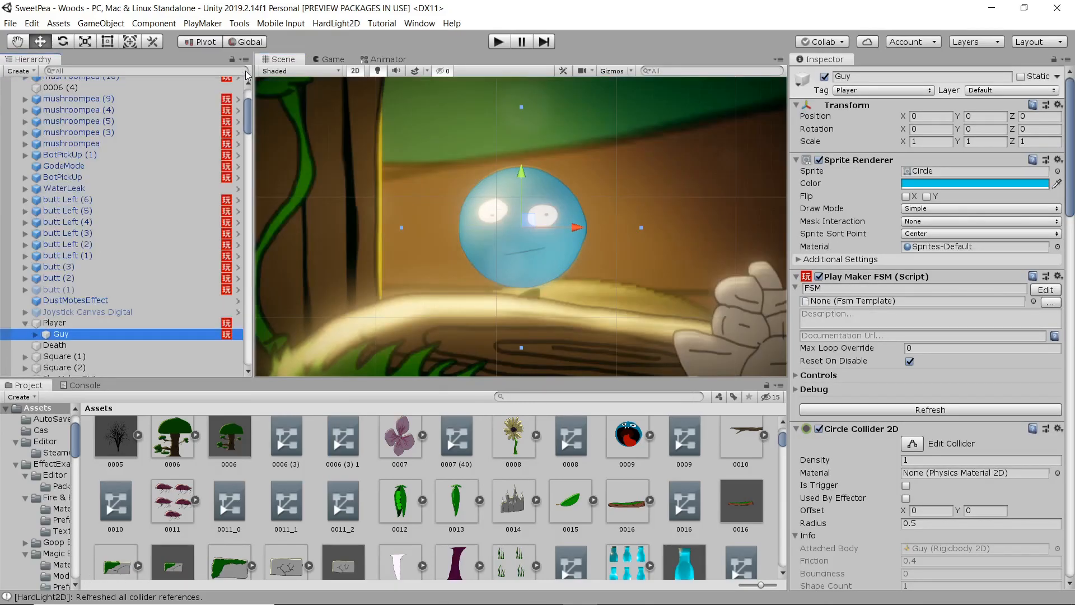
scroll(463, 260, "down", 4)
scroll(465, 229, "down", 8)
middle_click_drag(569, 221, 404, 245)
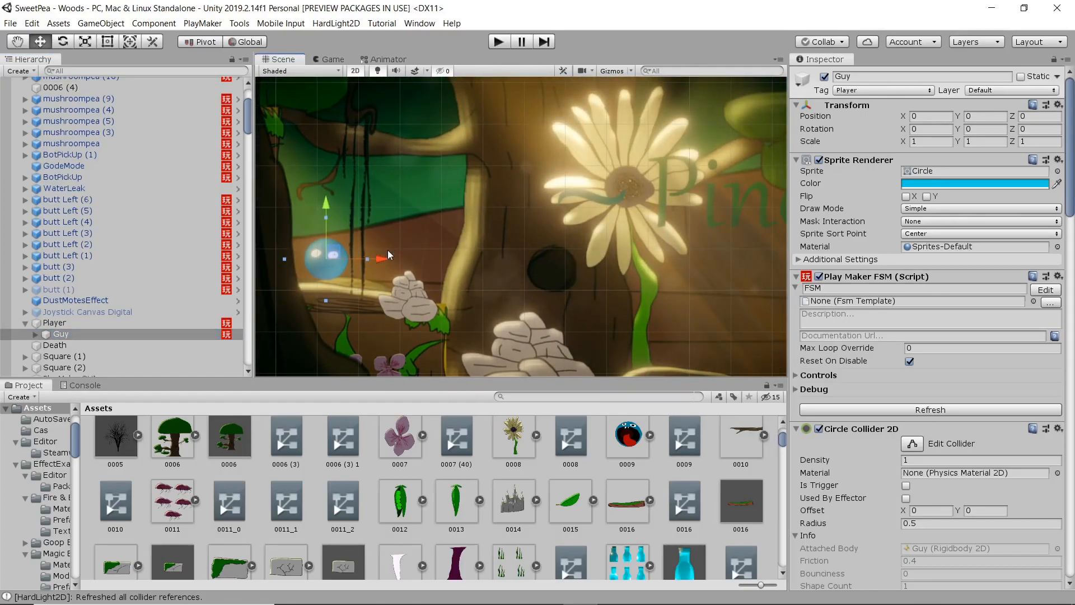
Undo a trial move of the Guy ball and run the Woods scene in play mode.
left_click_drag(335, 250, 423, 161)
key("ctrl+z")
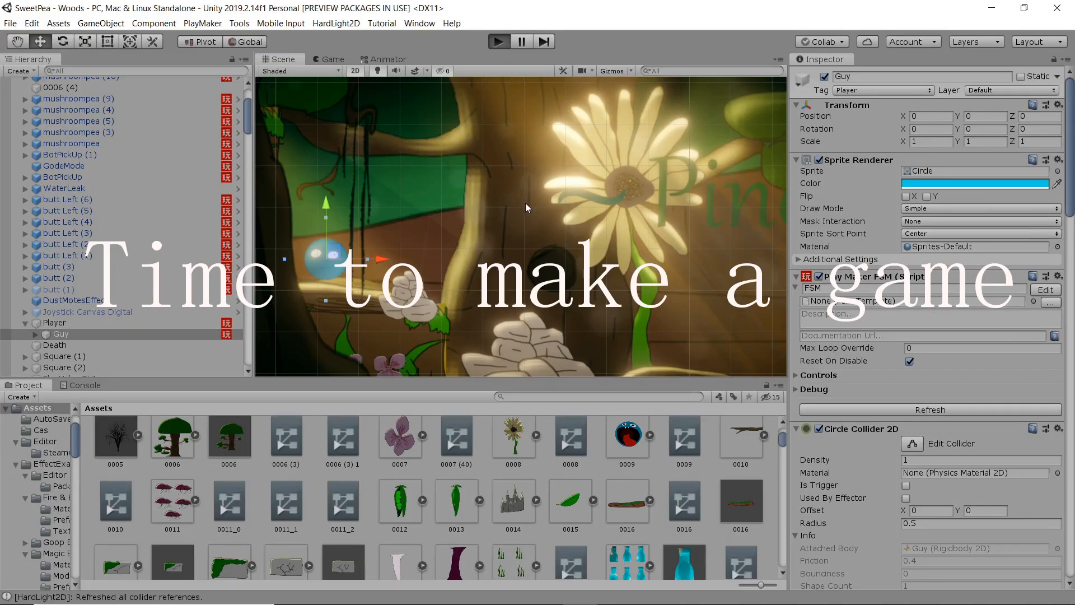
key("ctrl+p")
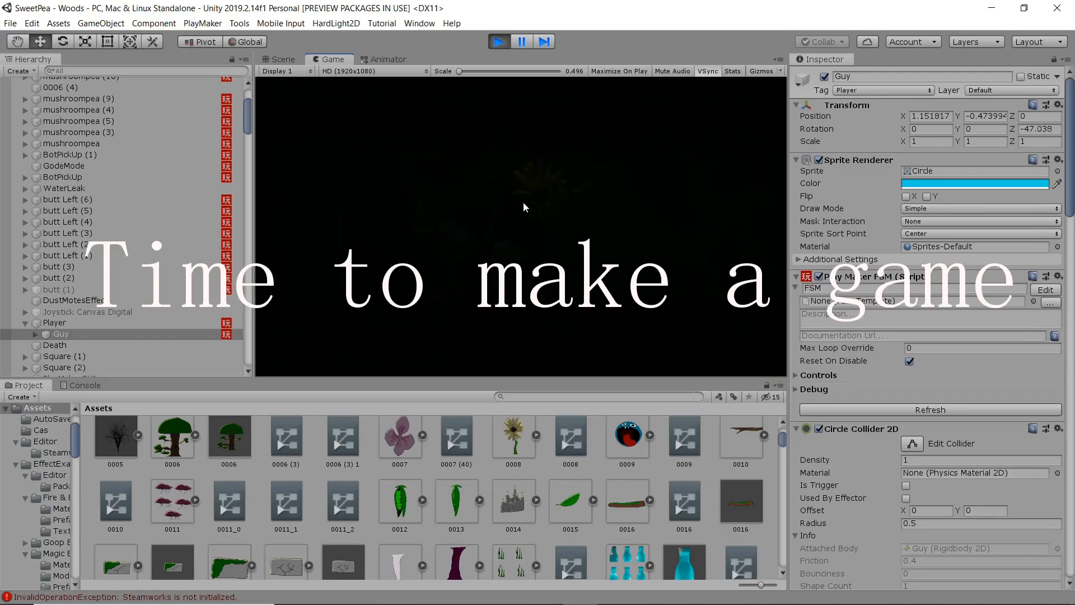